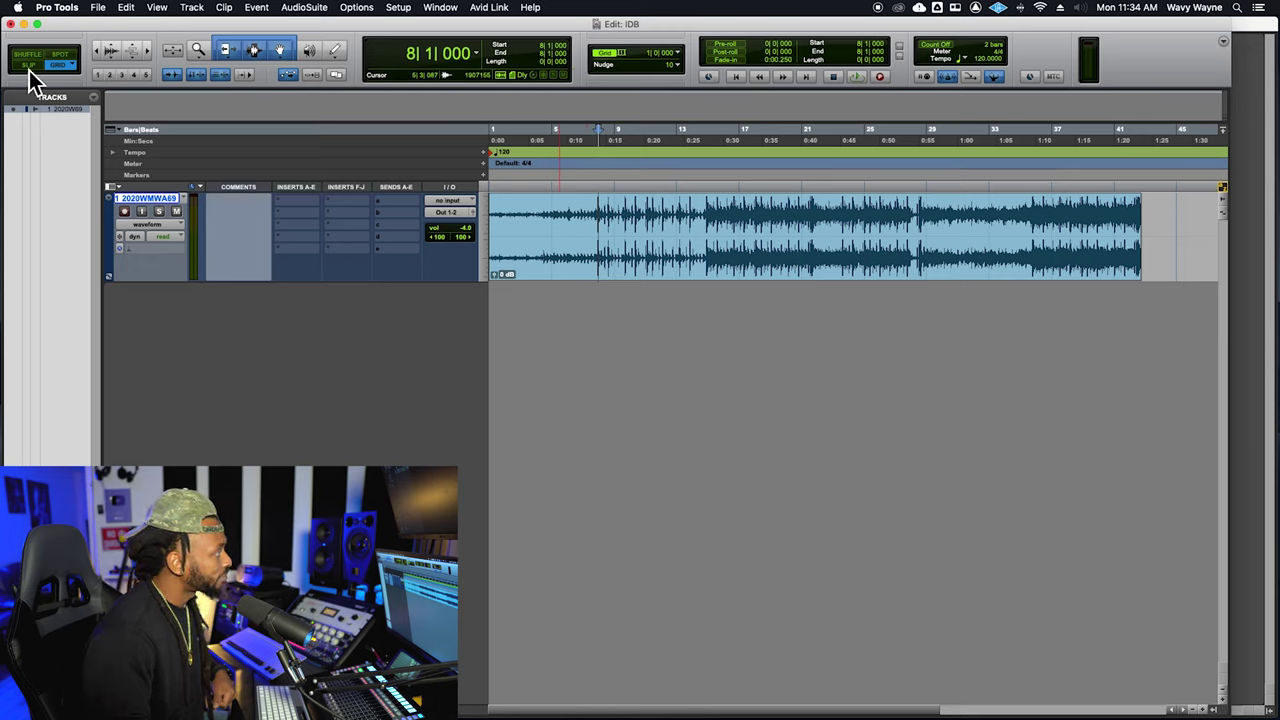
# - Switch the edit mode to Slip and try placing the insertion point on the audio clip around bar 9
pyautogui.click(28, 70)
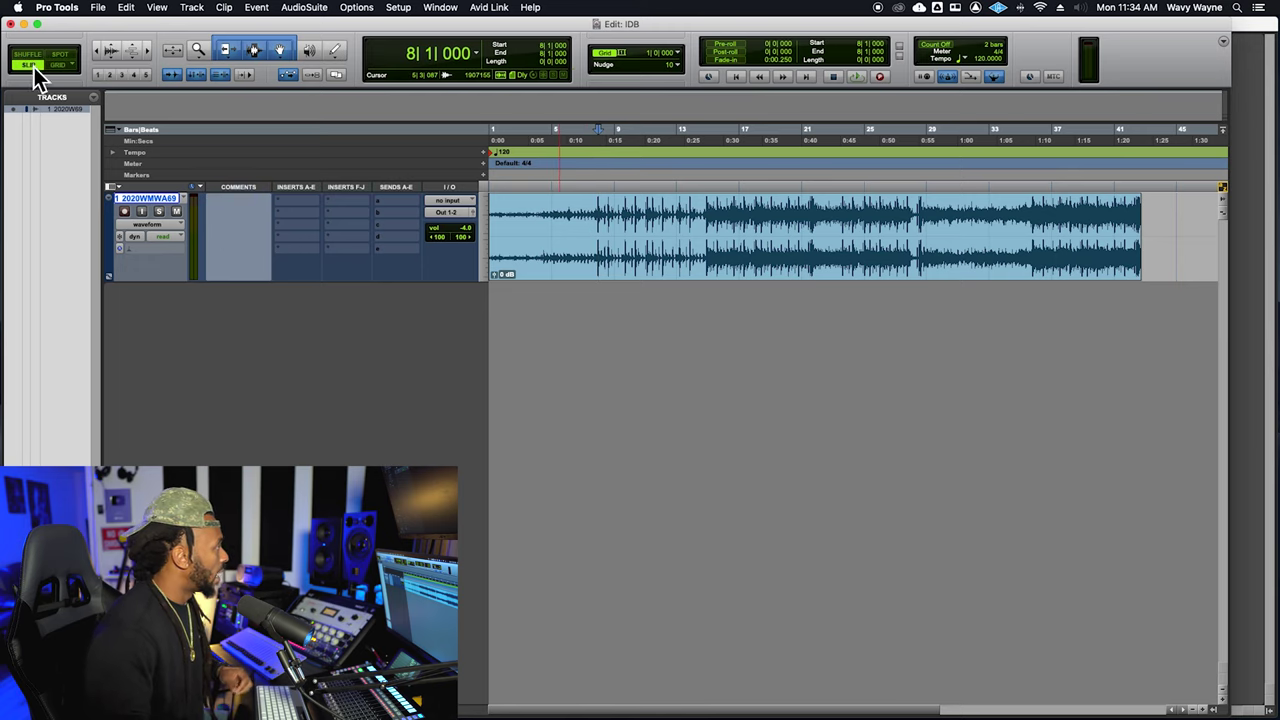
pyautogui.moveTo(558, 214); pyautogui.dragTo(616, 224)
pyautogui.click(616, 224)
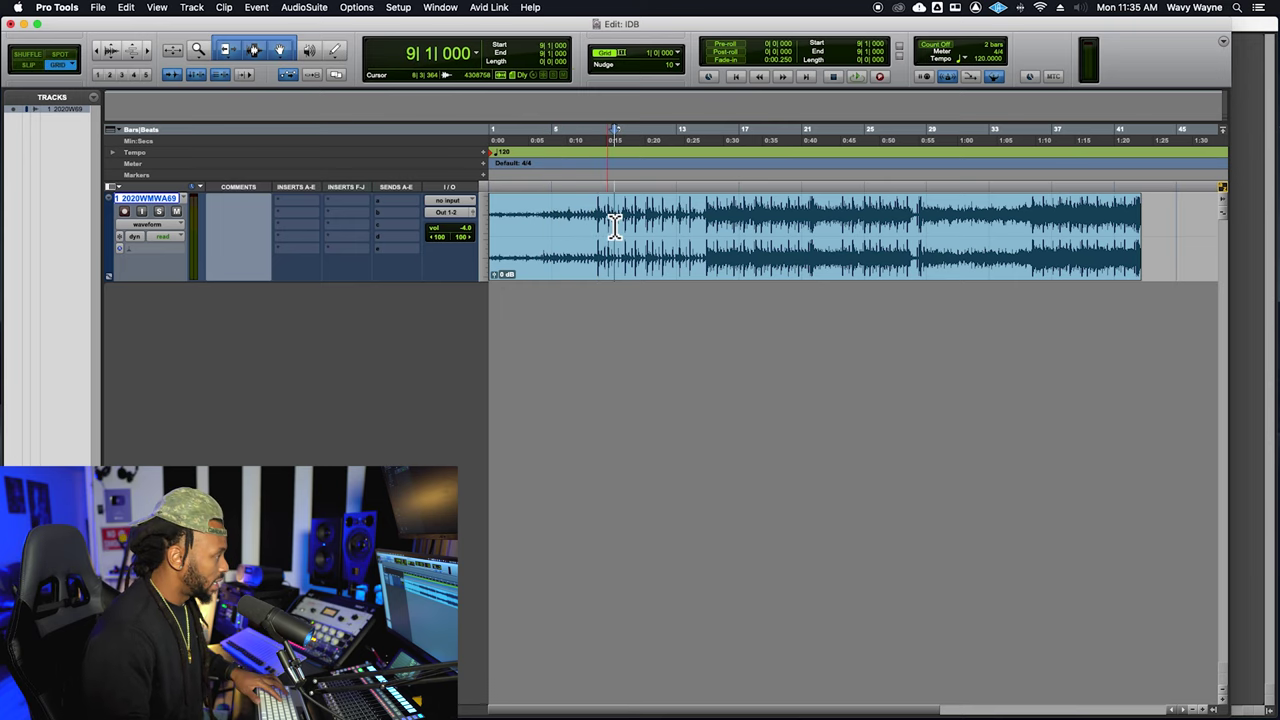
# - Try grid-snapped selections on the audio clip, including bars 7 to 9, and place the insertion point at bar 7
pyautogui.press('super+bracketright')
pyautogui.moveTo(710, 236)
pyautogui.mouseDown()
pyautogui.moveTo(675, 235)
pyautogui.moveTo(838, 232)
pyautogui.moveTo(663, 217)
pyautogui.moveTo(698, 228)
pyautogui.mouseUp()
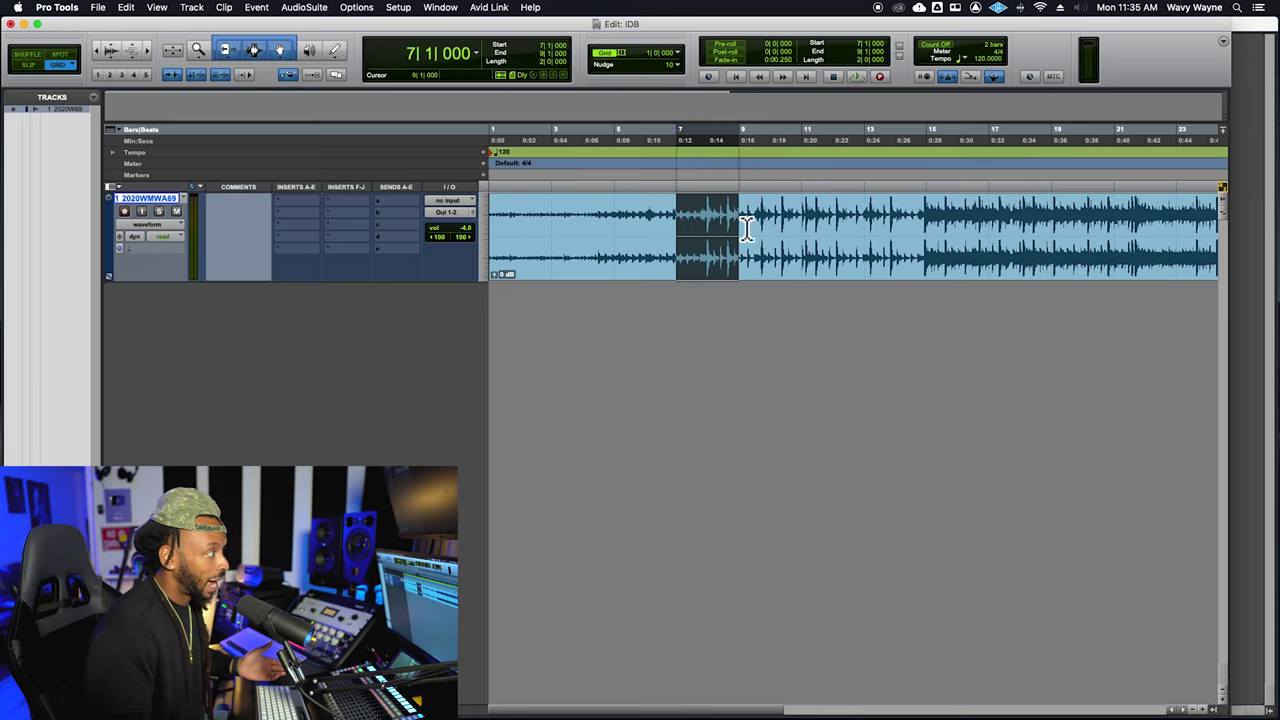
pyautogui.click(933, 225)
pyautogui.moveTo(933, 225); pyautogui.dragTo(872, 228)
pyautogui.click(680, 230)
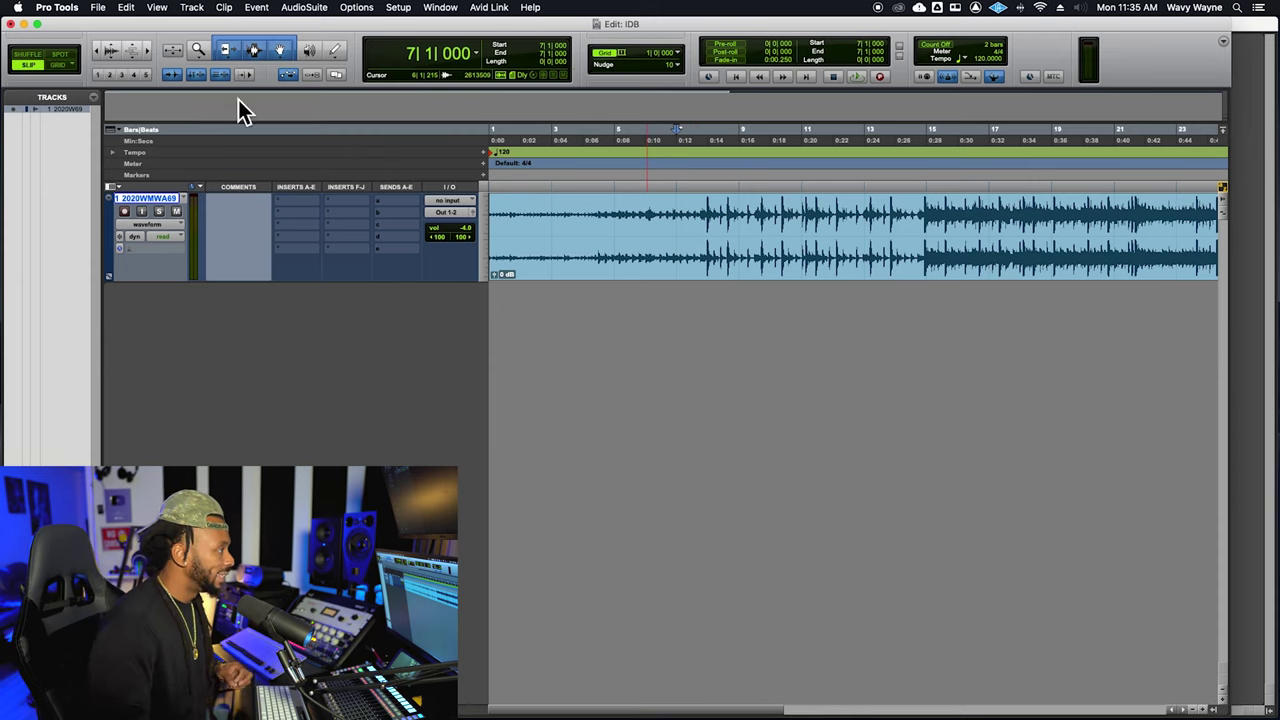
# - Play the track from the session start and mark a selection on the fly from about 7|4|931 to 11|2|804
pyautogui.click(634, 218)
pyautogui.press('Return')
pyautogui.press('r')
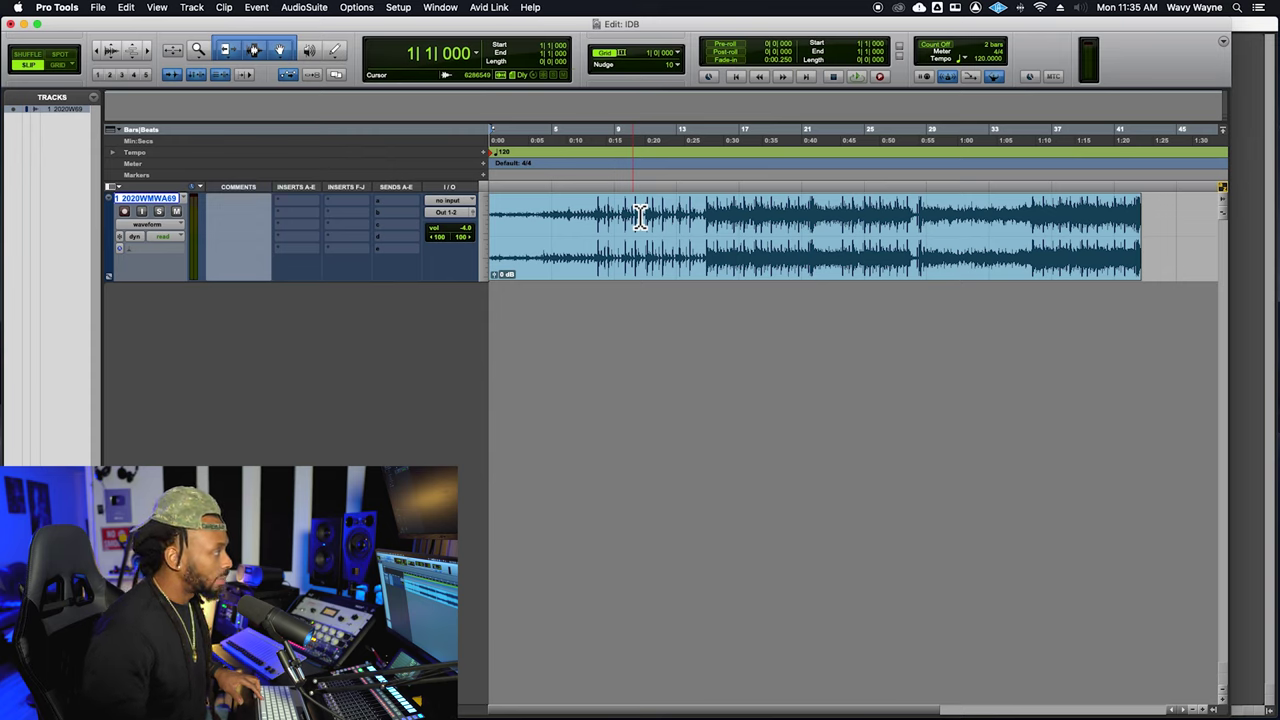
pyautogui.press('space')
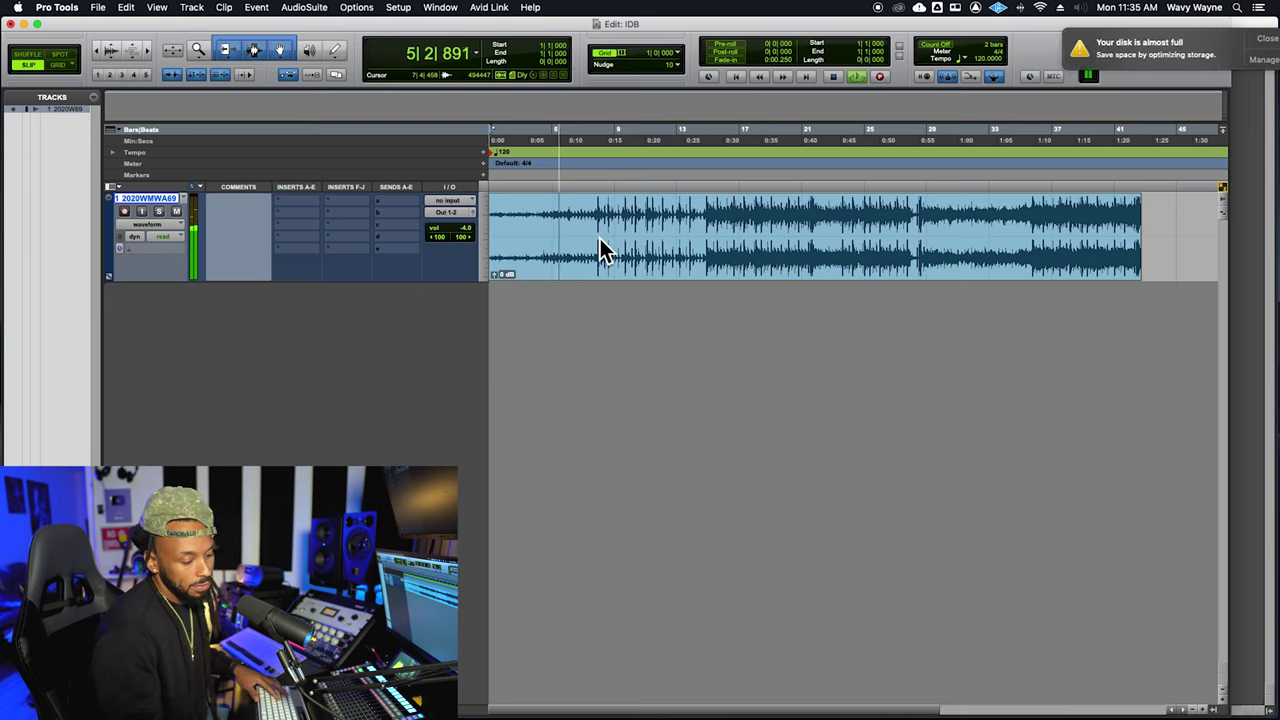
pyautogui.click(1250, 40)
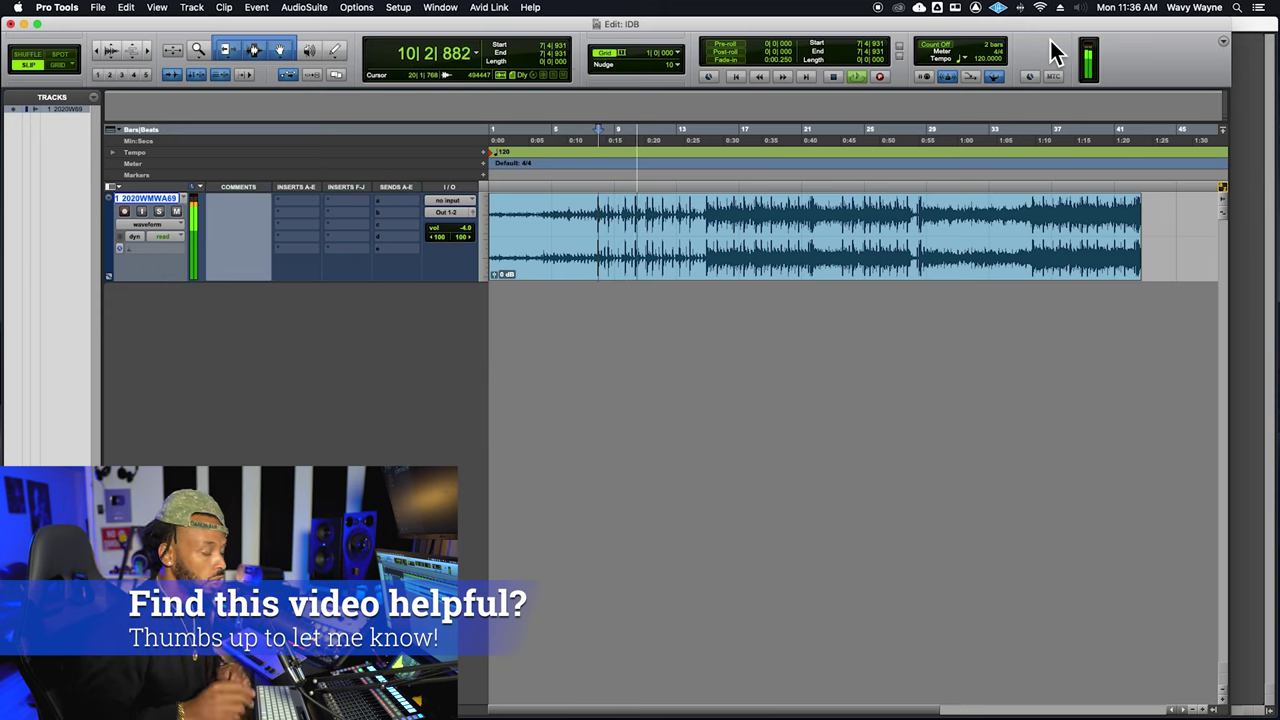
pyautogui.press('Up')
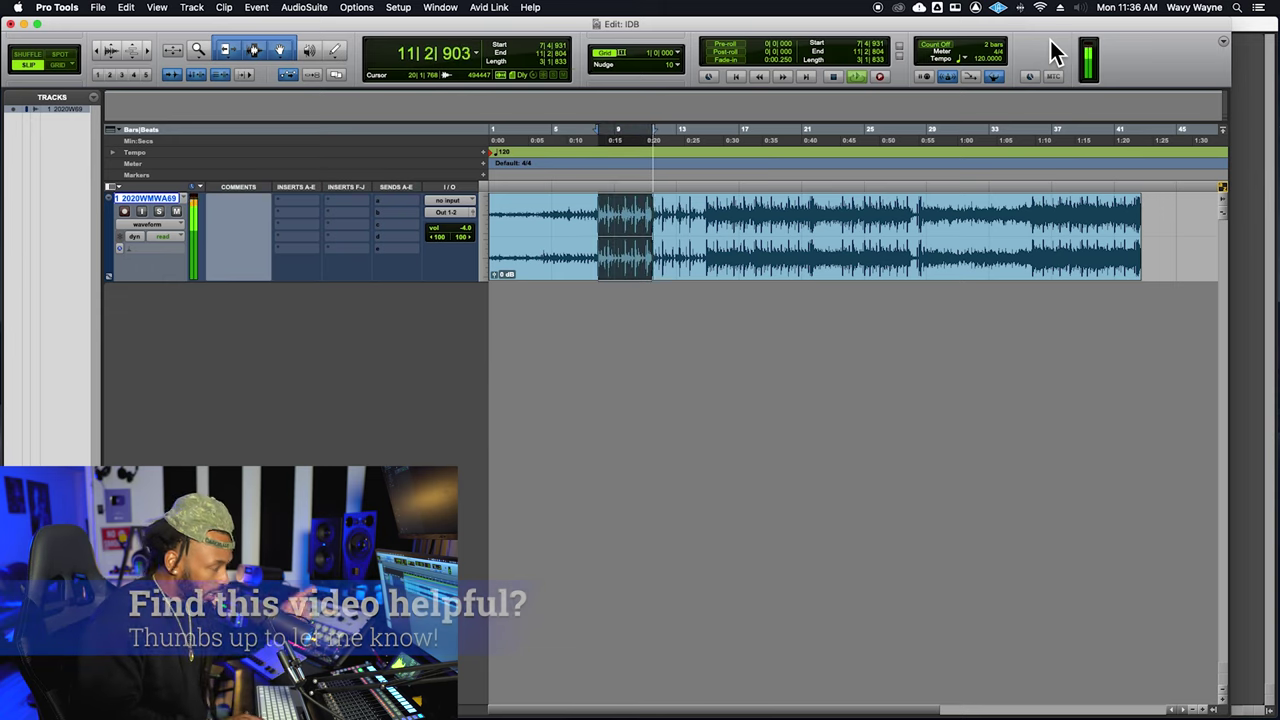
pyautogui.press('space')
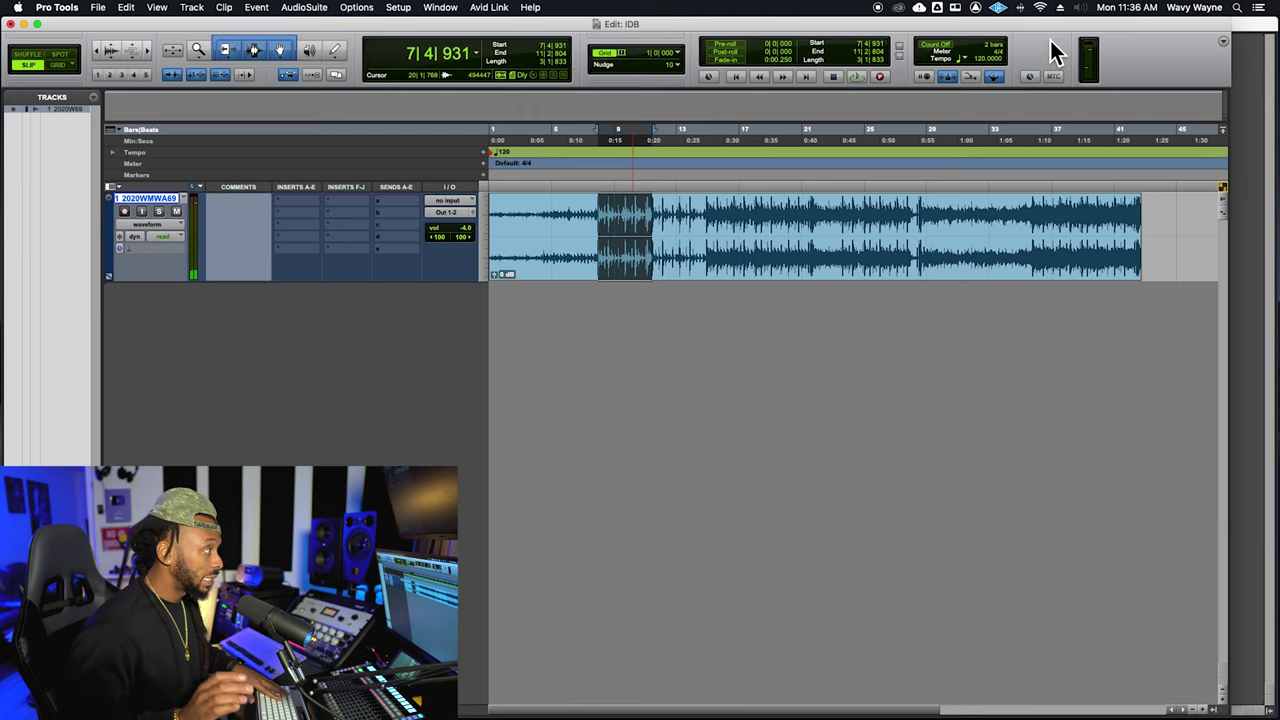
# - Examine the marked selection's start and end against the waveform at several zoom levels
pyautogui.press('super+bracketright')
pyautogui.press('super+bracketright')
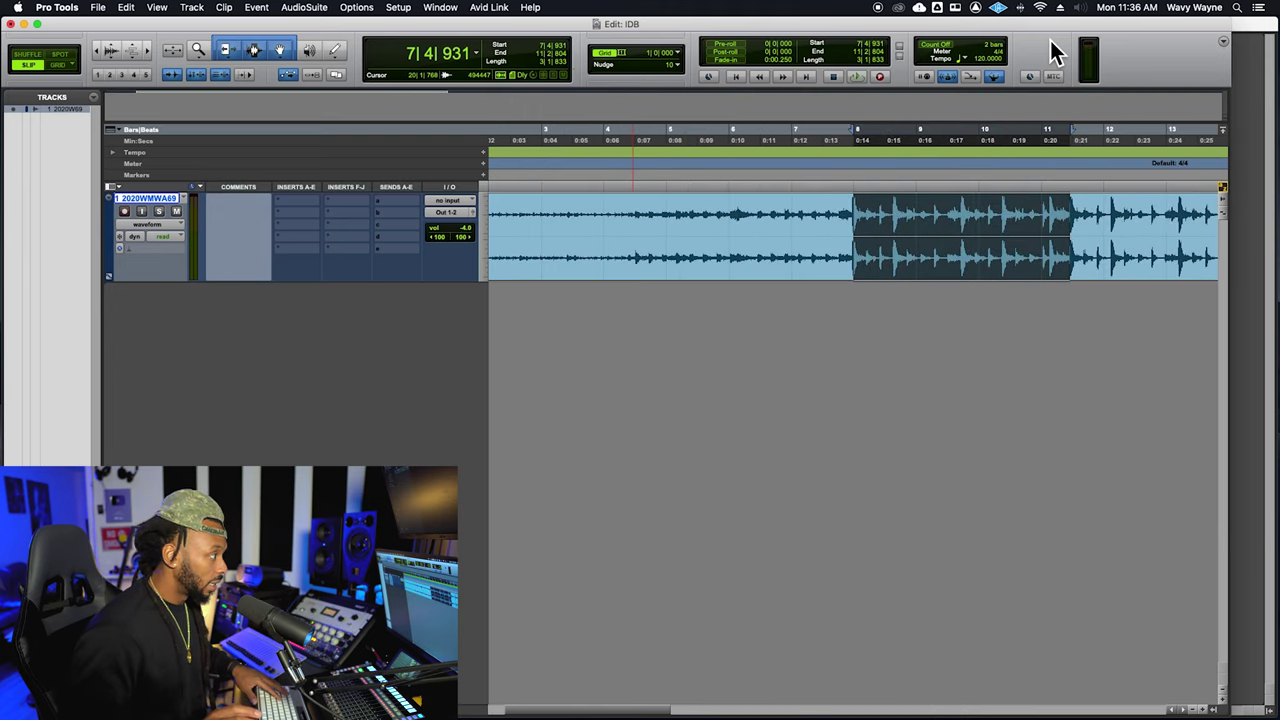
pyautogui.press('alt+super+z')
pyautogui.press('alt+super+z')
pyautogui.press('super+bracketleft')
pyautogui.press('super+bracketleft')
pyautogui.press('super+bracketright')
pyautogui.press('super+bracketright')
pyautogui.press('super+bracketleft')
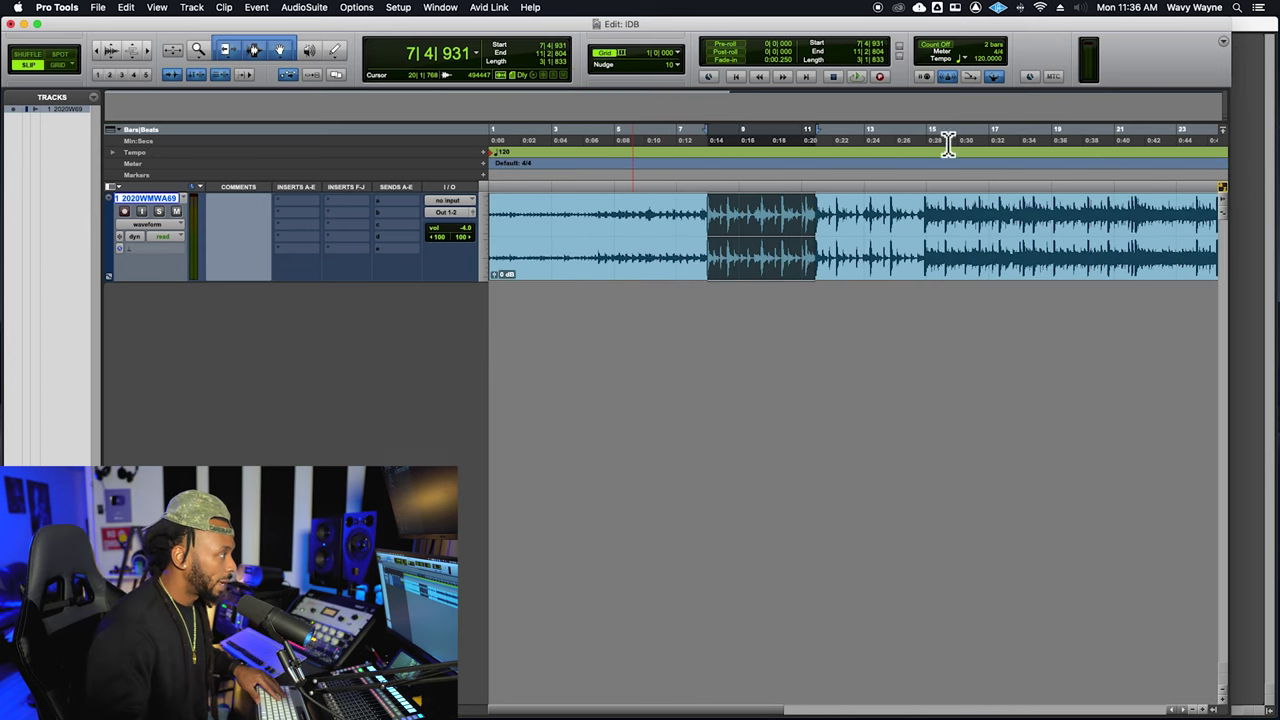
pyautogui.press('super+bracketright')
pyautogui.hscroll(5, 923, 334)
pyautogui.press('super+bracketright')
pyautogui.press('super+bracketleft')
pyautogui.hscroll(2, 925, 334)
pyautogui.press('super+bracketright')
pyautogui.hscroll(5, 925, 334)
pyautogui.hscroll(-2, 925, 334)
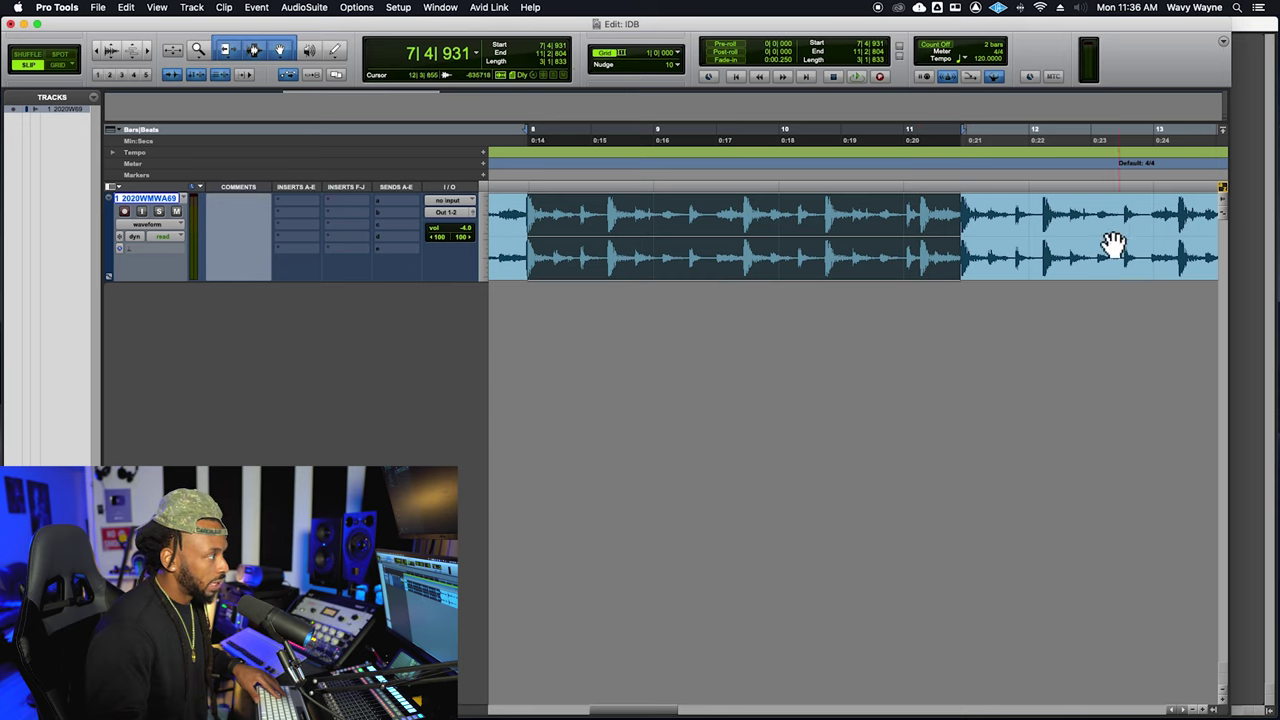
pyautogui.press('super+bracketleft')
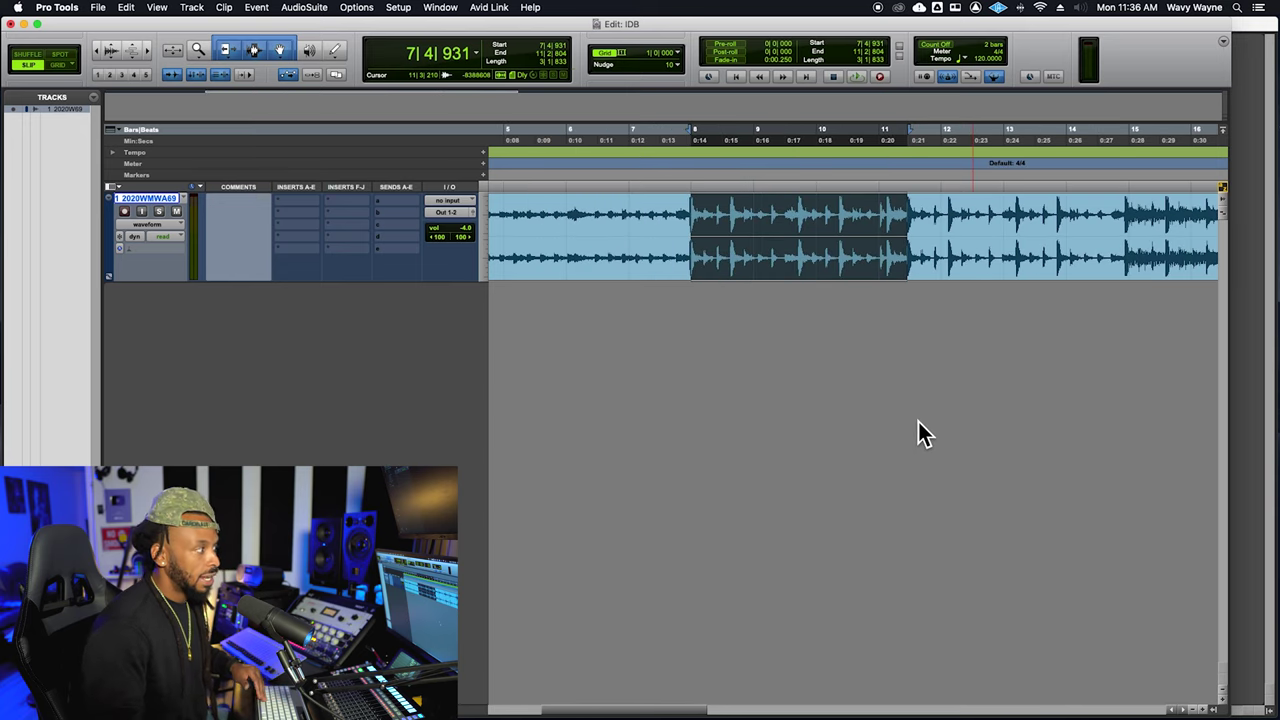
pyautogui.press('super+bracketleft')
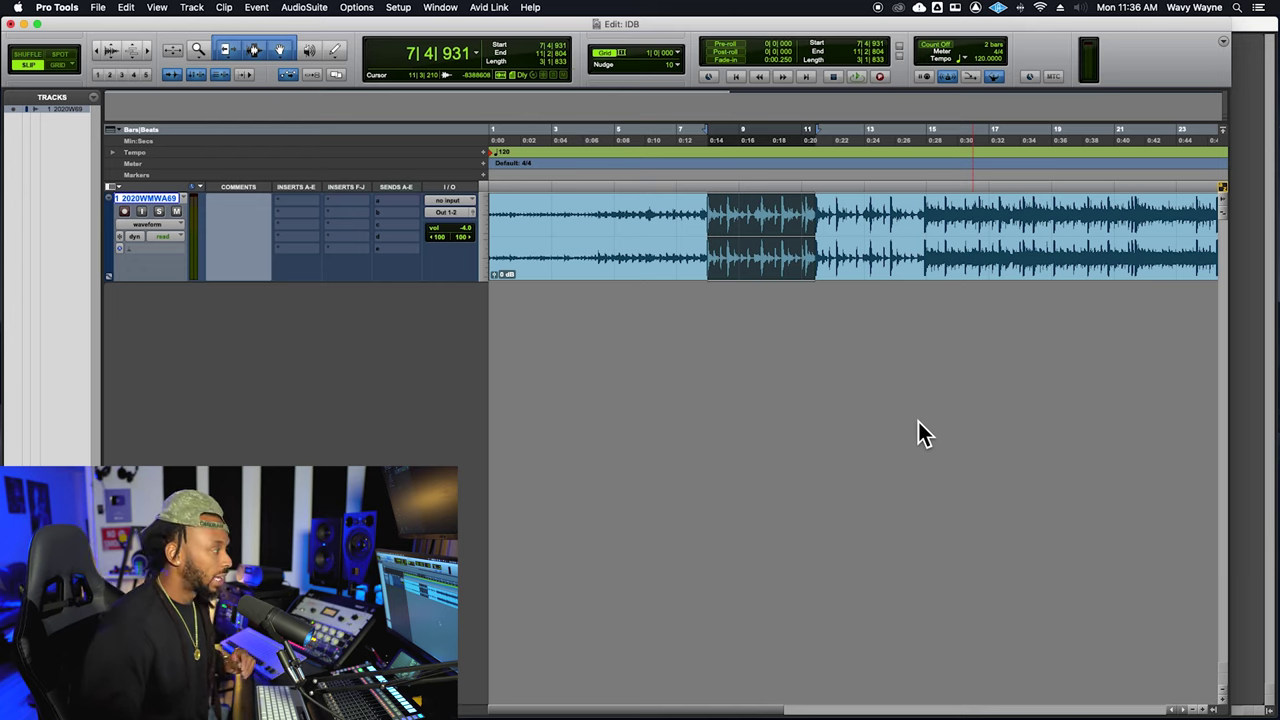
# - Play from about 2|4|735 and mark a new loop selection on the fly from about 7|4|914 to 11|2|822
pyautogui.click(550, 231)
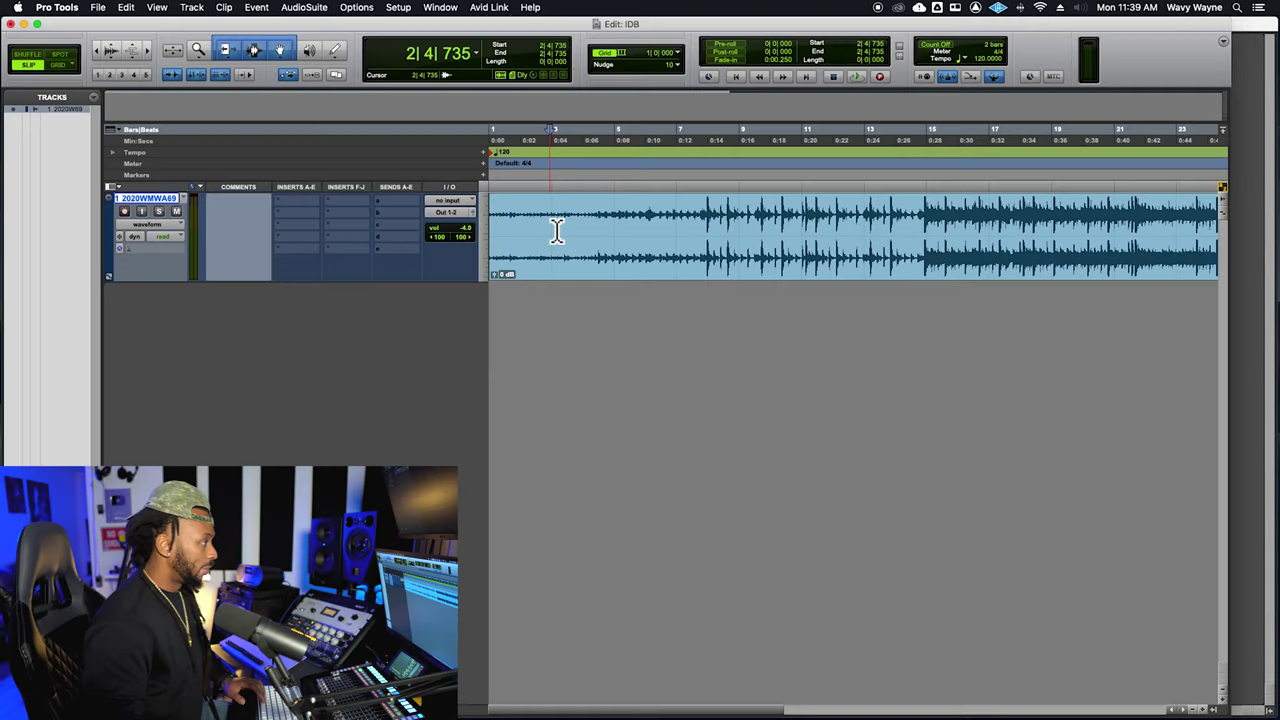
pyautogui.press('space')
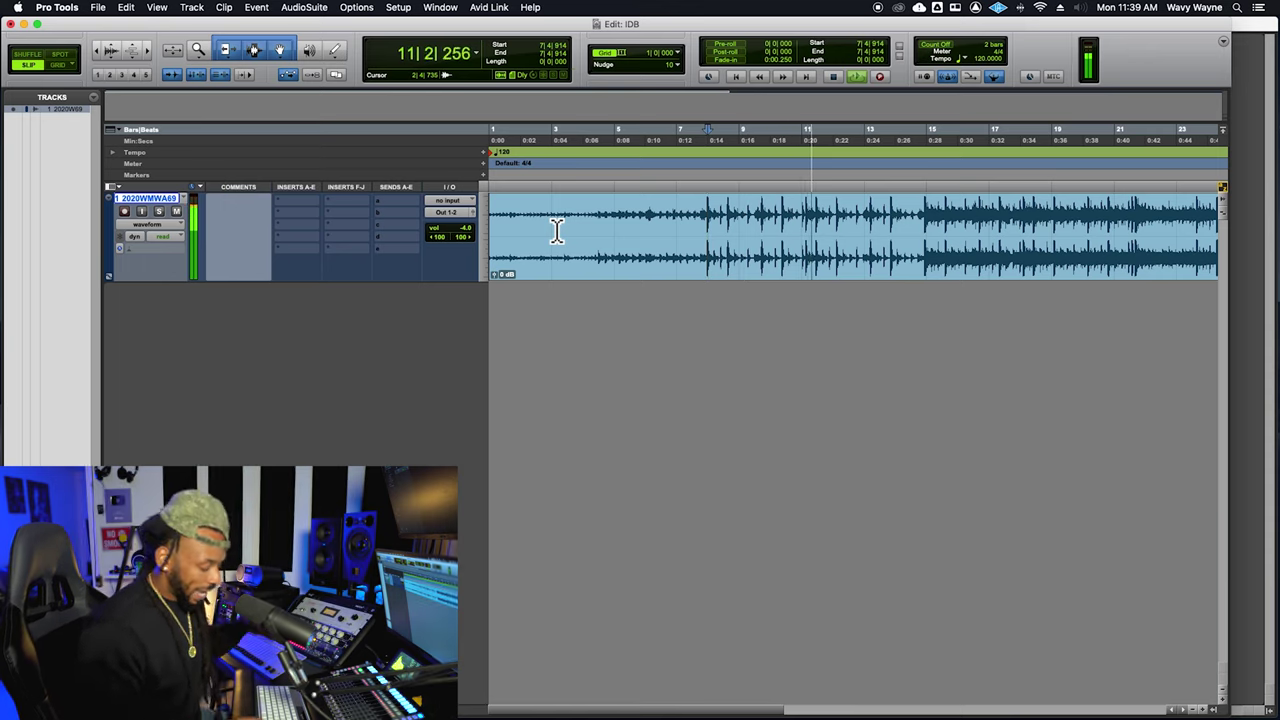
pyautogui.press('Up')
pyautogui.press('space')
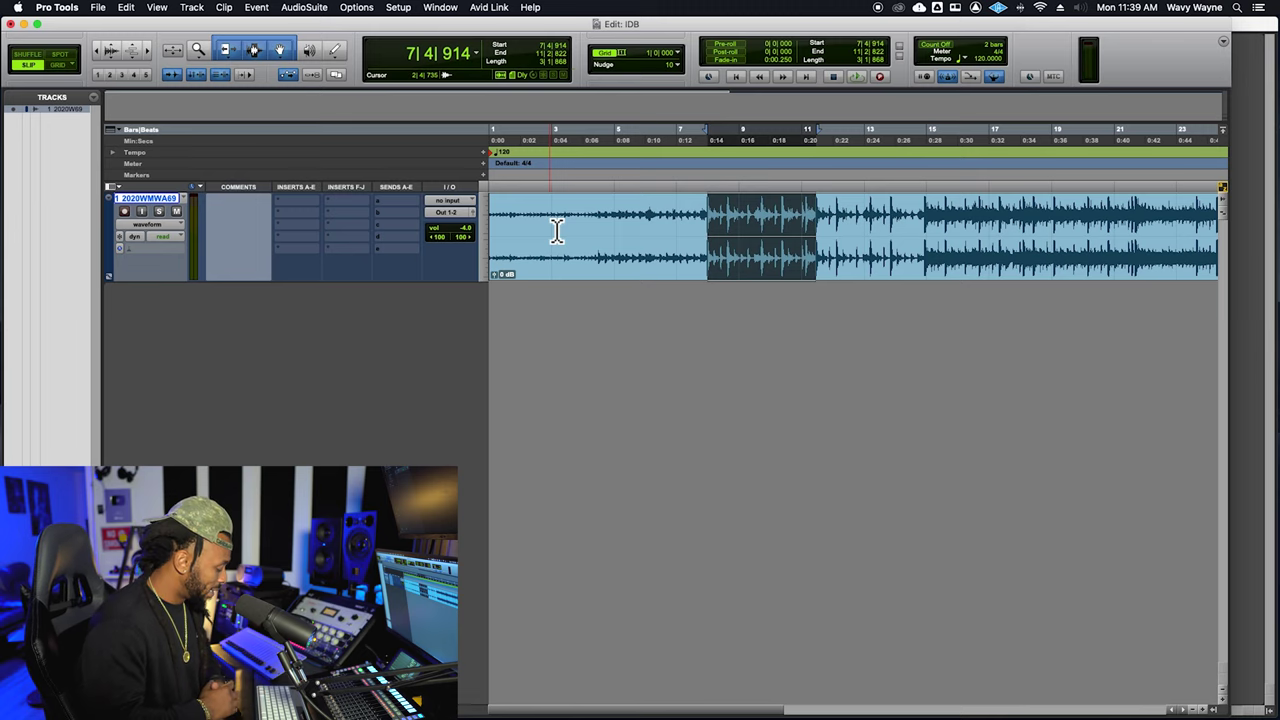
# - Increase the audio track's height for a close view of the waveform at the selection's start
pyautogui.scroll(1, 570, 215)
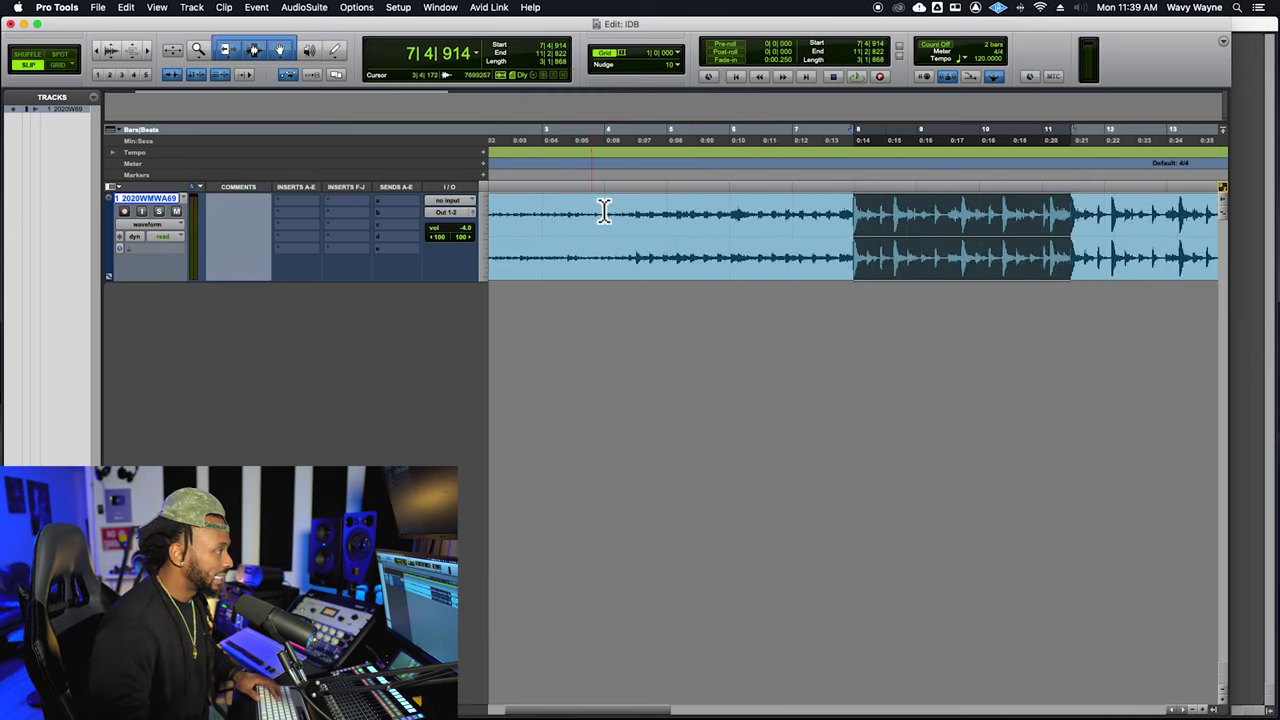
pyautogui.scroll(4, 971, 349)
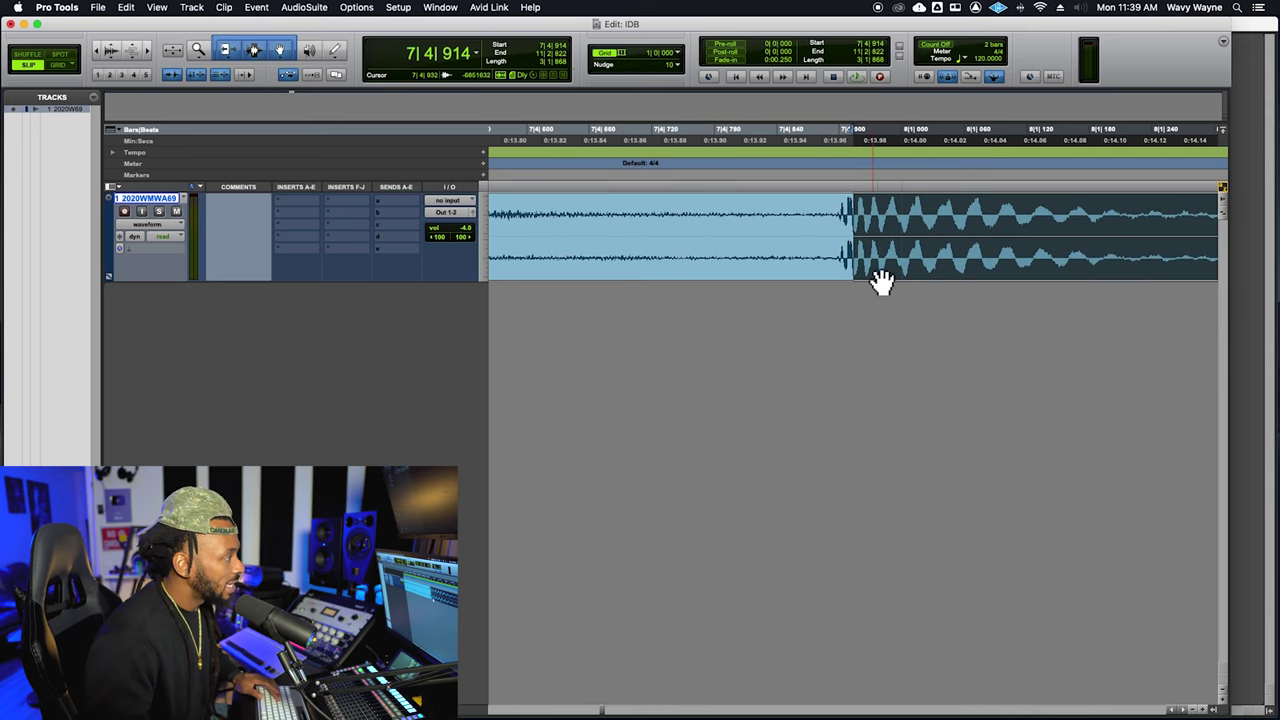
pyautogui.scroll(1, 842, 245)
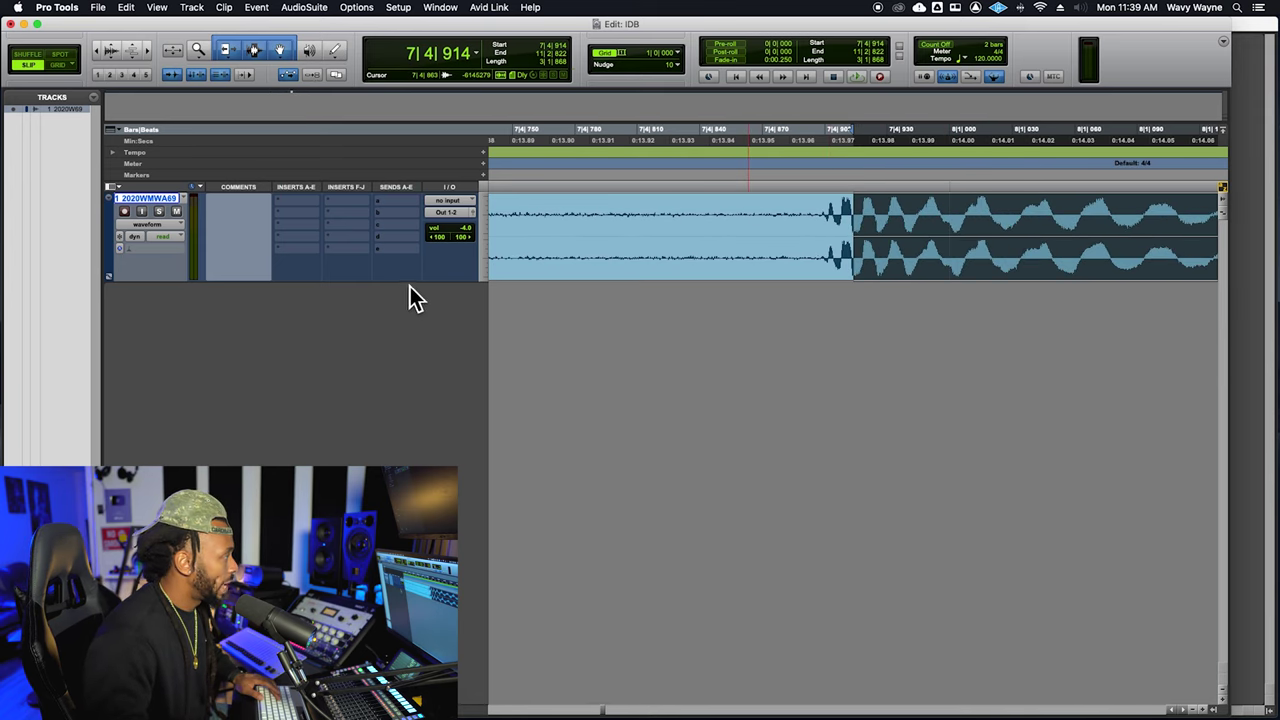
pyautogui.moveTo(410, 282); pyautogui.dragTo(405, 361)
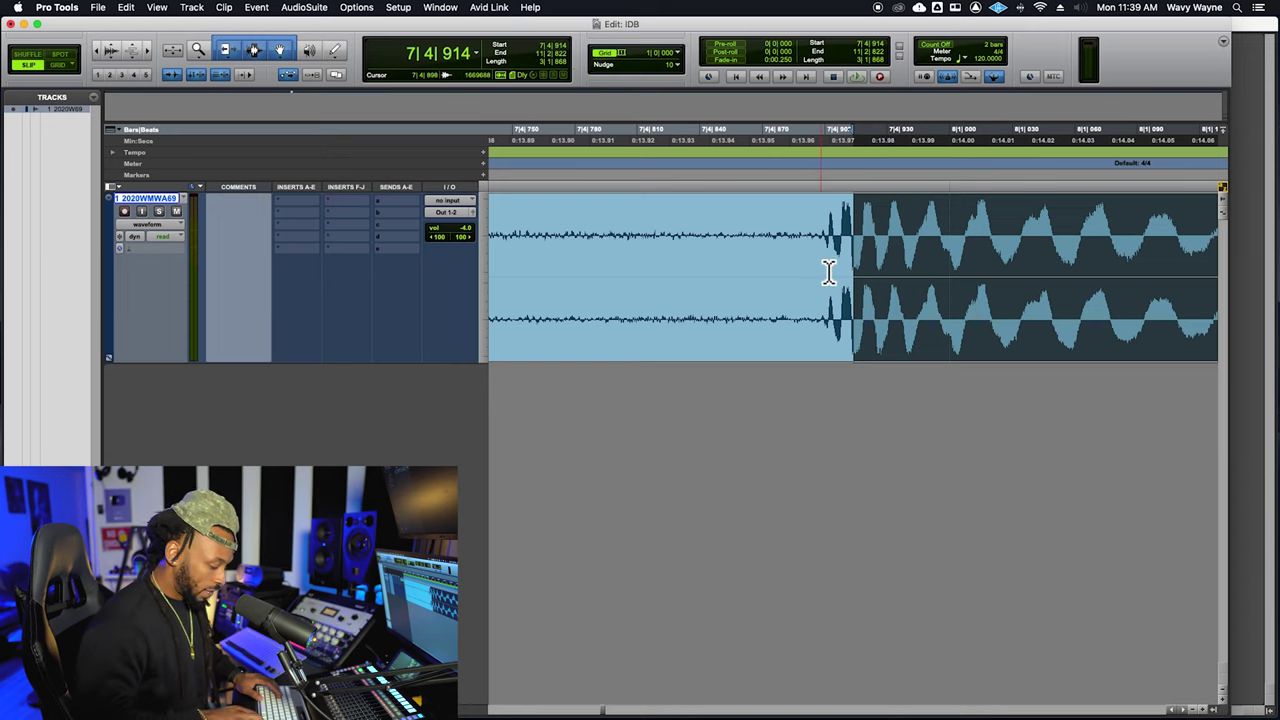
# - Compare the waveform at both ends of the selection and extend its start back to 7|4|898, keeping the end in place
pyautogui.press('Right')
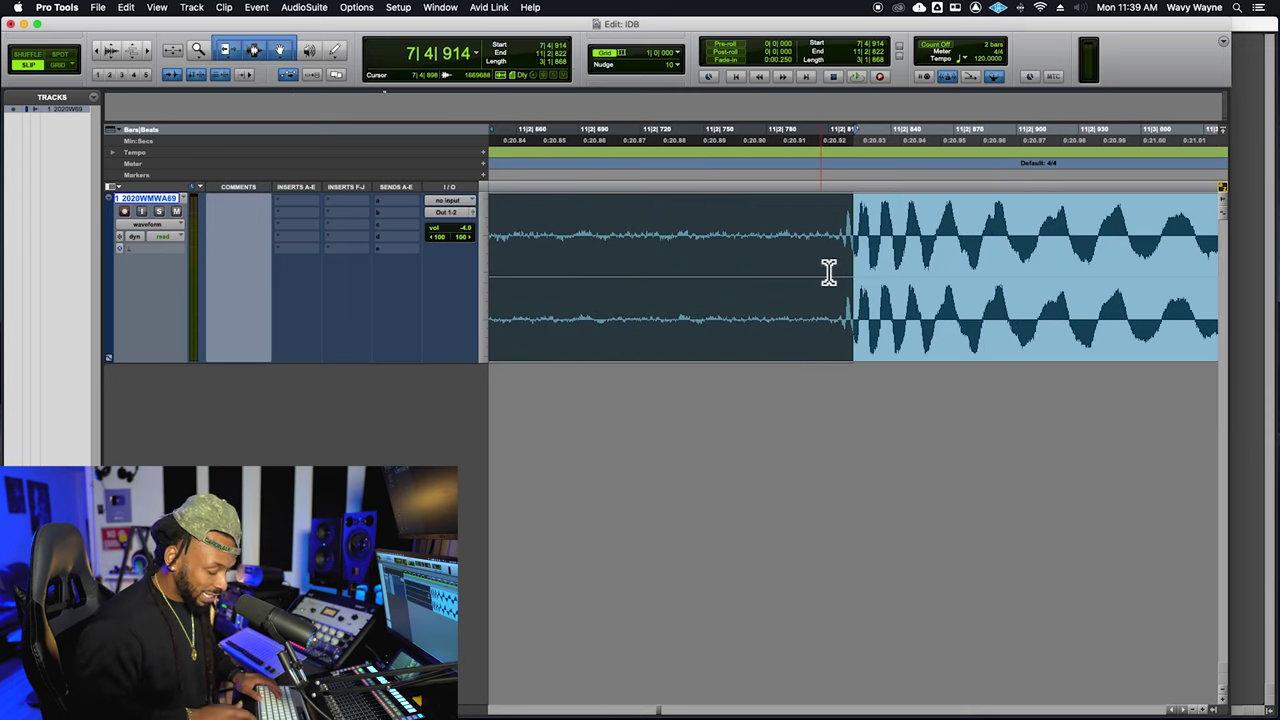
pyautogui.press('Left')
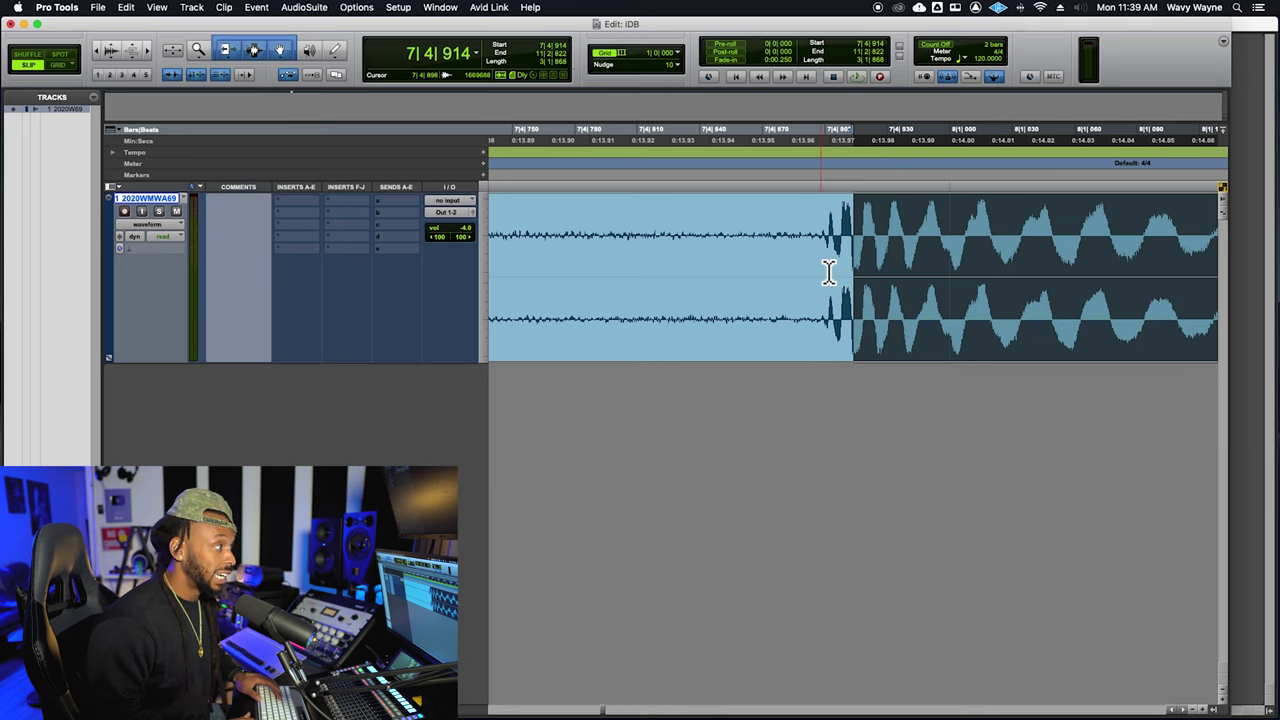
pyautogui.press('Right')
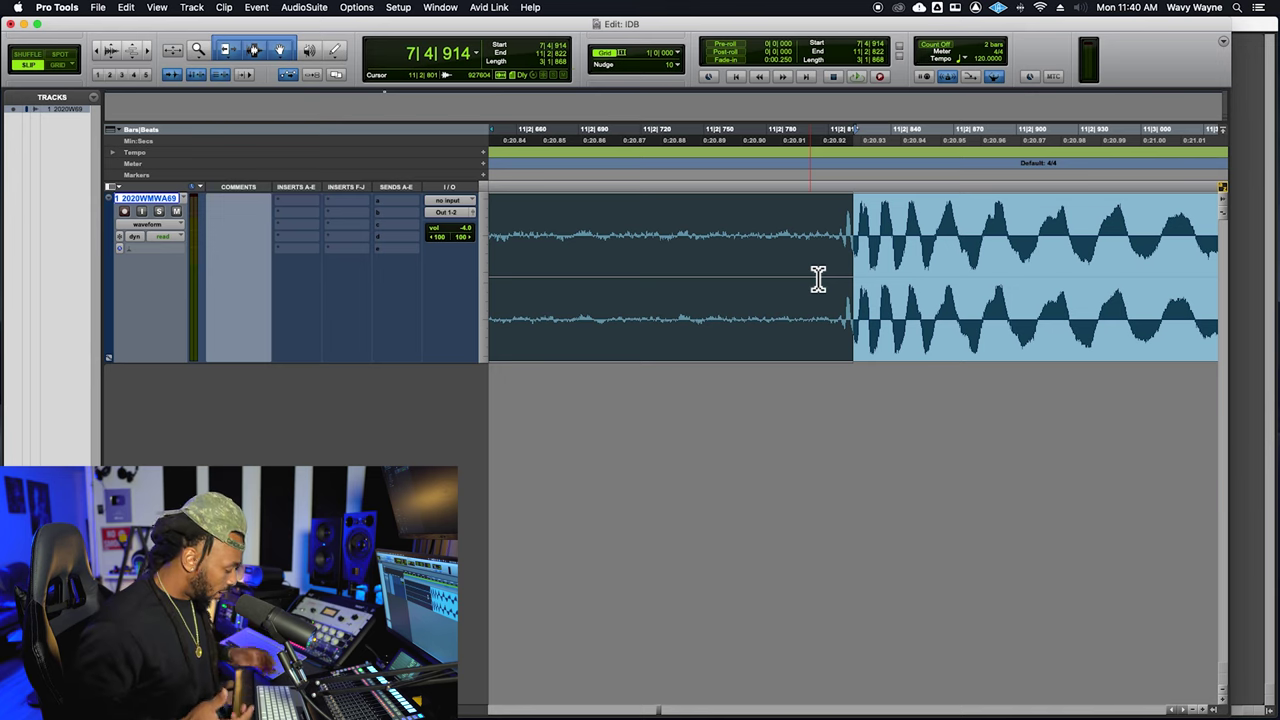
pyautogui.press('Left')
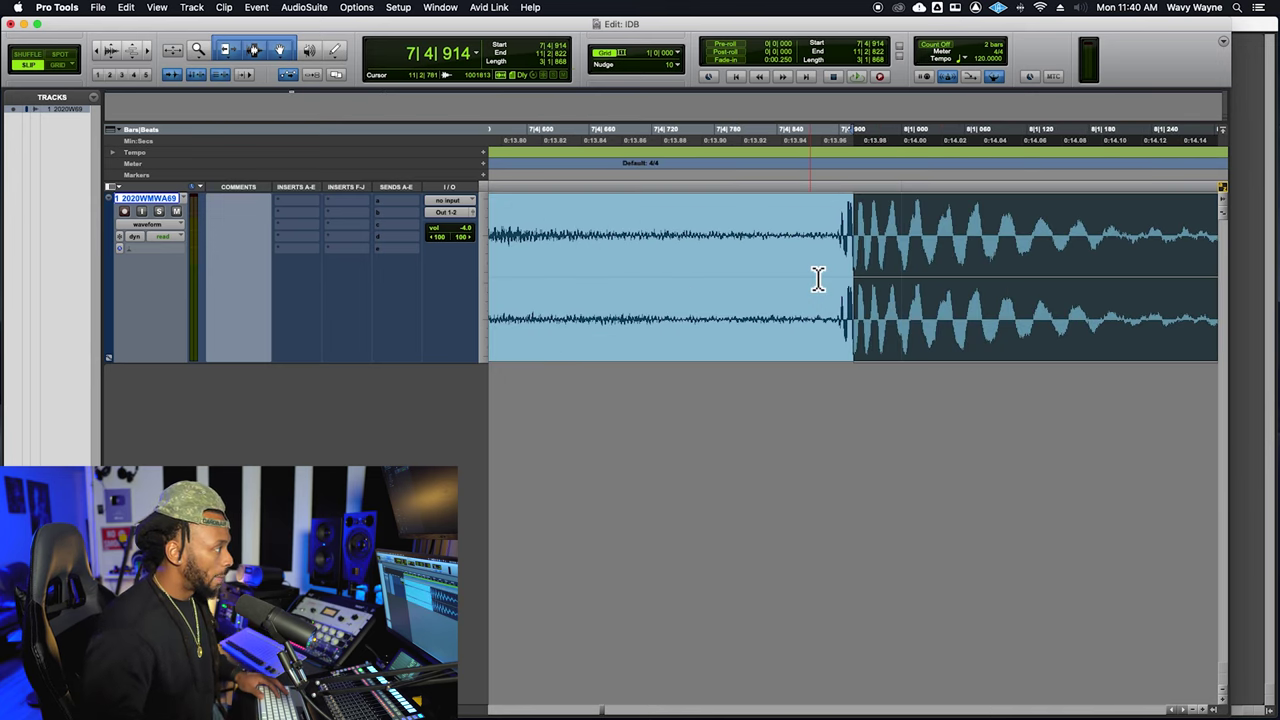
pyautogui.press('super+bracketright')
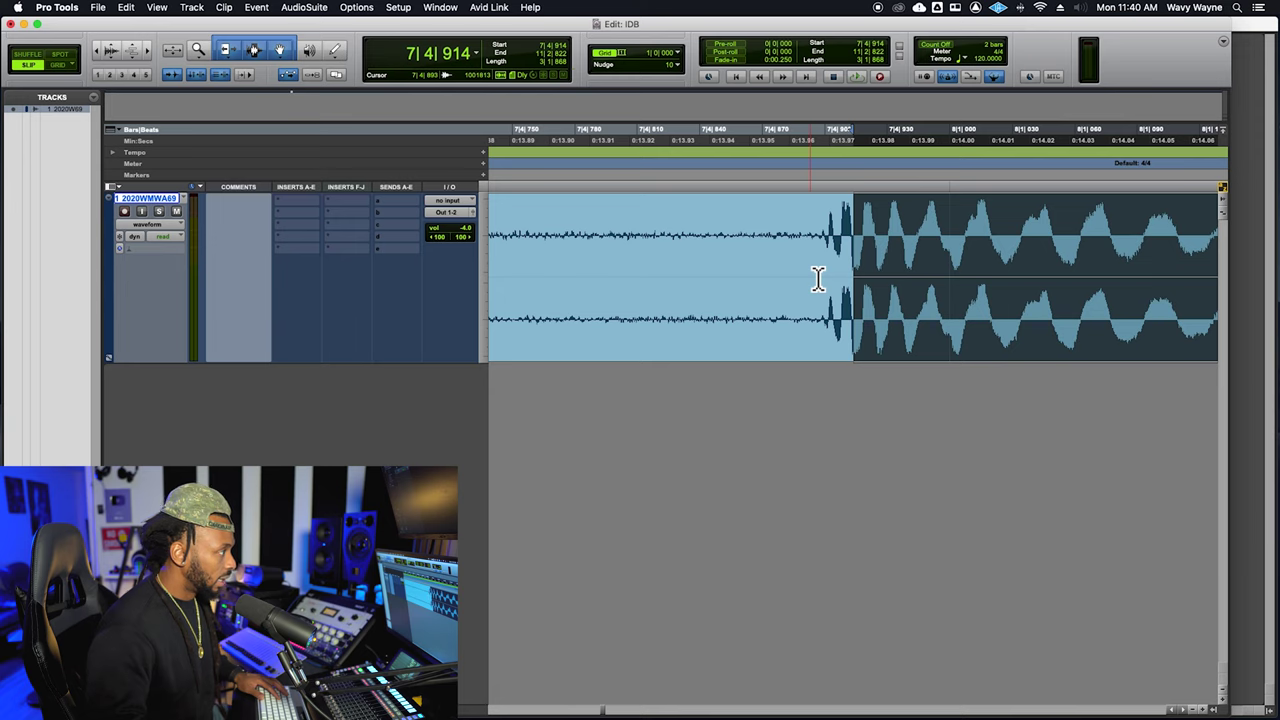
pyautogui.press('super+bracketleft')
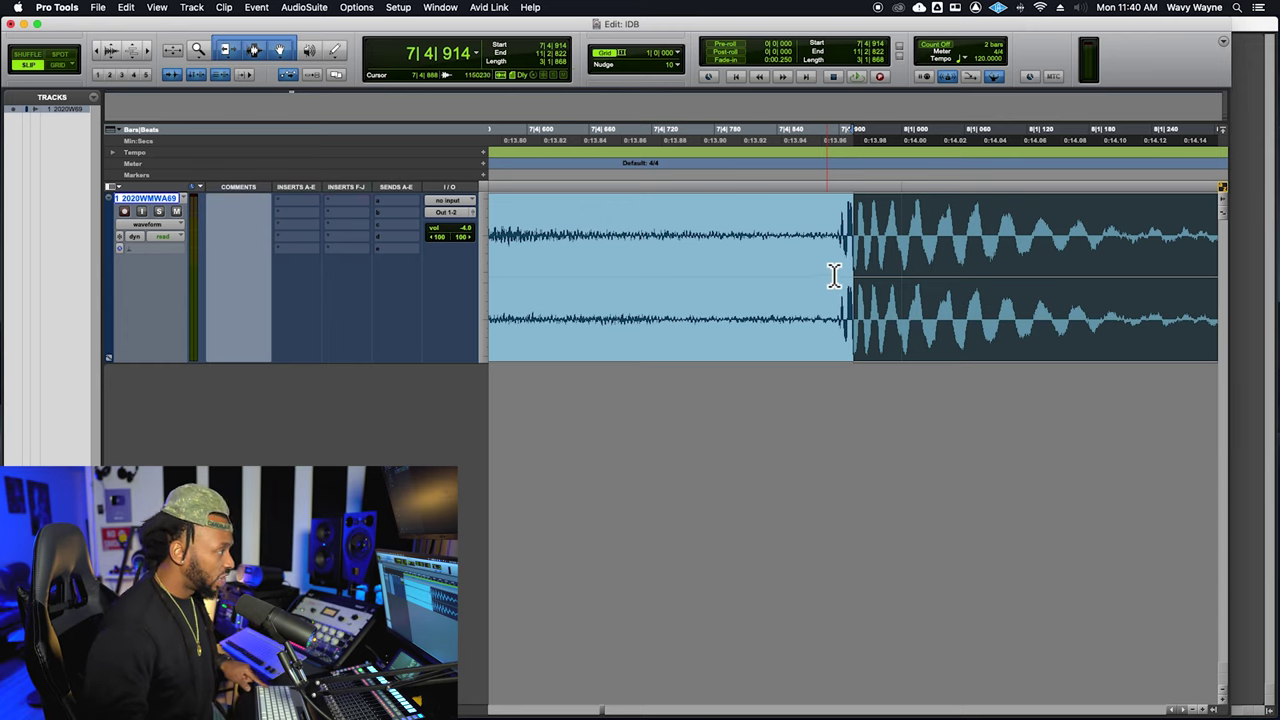
pyautogui.keyDown('shift'); pyautogui.click(847, 218); pyautogui.keyUp('shift')
pyautogui.keyDown('shift'); pyautogui.click(845, 218); pyautogui.keyUp('shift')
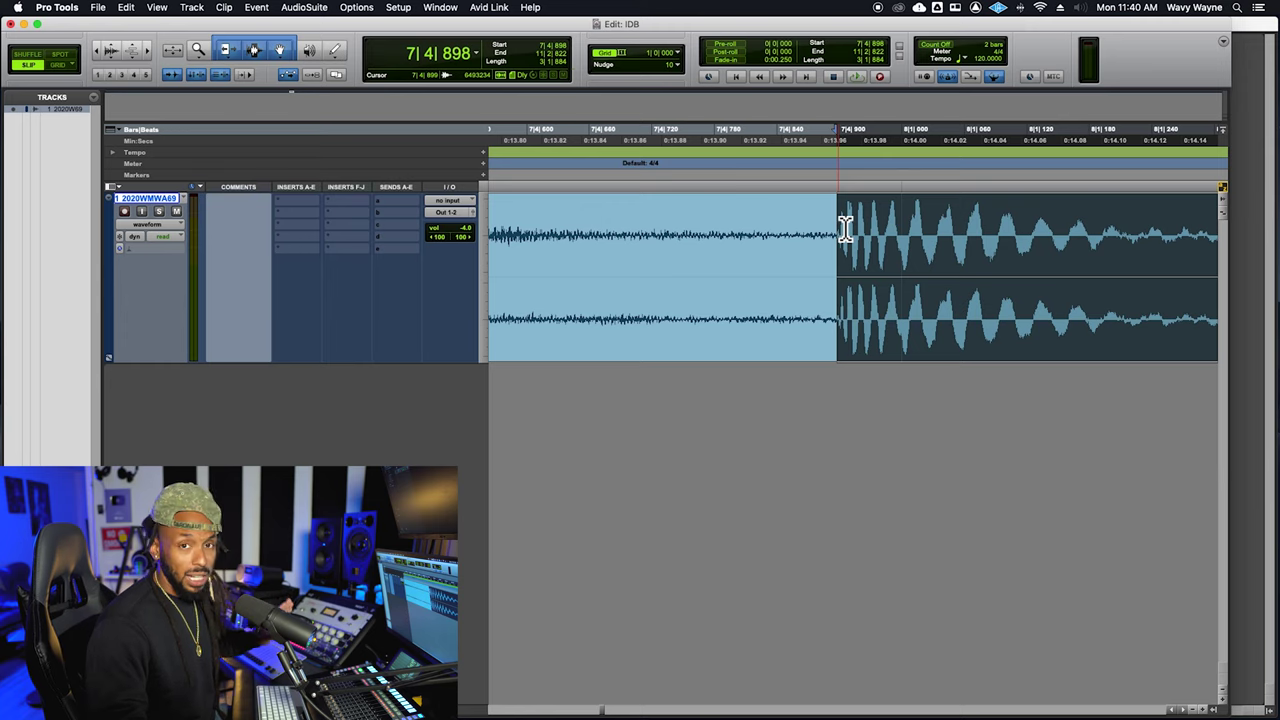
# - Refine the selection's start to 7|4|899, at the point where the waveform crosses the zero line
pyautogui.click(263, 42)
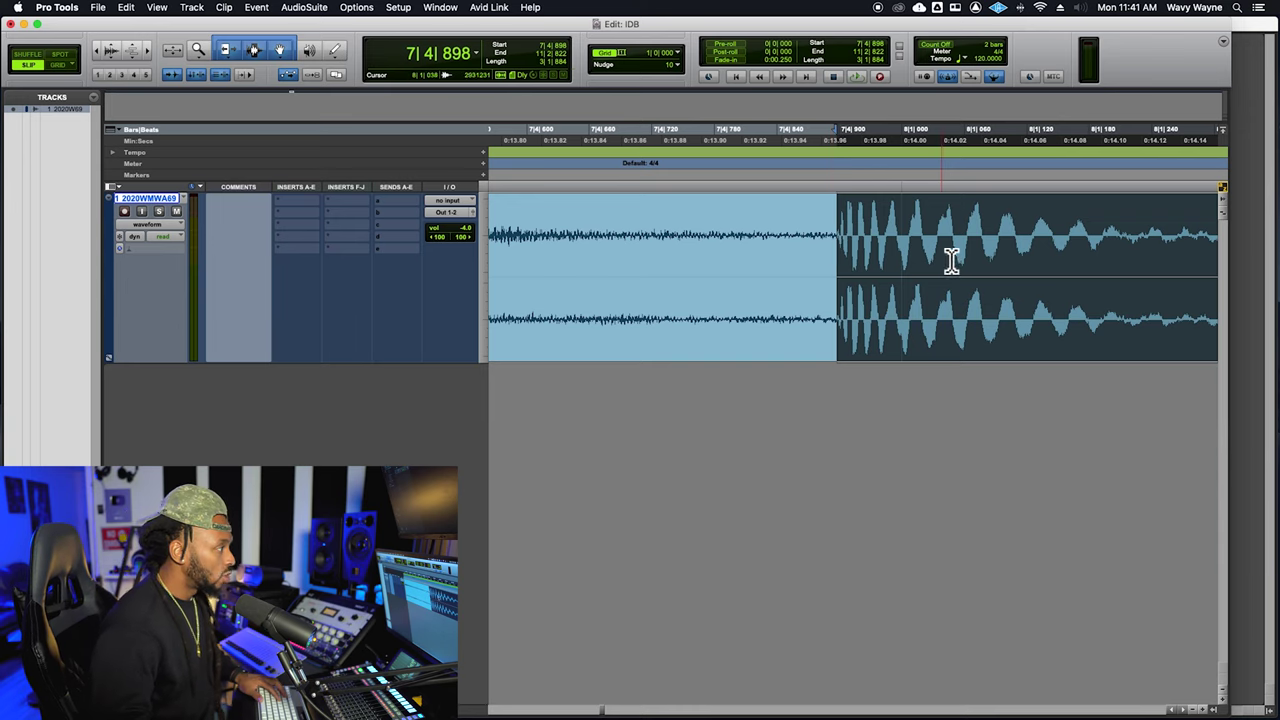
pyautogui.press('super+bracketright')
pyautogui.press('super+bracketright')
pyautogui.press('super+bracketright')
pyautogui.press('super+bracketright')
pyautogui.press('super+bracketright')
pyautogui.press('super+bracketleft')
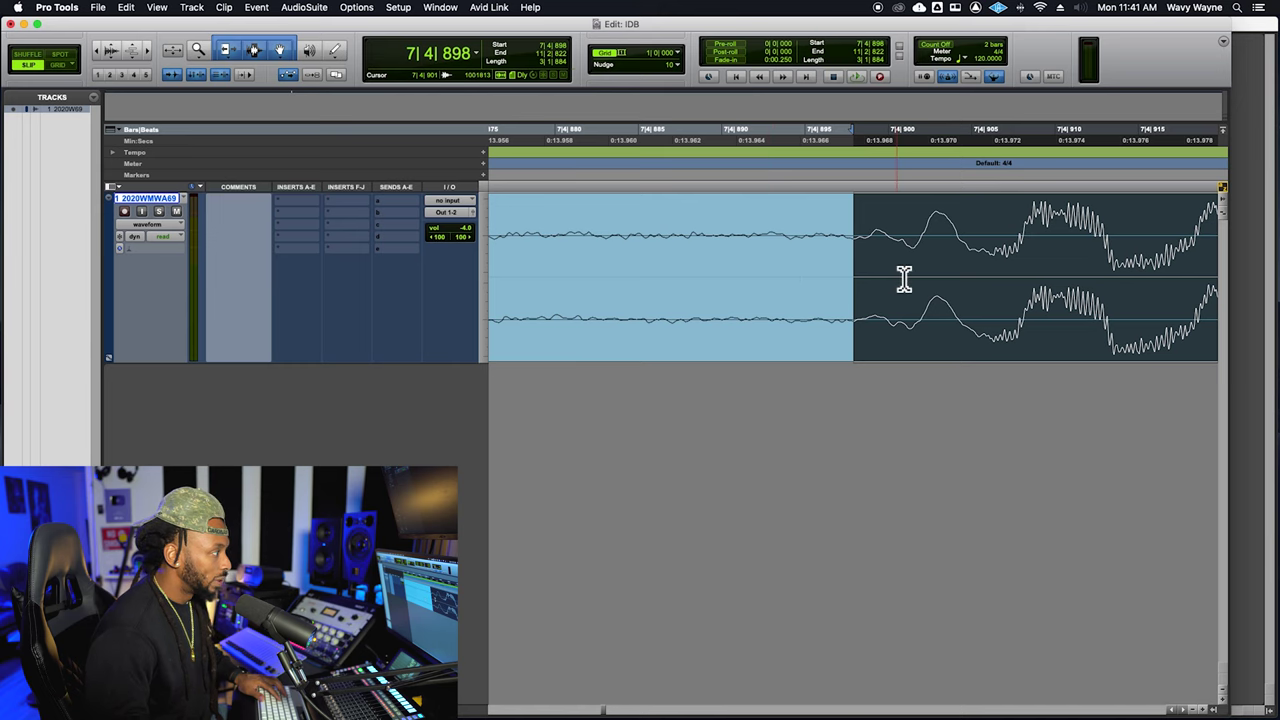
pyautogui.press('super+bracketright')
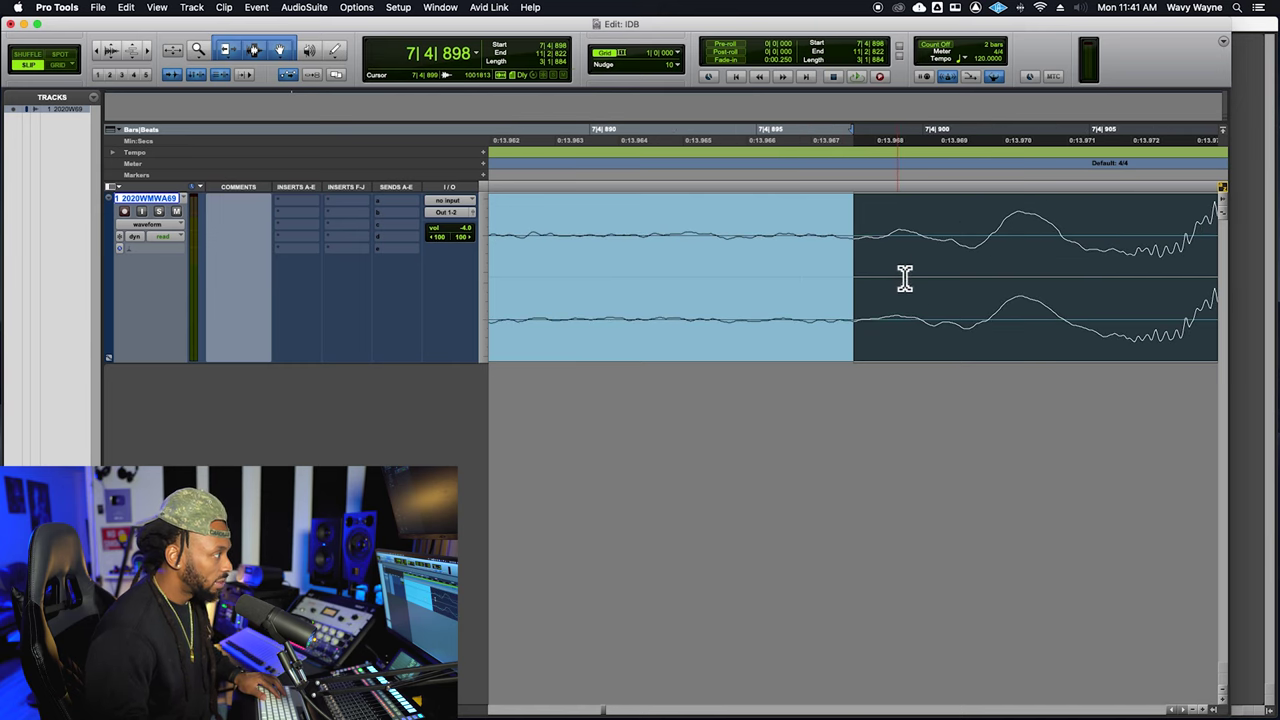
pyautogui.keyDown('shift'); pyautogui.click(890, 216); pyautogui.keyUp('shift')
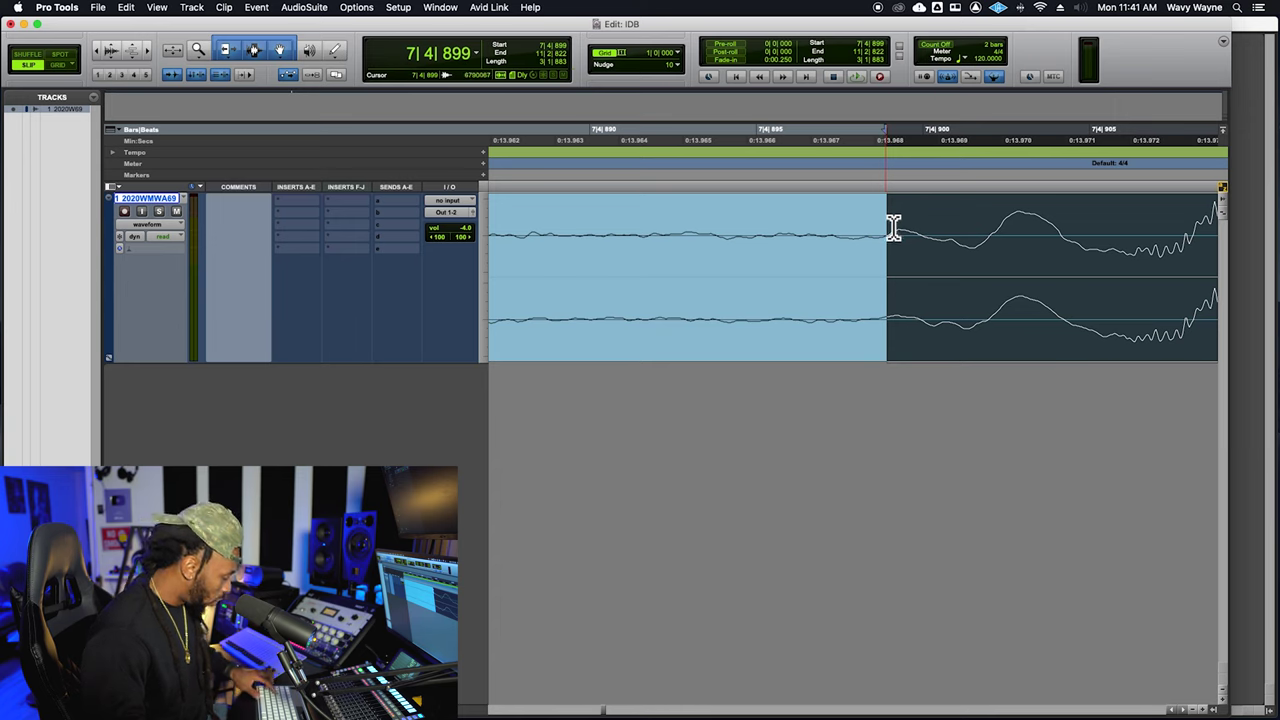
# - Check the zero crossing of the waveform at the selection's start in close-up
pyautogui.press('super+bracketright')
pyautogui.press('super+bracketright')
pyautogui.press('super+bracketleft')
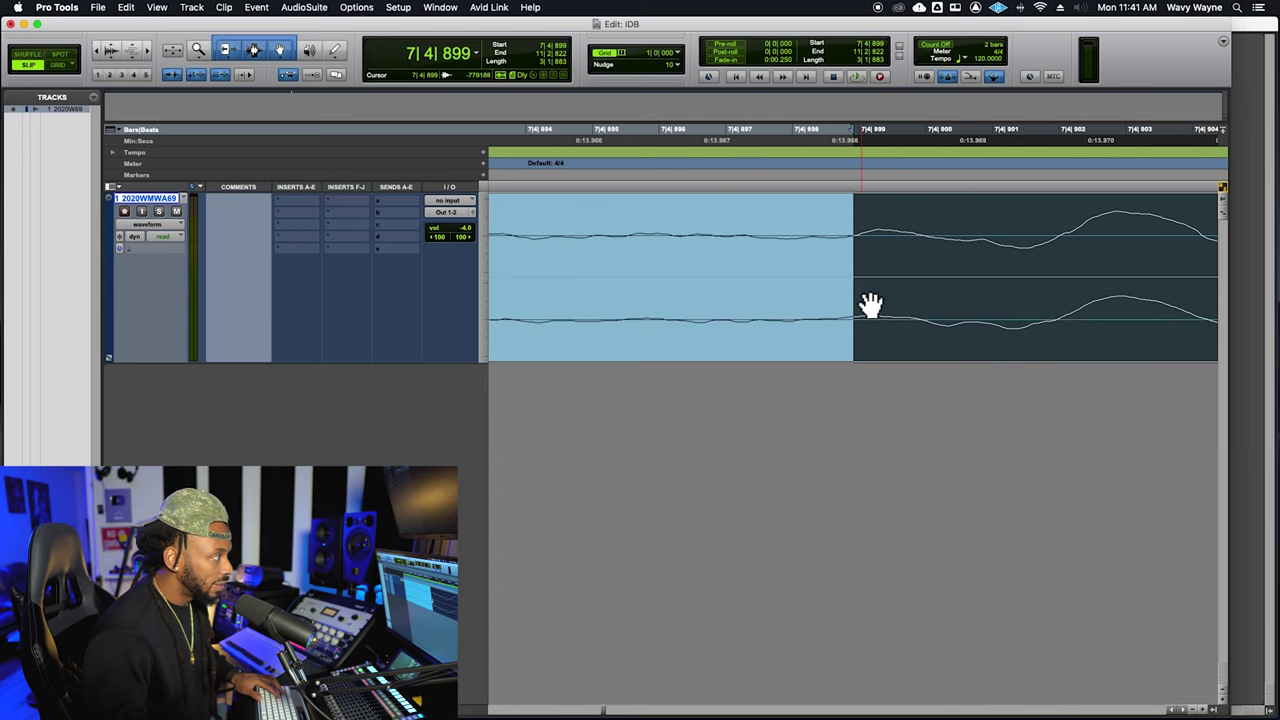
pyautogui.press('super+bracketleft')
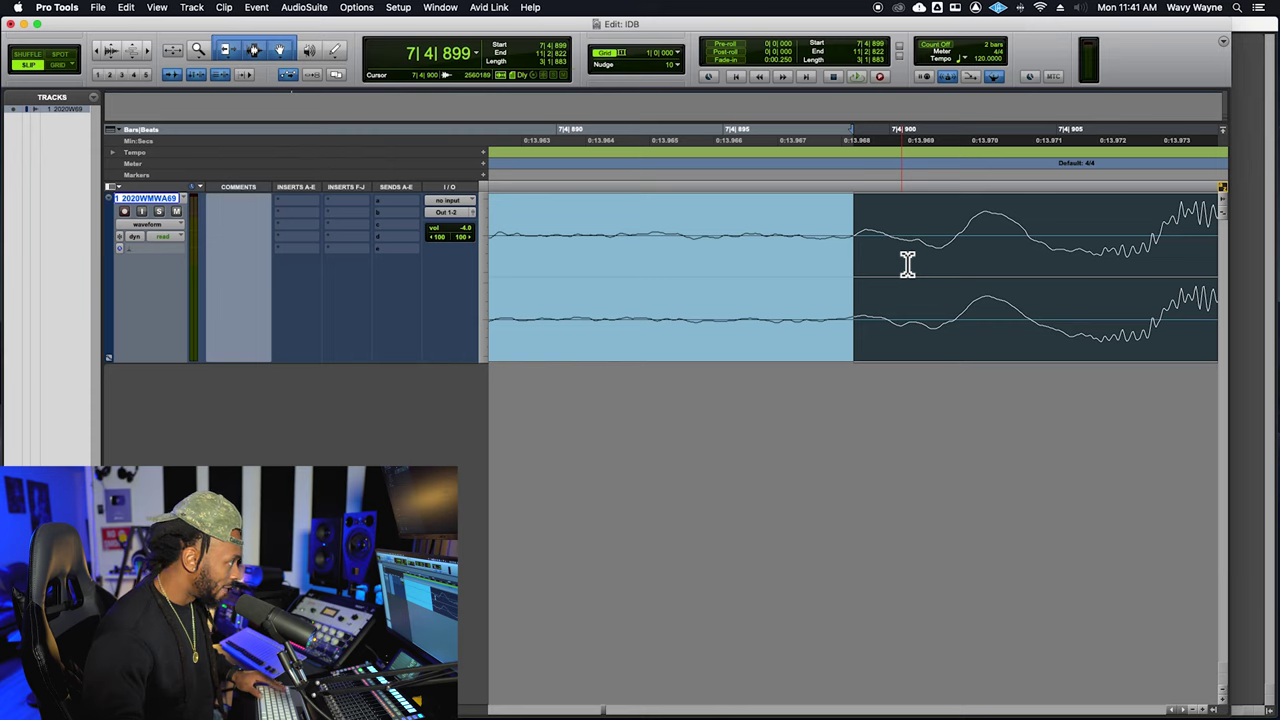
pyautogui.click(856, 190)
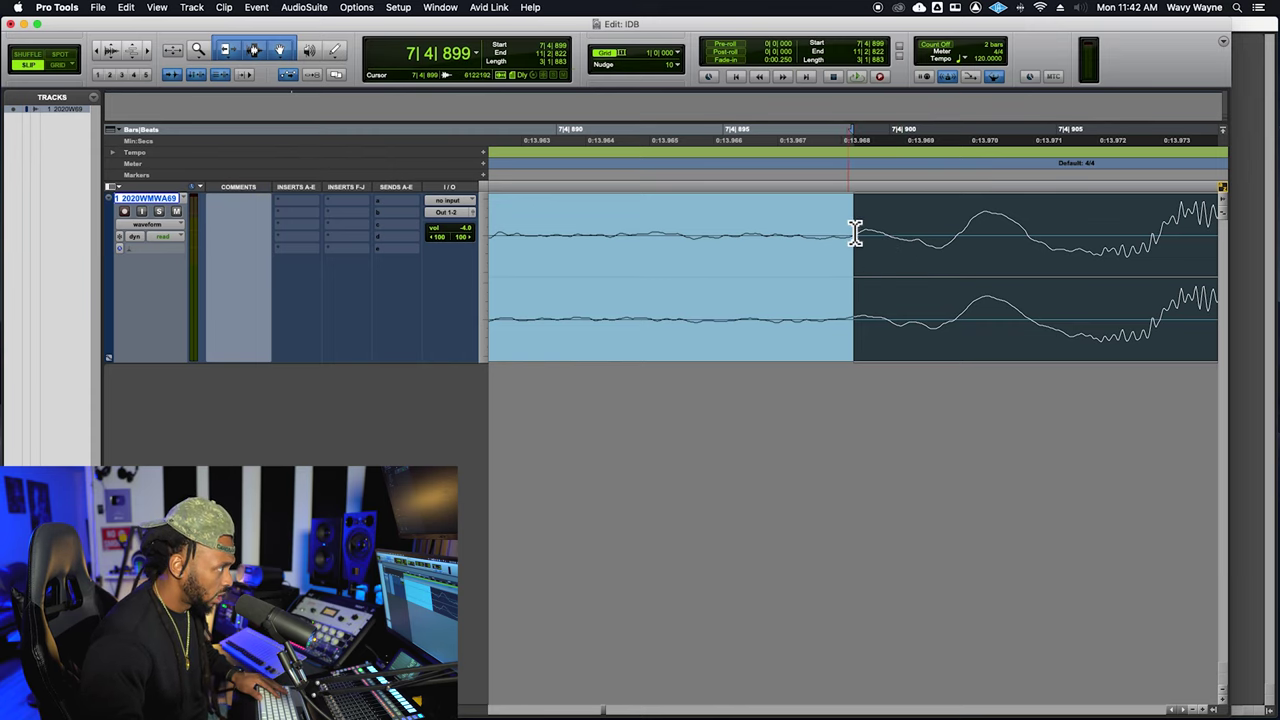
# - Examine the waveform at the selection's end in close-up and compare it with the waveform at the start
pyautogui.press('r')
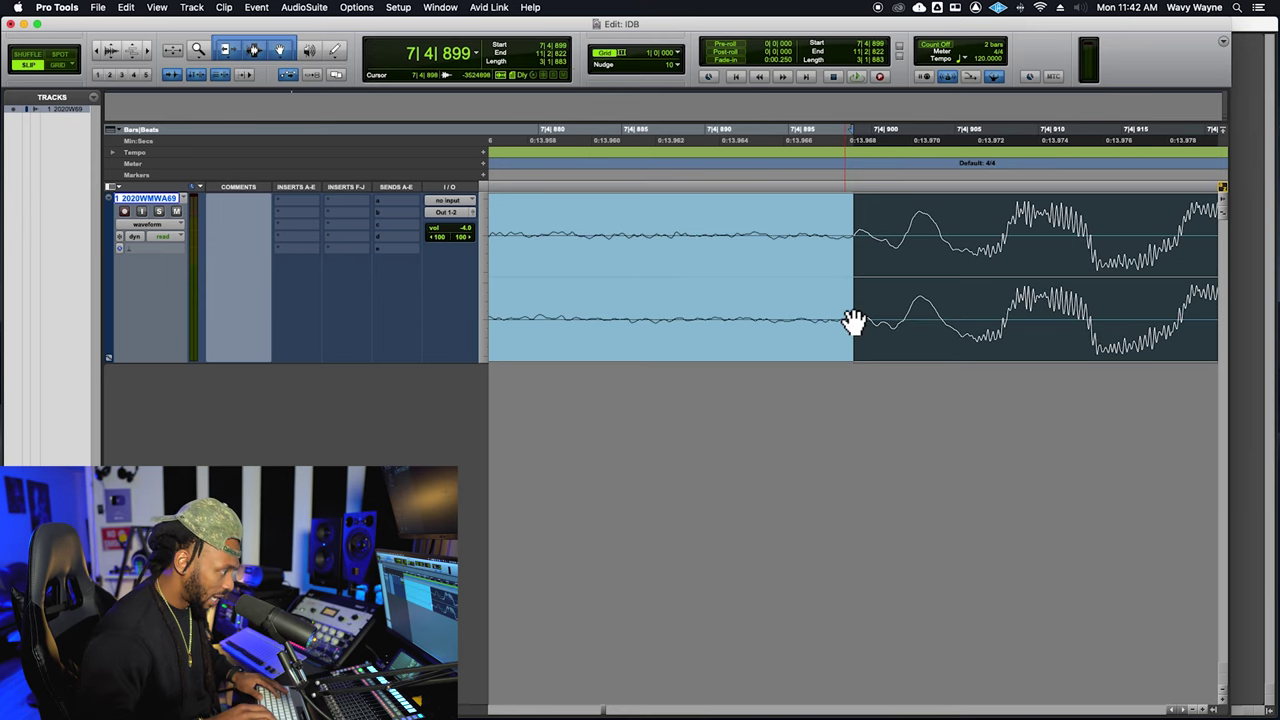
pyautogui.press('r')
pyautogui.press('Right')
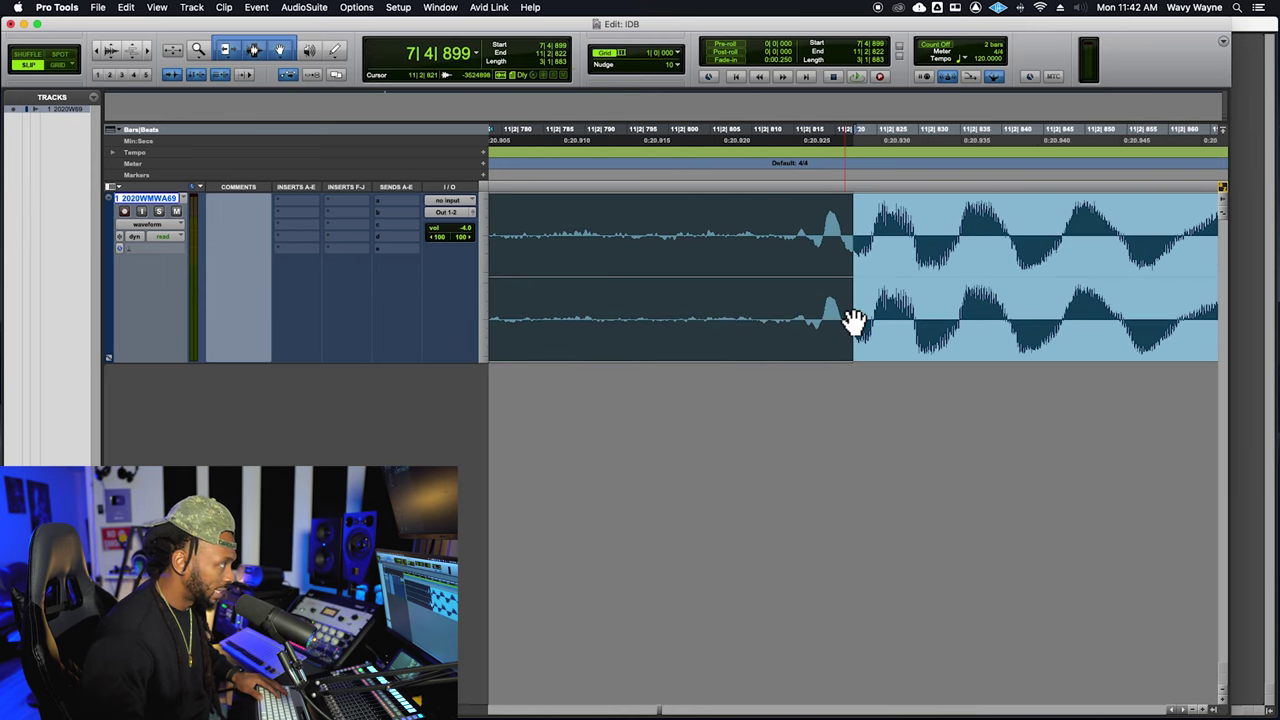
pyautogui.press('r')
pyautogui.press('r')
pyautogui.press('t')
pyautogui.press('t')
pyautogui.press('t')
pyautogui.press('t')
pyautogui.press('t')
pyautogui.press('t')
pyautogui.press('t')
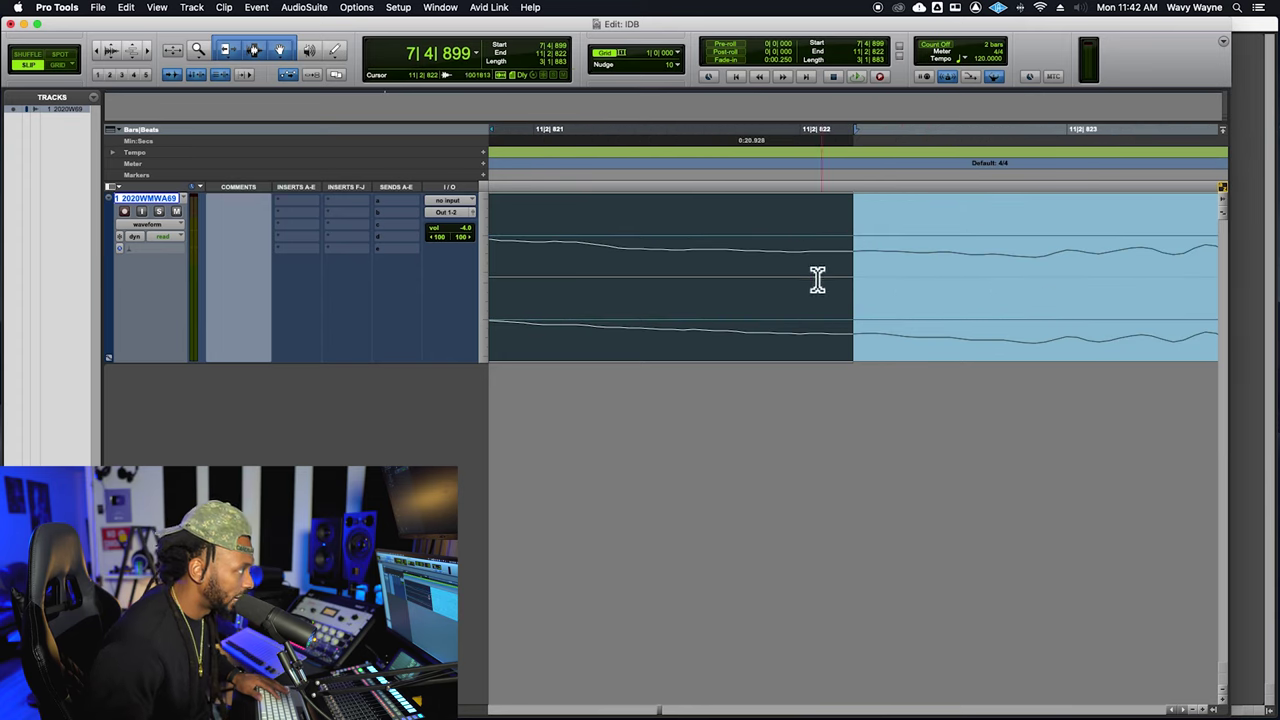
# - Move the selection's end back to 11|2|816, just before the small peak that precedes the drum hit
pyautogui.press('r')
pyautogui.press('r')
pyautogui.press('r')
pyautogui.press('r')
pyautogui.press('r')
pyautogui.press('r')
pyautogui.press('r')
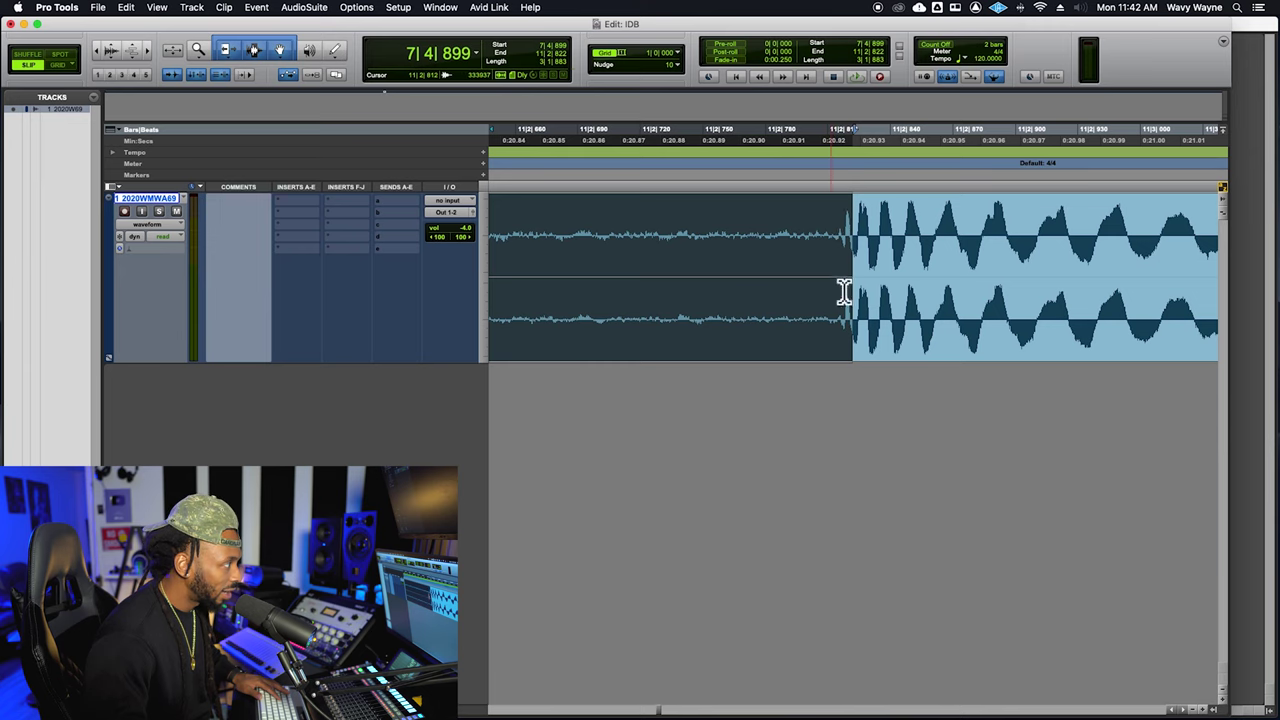
pyautogui.press('t')
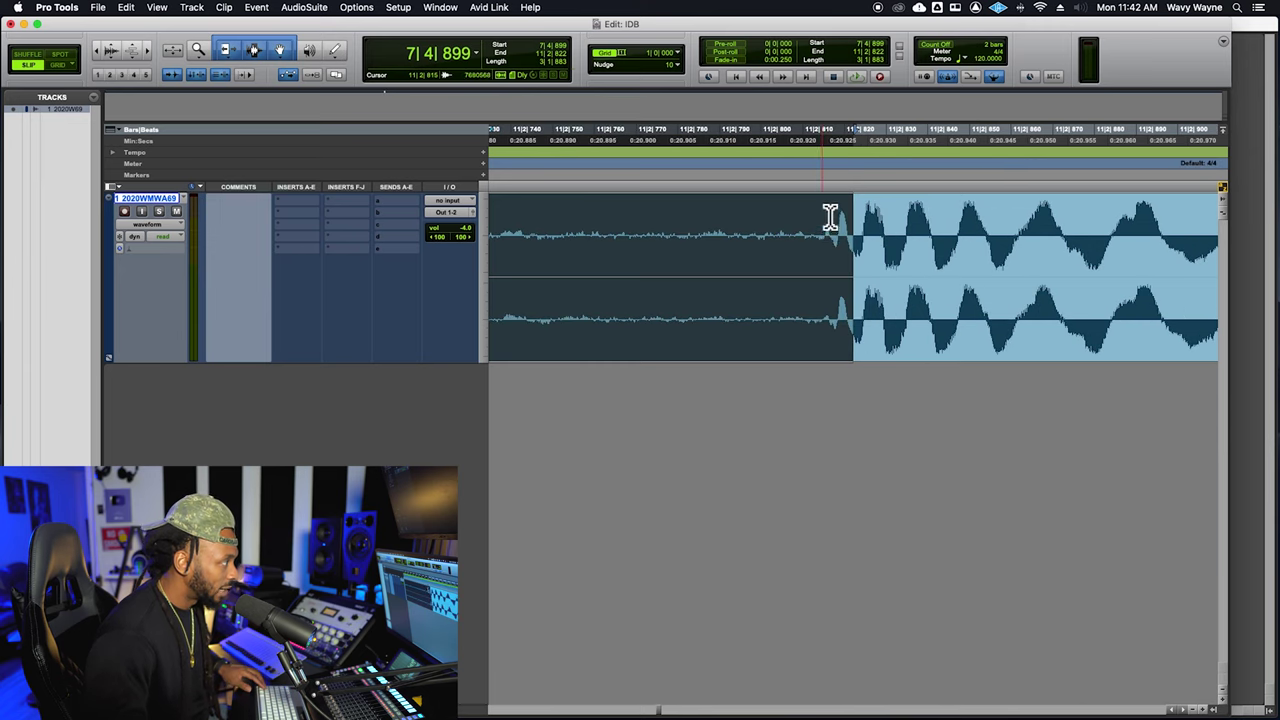
pyautogui.keyDown('shift'); pyautogui.click(826, 216); pyautogui.keyUp('shift')
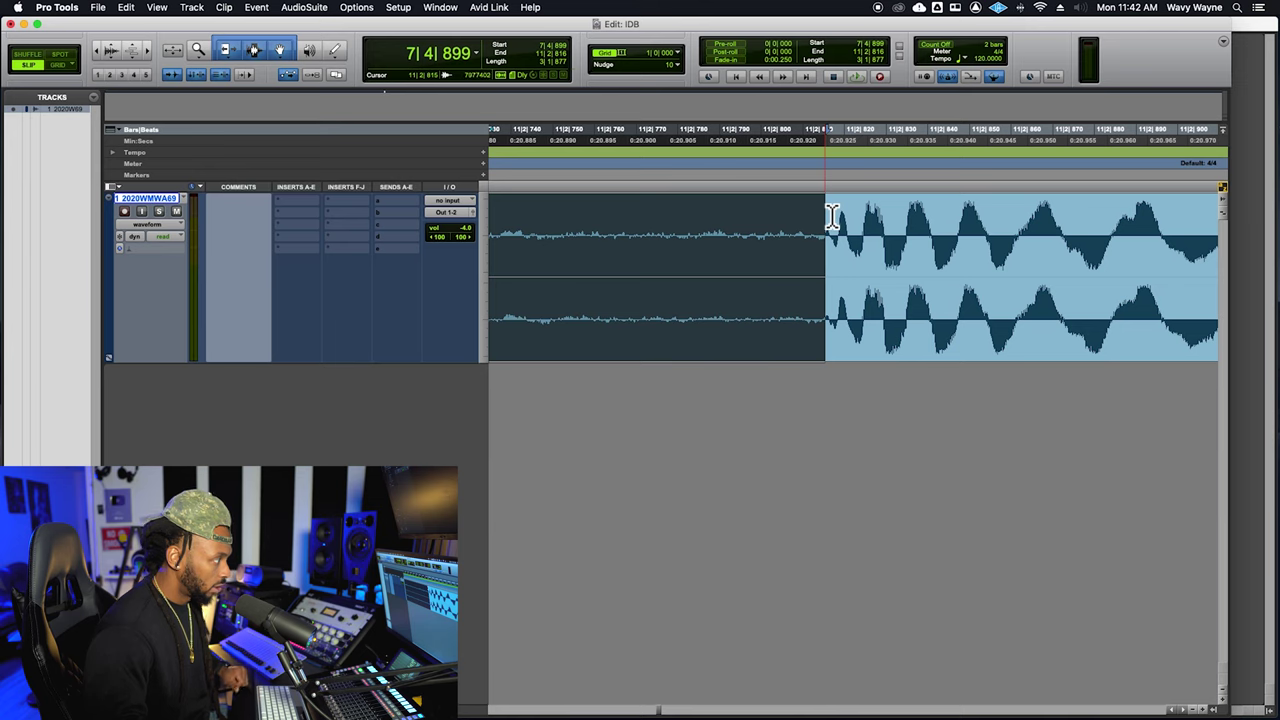
# - Compare the waveform at the selection's start and end, and check the zero crossing at the end in close-up
pyautogui.press('Left')
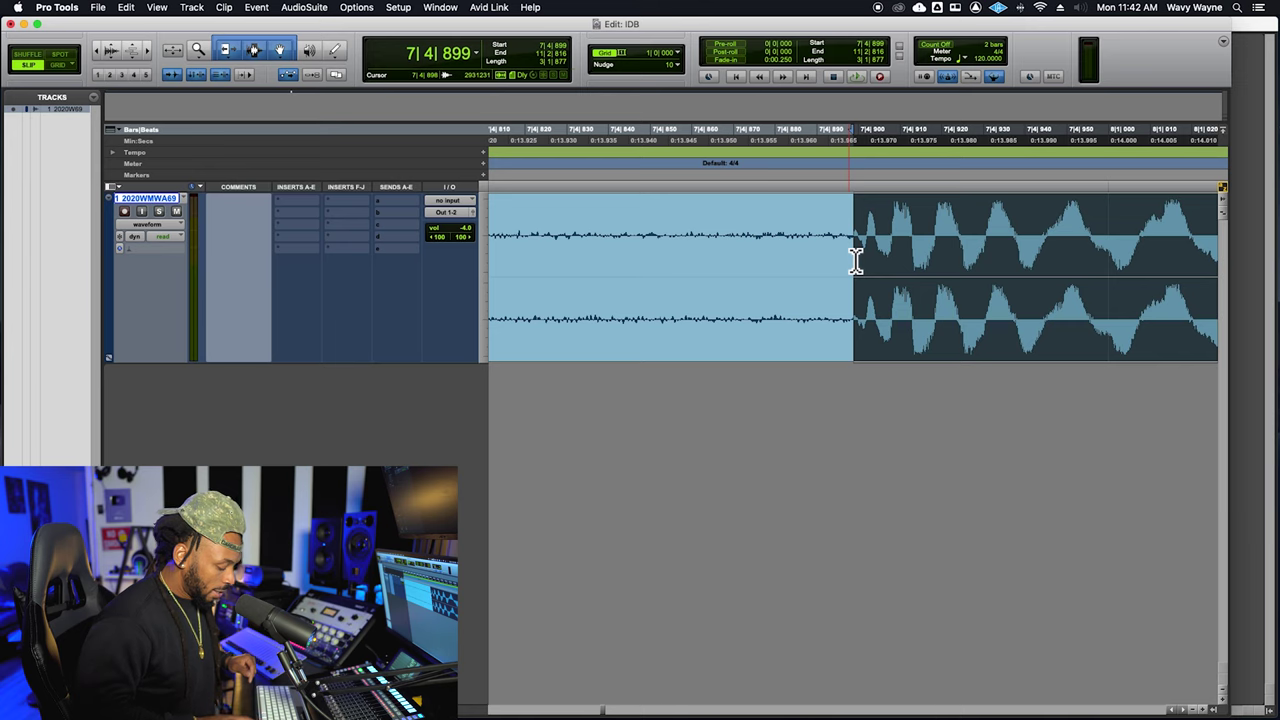
pyautogui.press('Right')
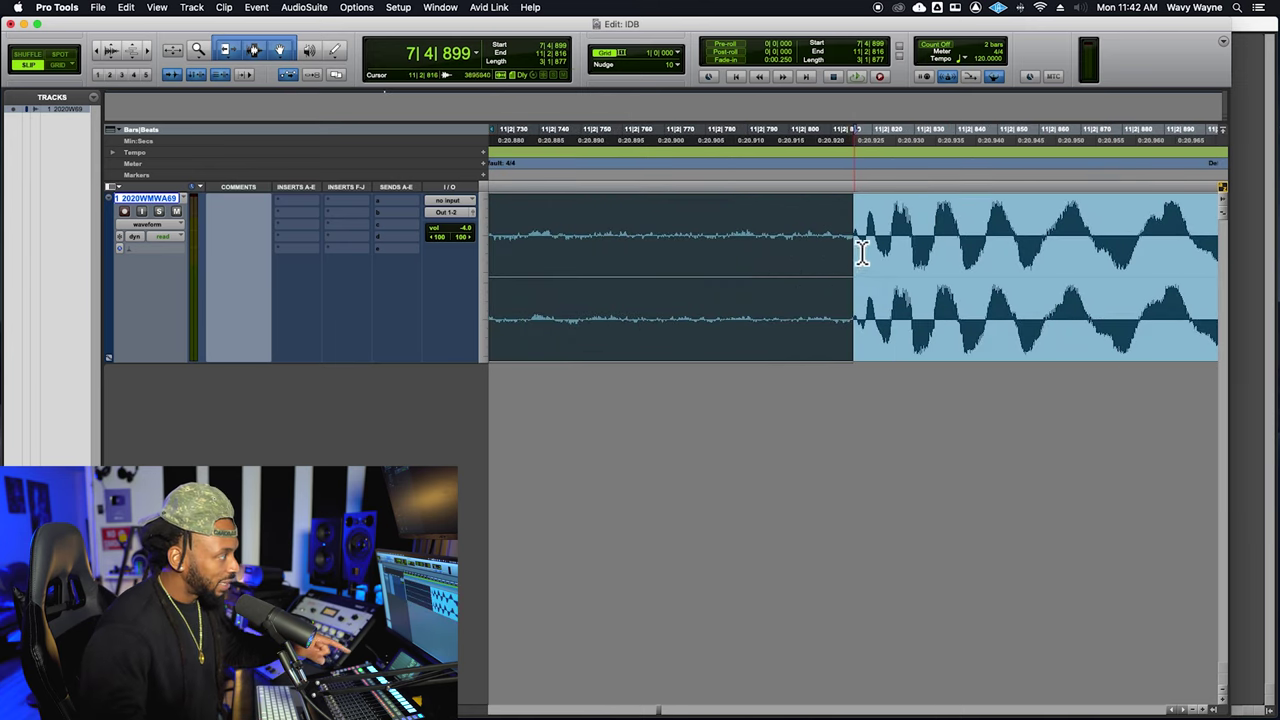
pyautogui.press('super+bracketright')
pyautogui.press('super+bracketright')
pyautogui.press('super+bracketright')
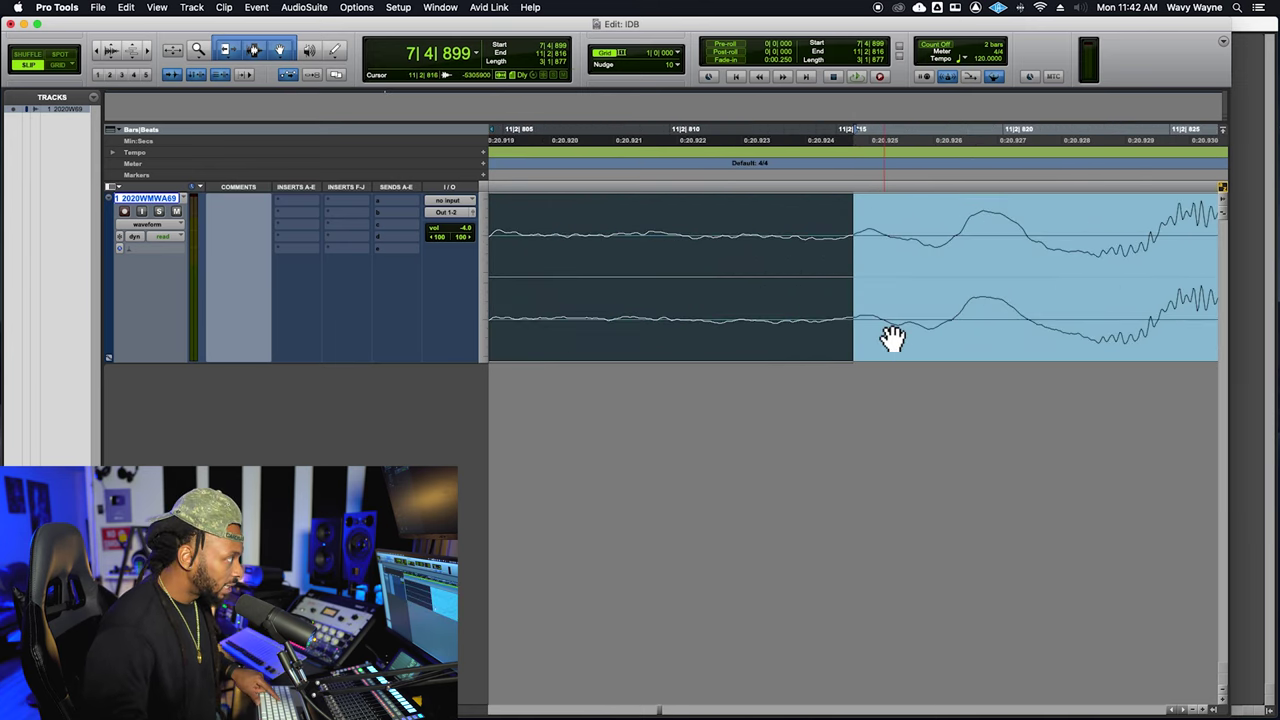
pyautogui.press('super+bracketright')
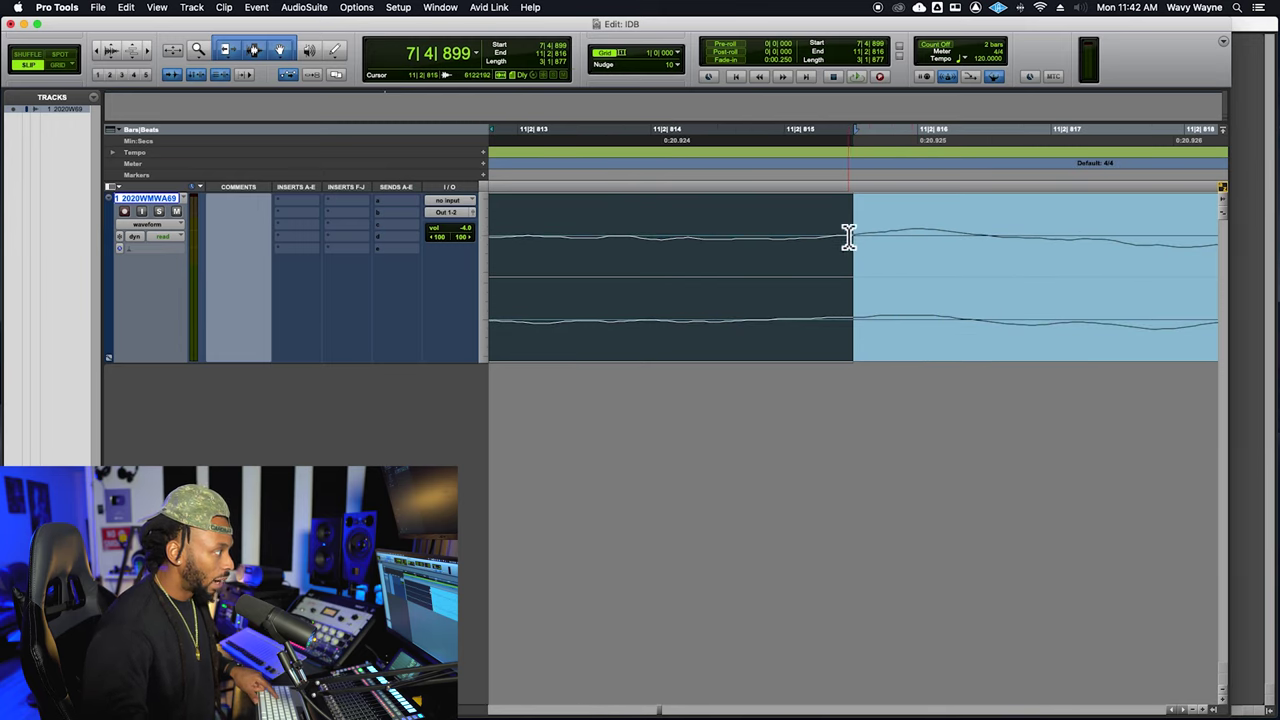
# - Check the Loop Playback option and play back the selection to audition the loop
pyautogui.press('super+bracketleft')
pyautogui.press('super+bracketleft')
pyautogui.press('super+bracketleft')
pyautogui.press('super+bracketleft')
pyautogui.press('super+bracketleft')
pyautogui.press('super+bracketleft')
pyautogui.press('super+bracketleft')
pyautogui.press('super+bracketleft')
pyautogui.press('super+bracketleft')
pyautogui.press('super+bracketleft')
pyautogui.press('super+bracketleft')
pyautogui.press('super+bracketleft')
pyautogui.press('super+bracketleft')
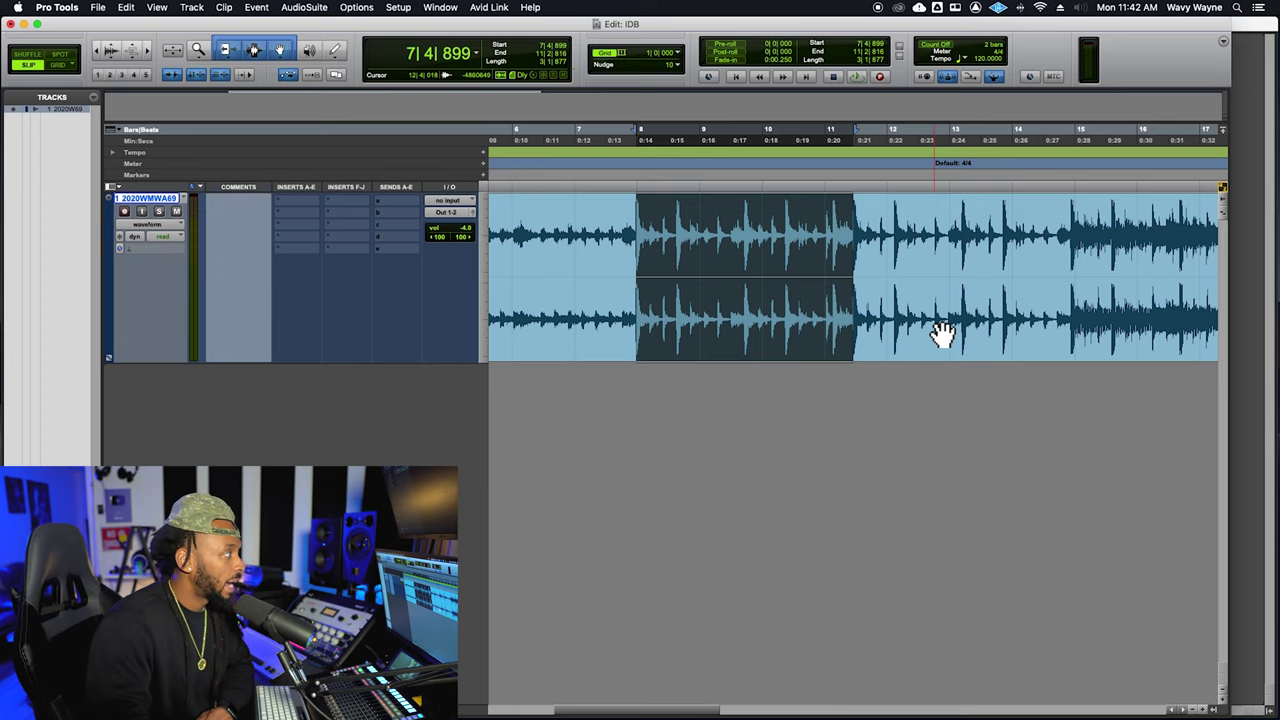
pyautogui.click(357, 7)
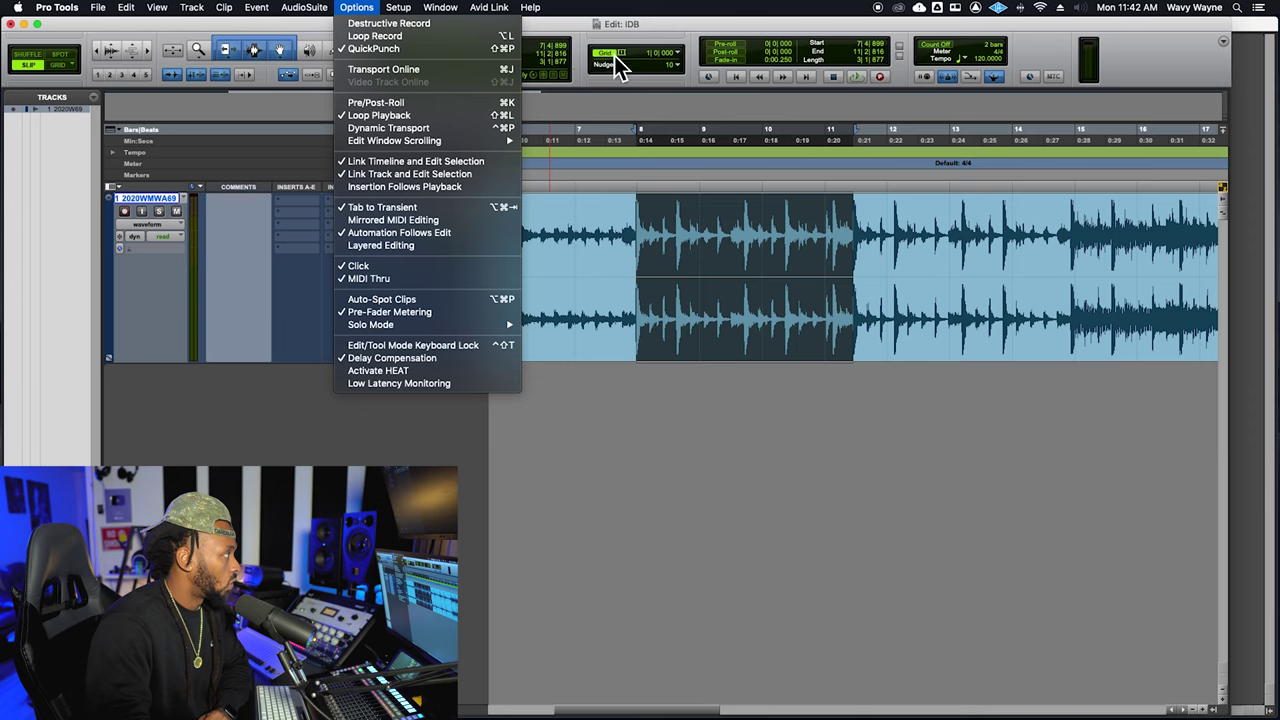
pyautogui.click(693, 29)
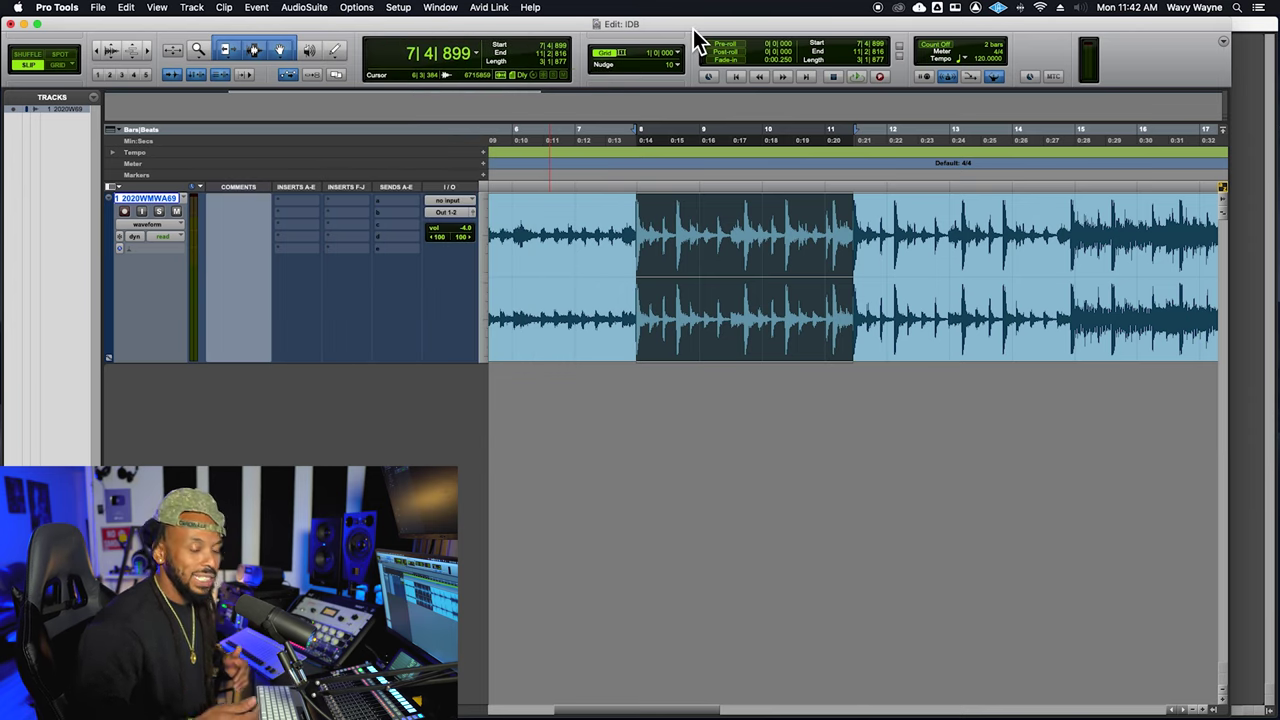
pyautogui.press('space')
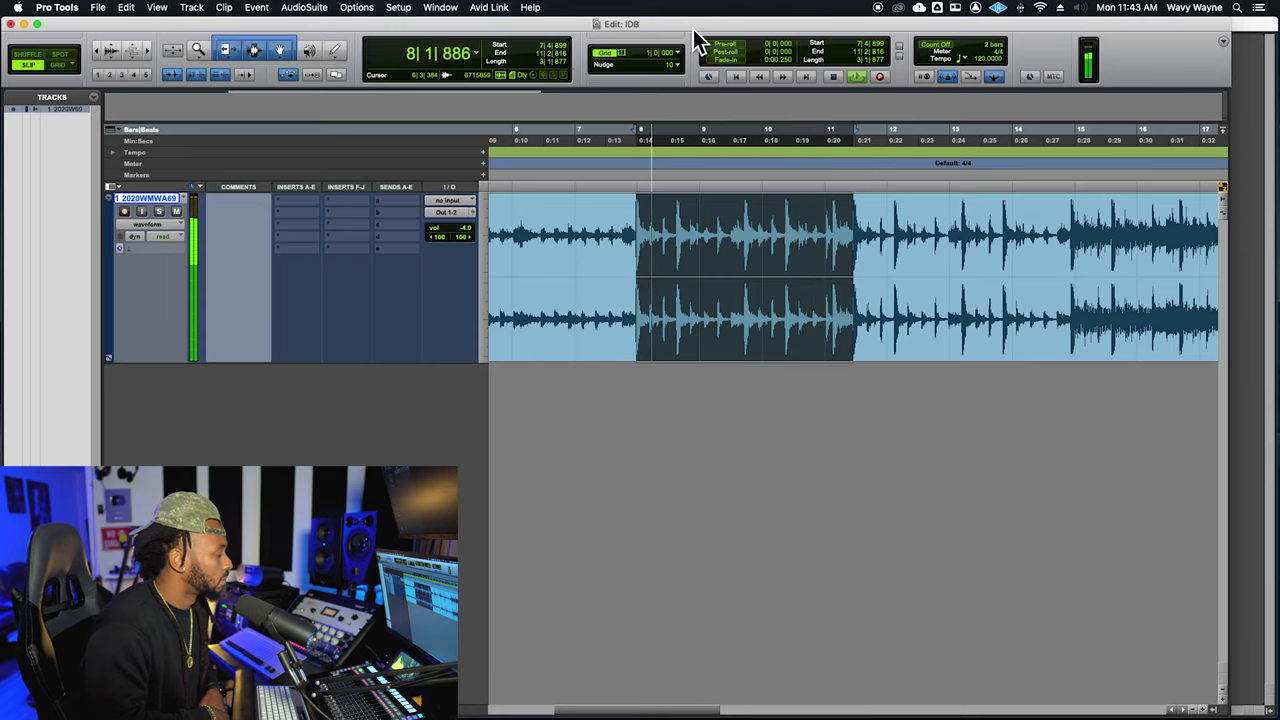
pyautogui.press('space')
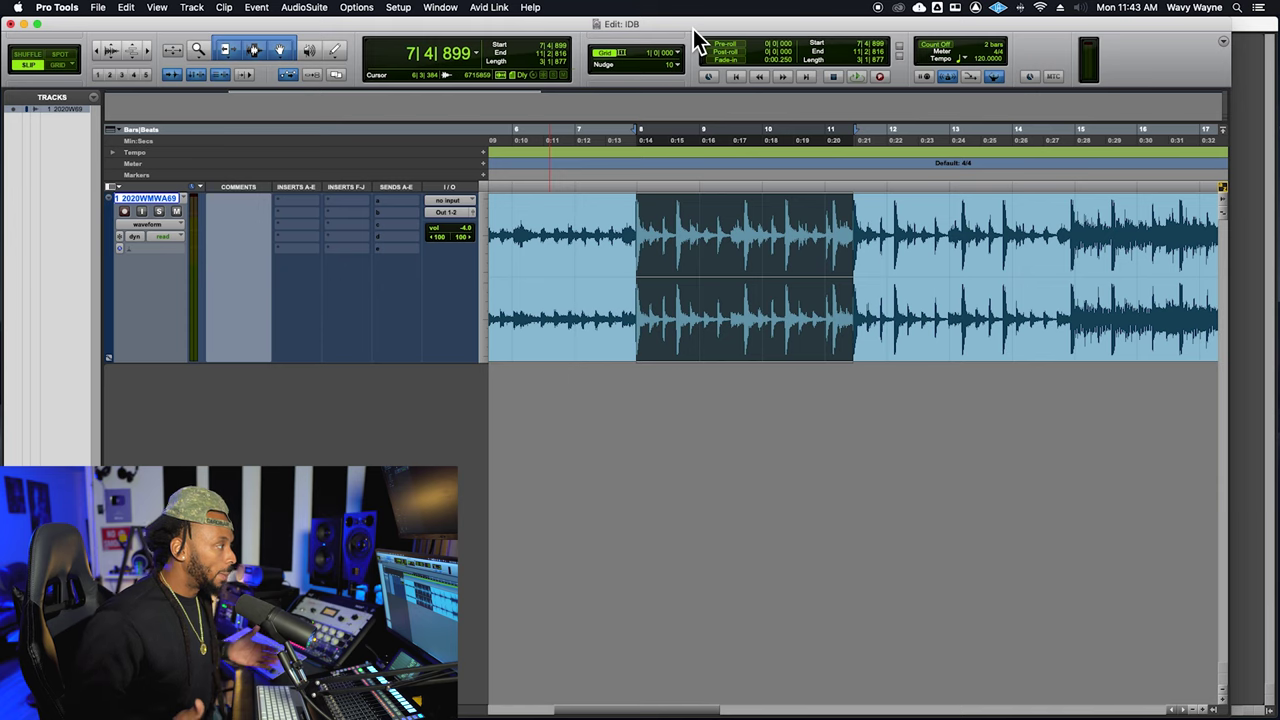
# - View the selected loop within the whole audio clip and in its surrounding bars
pyautogui.press('Left')
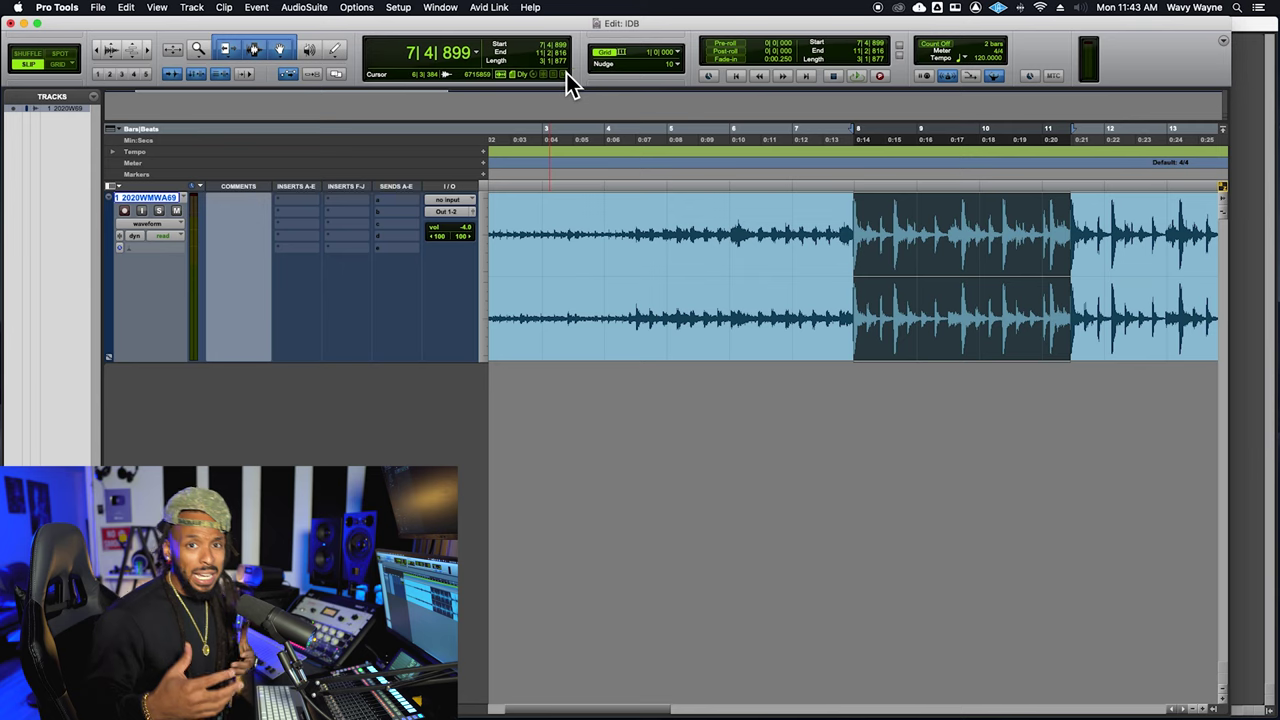
pyautogui.press('super+bracketleft')
pyautogui.press('super+bracketleft')
pyautogui.press('super+bracketleft')
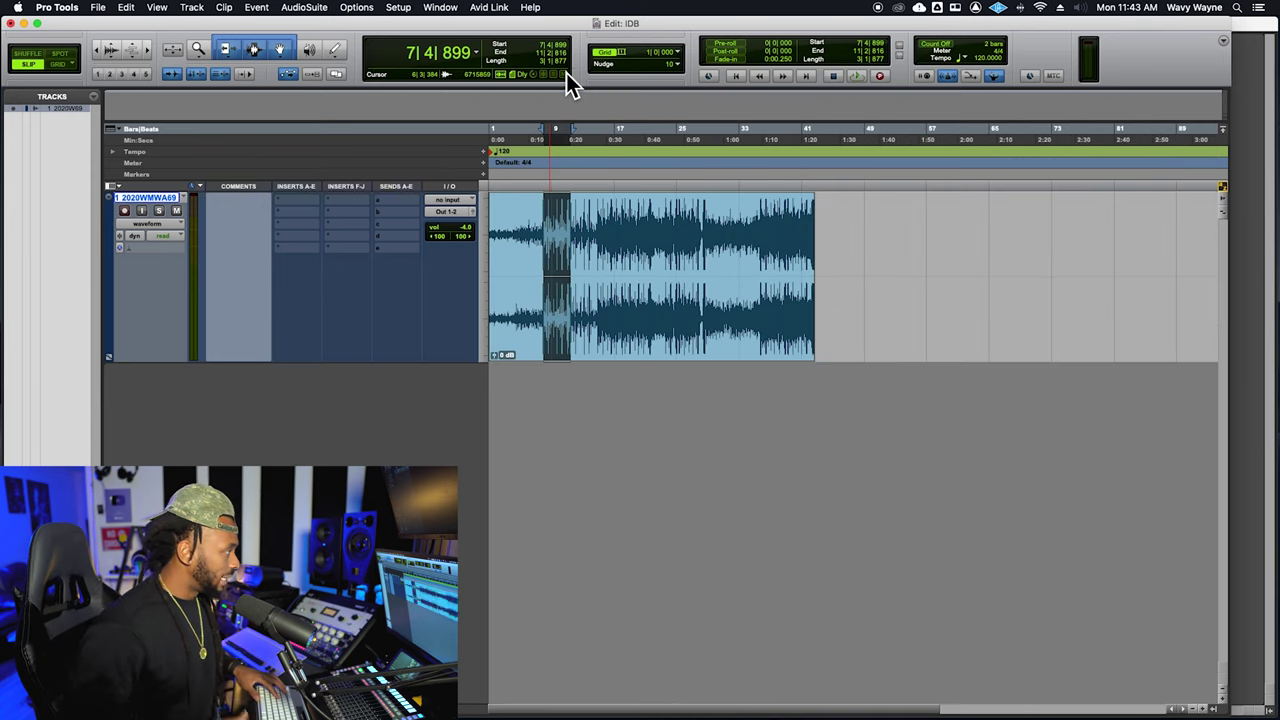
pyautogui.press('super+bracketright')
pyautogui.press('super+bracketright')
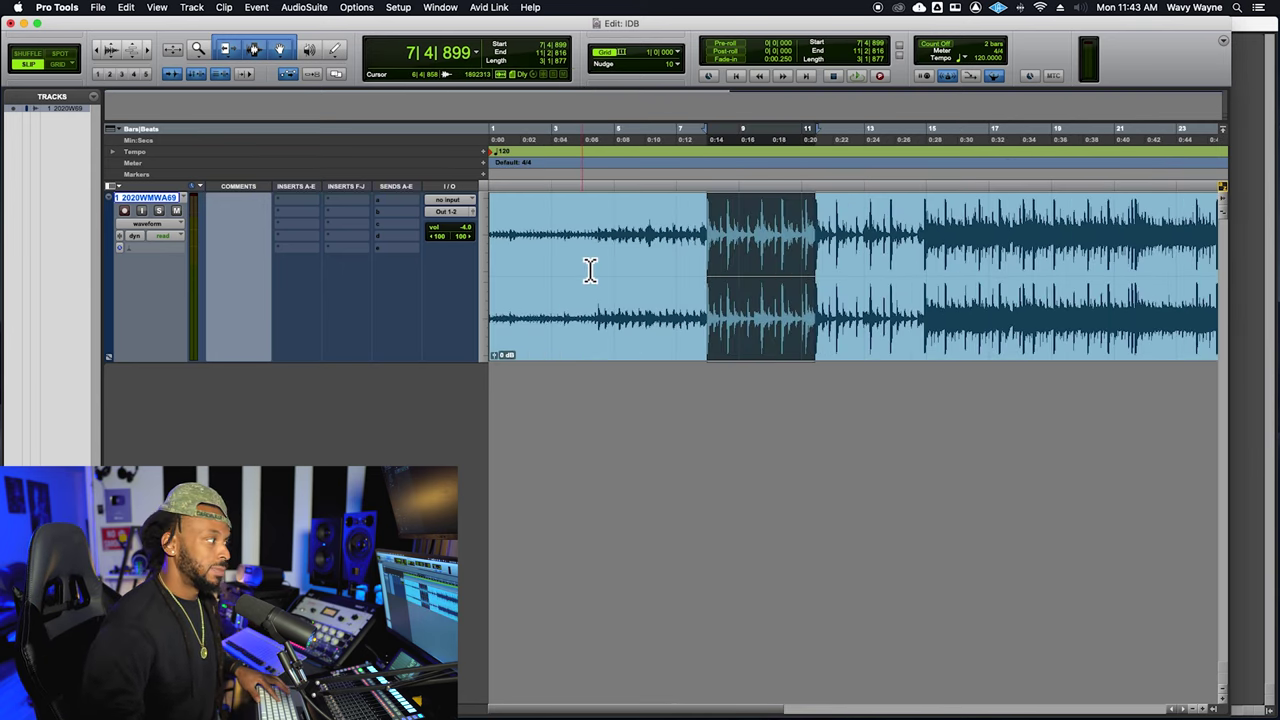
pyautogui.press('super+bracketleft')
pyautogui.press('super+bracketright')
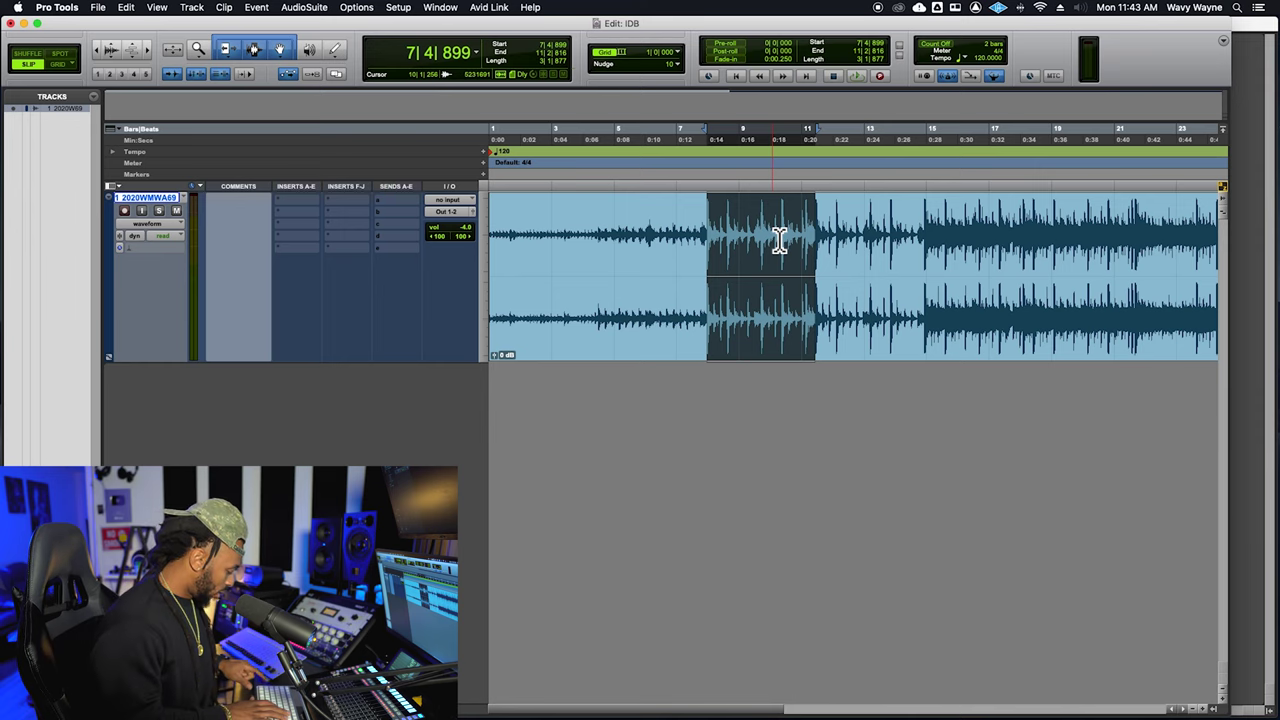
# - Use Identify Beat on the selected loop, with its start at 1|1|000 and its end at 3|1|000 in 4/4
pyautogui.press('super+i')
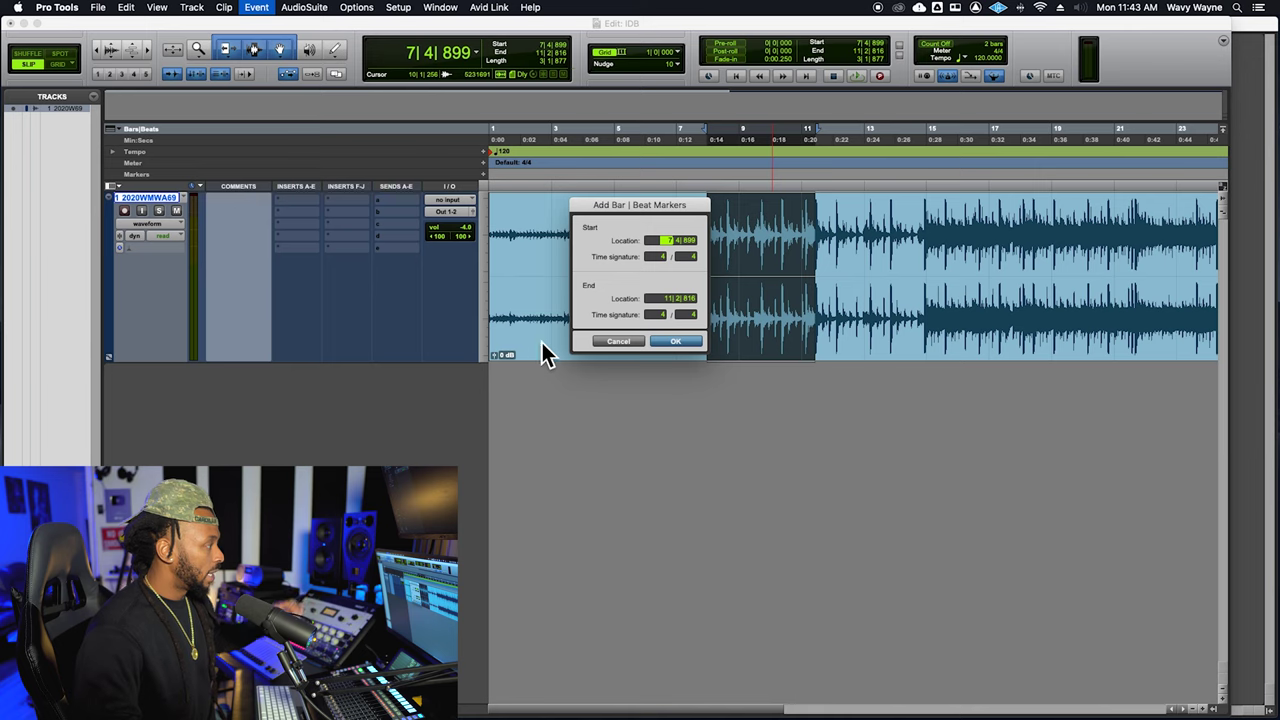
pyautogui.click(617, 343)
pyautogui.click(257, 9)
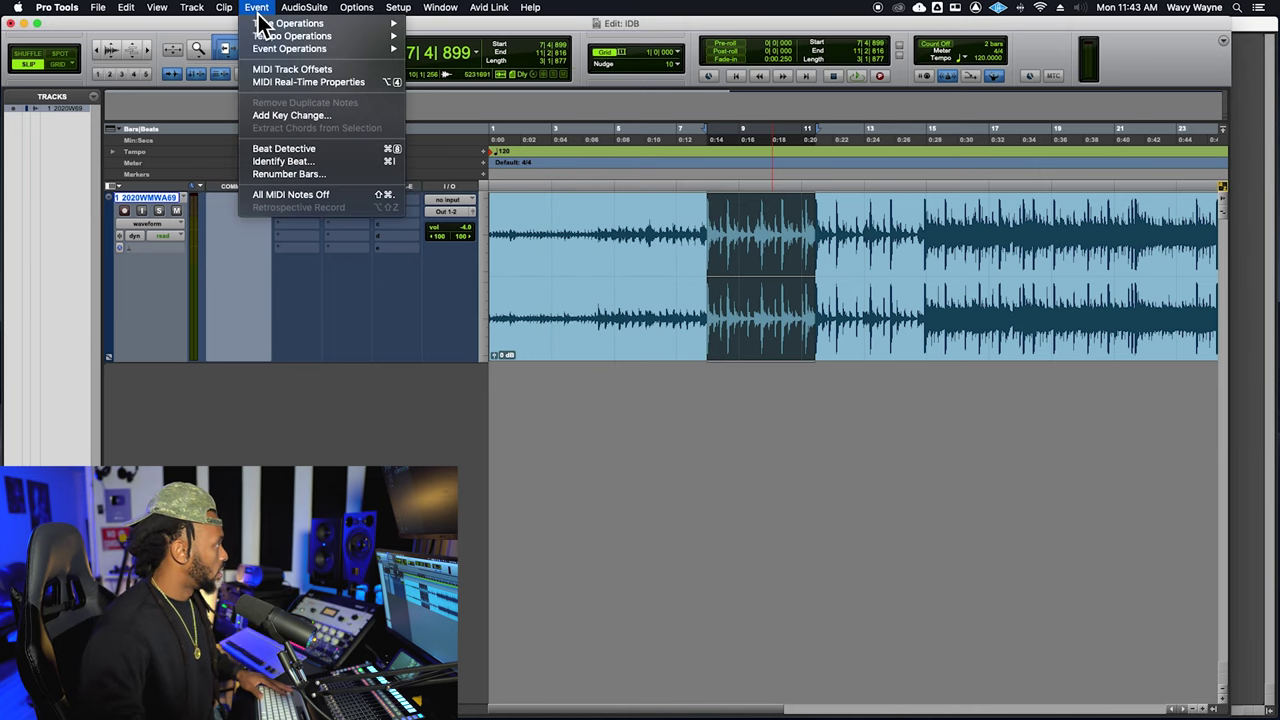
pyautogui.click(318, 162)
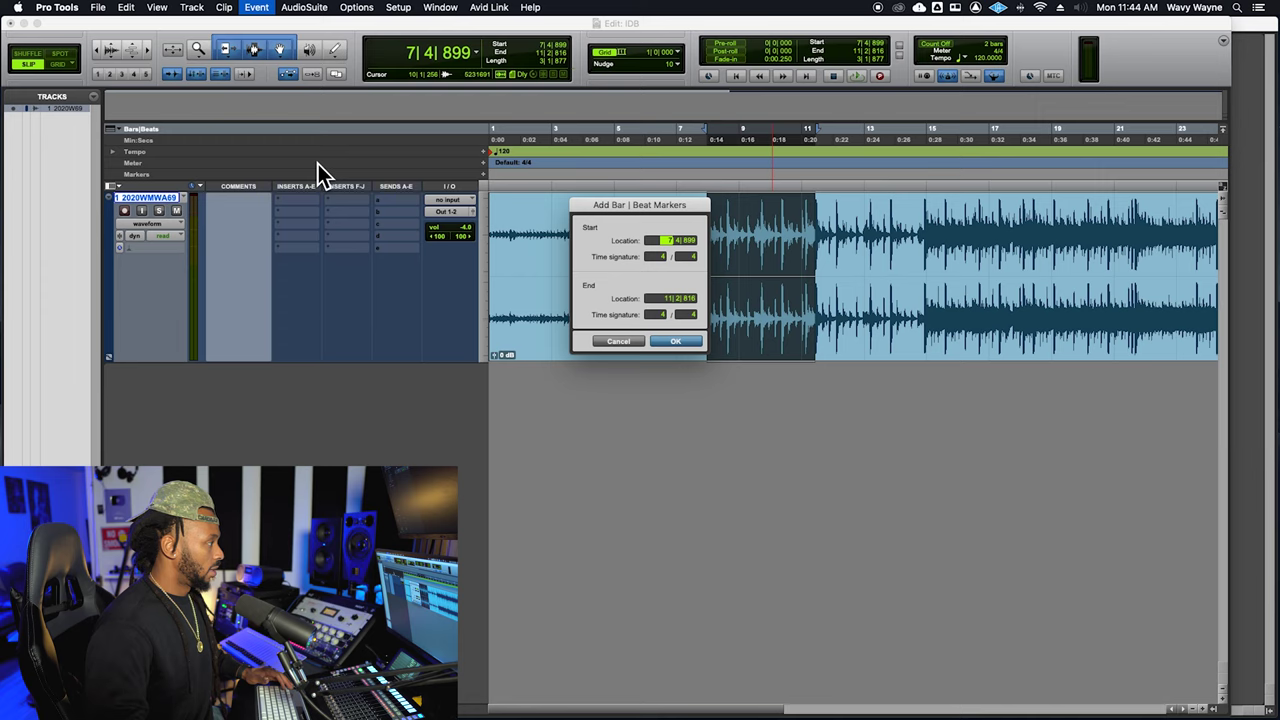
pyautogui.moveTo(614, 211); pyautogui.dragTo(625, 379)
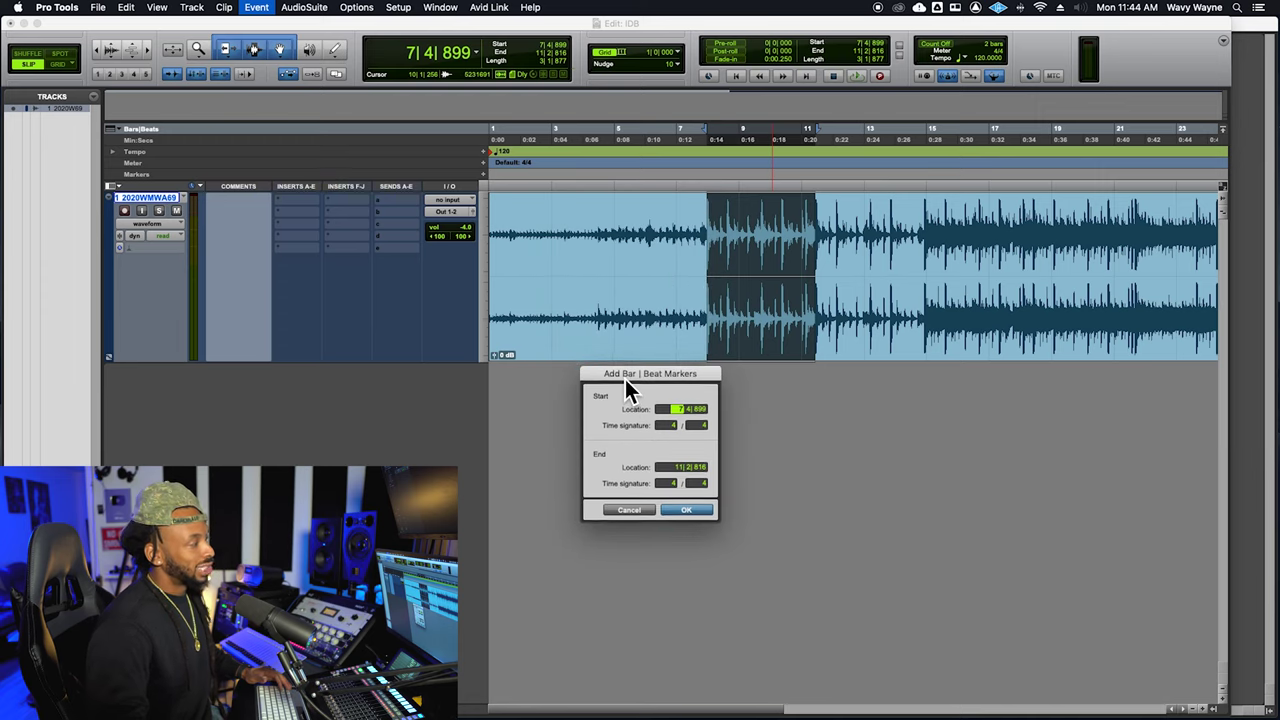
pyautogui.moveTo(626, 379); pyautogui.dragTo(642, 305)
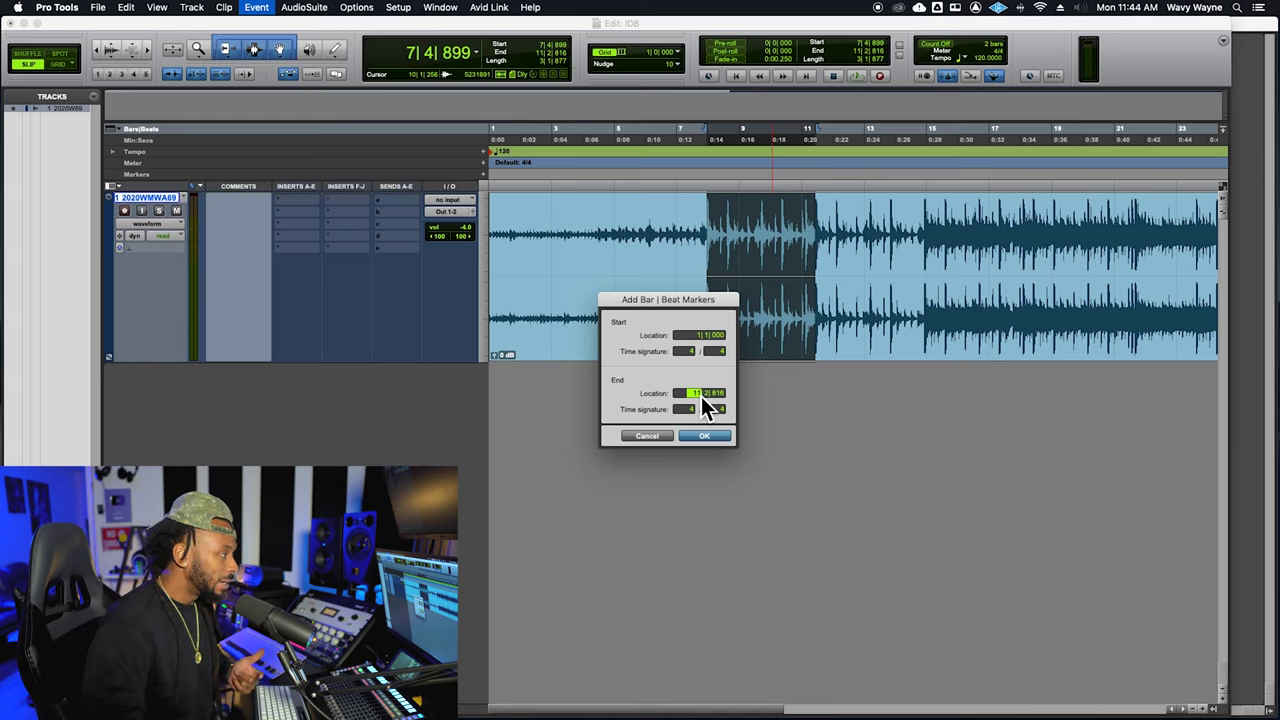
pyautogui.write('3| 1| 000')
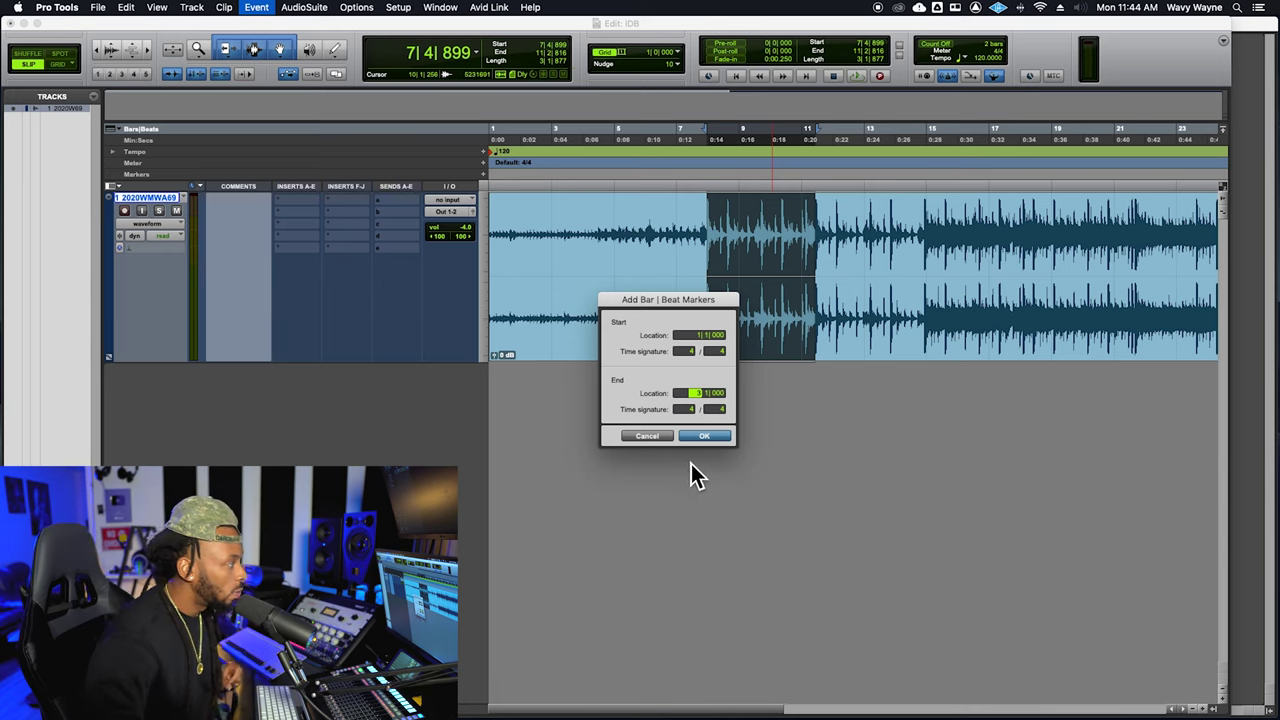
pyautogui.click(712, 438)
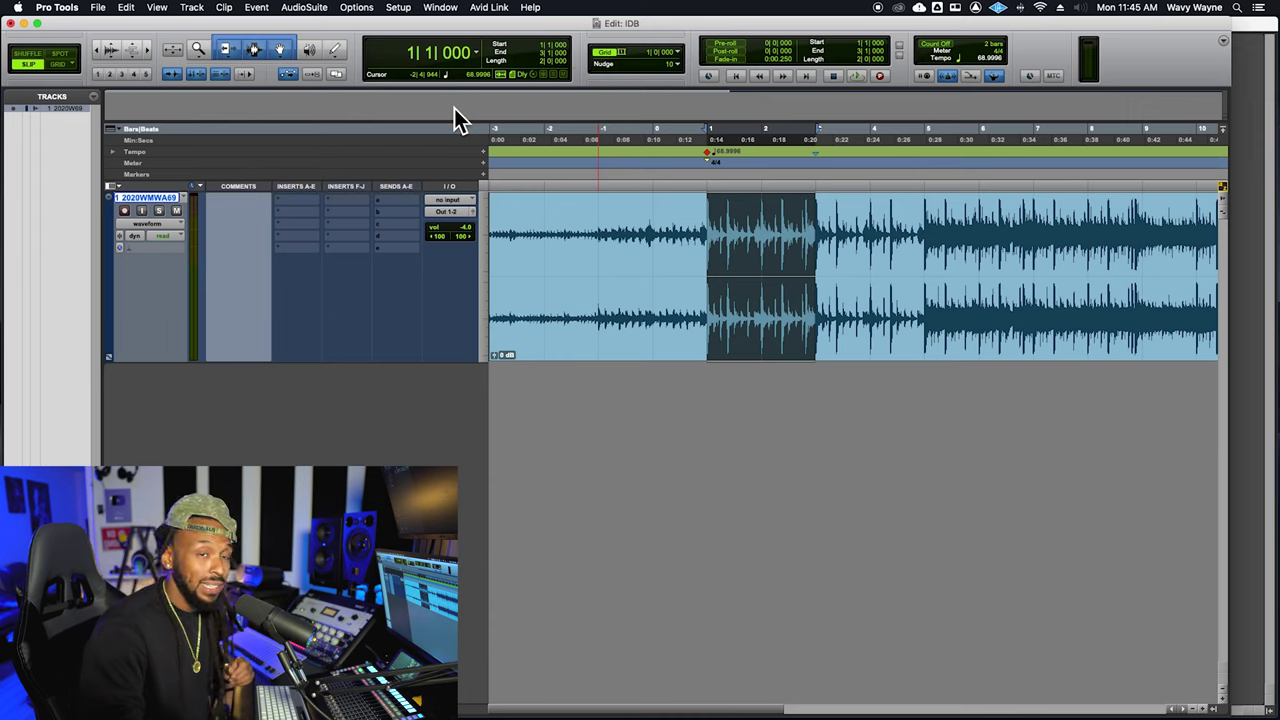
# - Check which rulers are enabled for the timeline
pyautogui.click(166, 7)
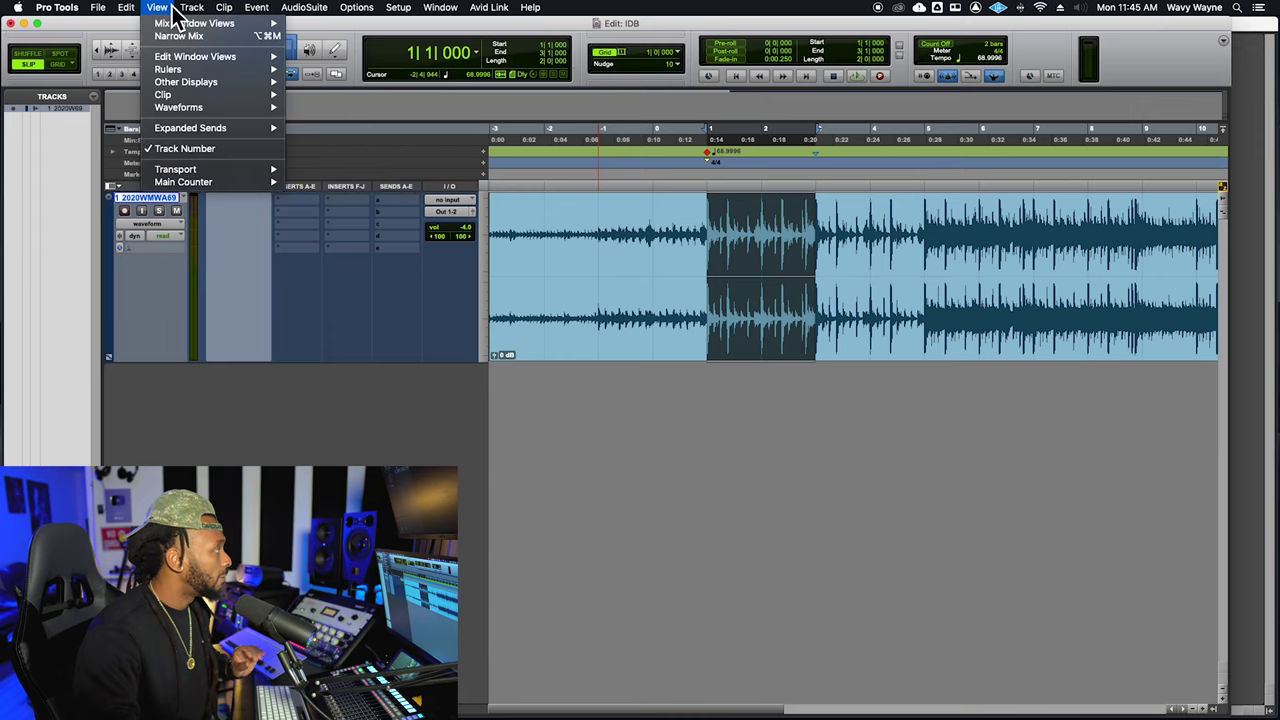
pyautogui.moveTo(198, 72)
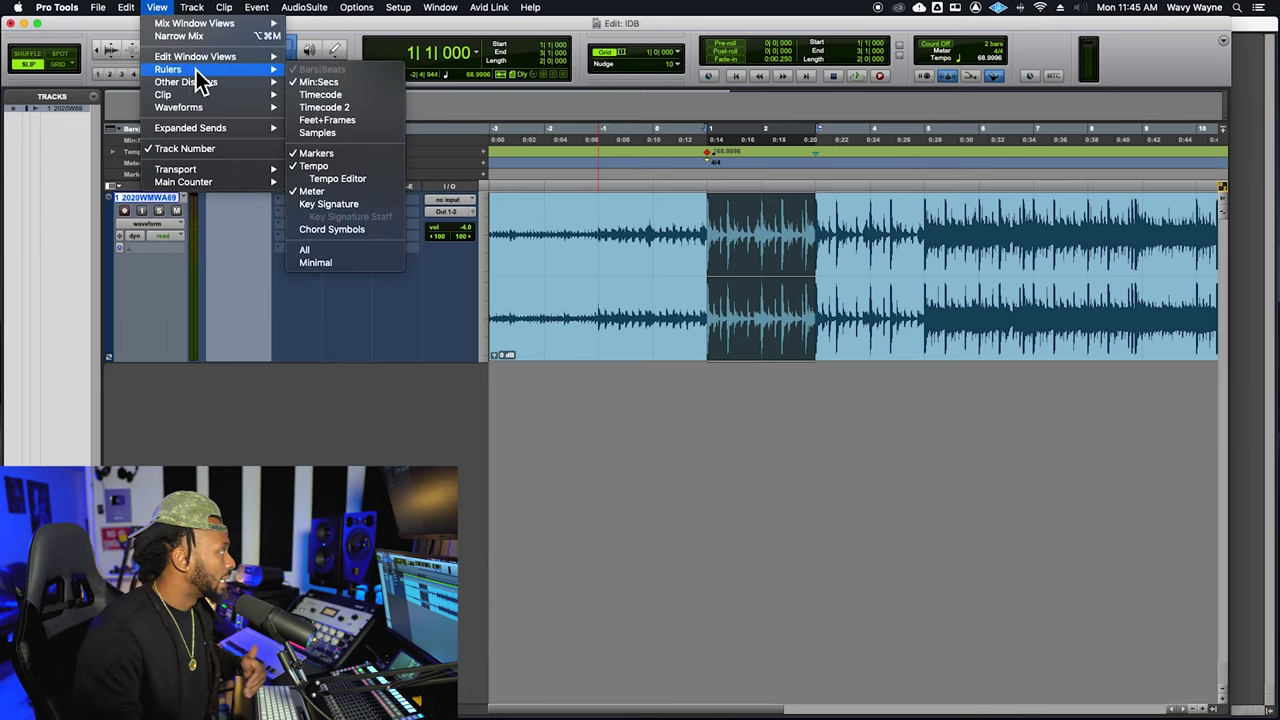
pyautogui.click(704, 44)
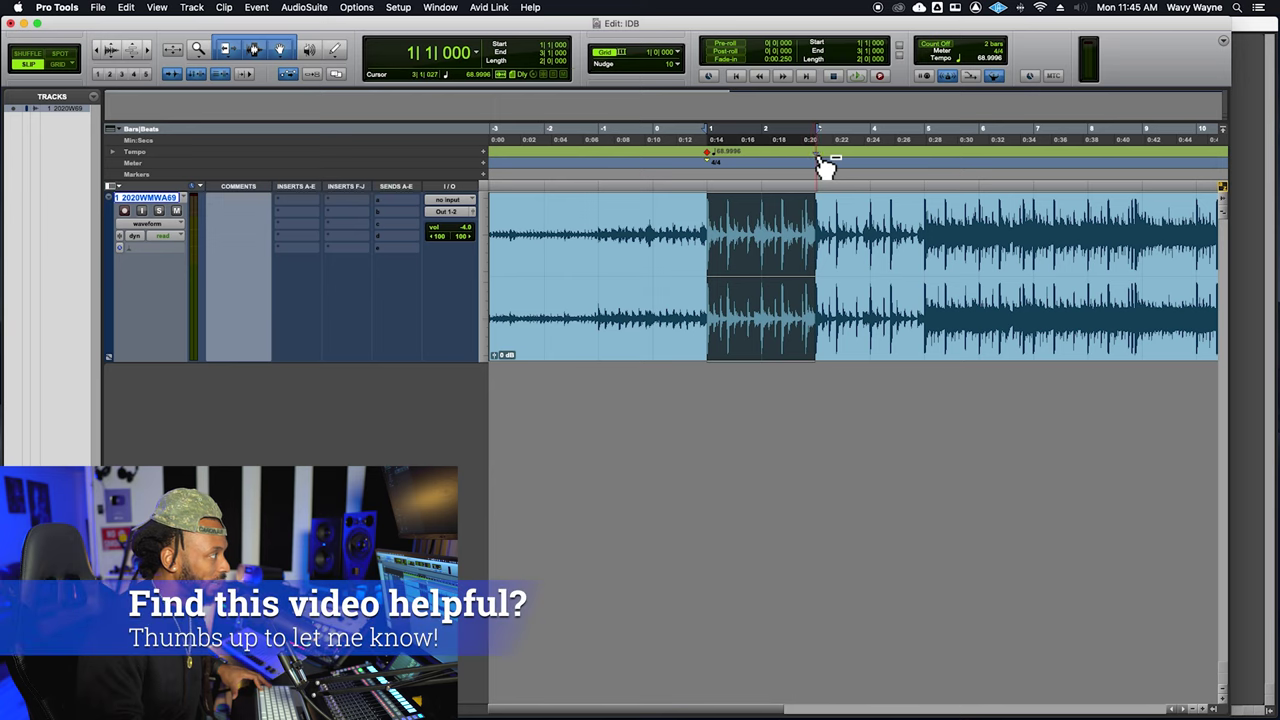
# - Remove the tempo marker at the loop's end and set the tempo marker at bar 1 to 69 BPM
pyautogui.press('super+z')
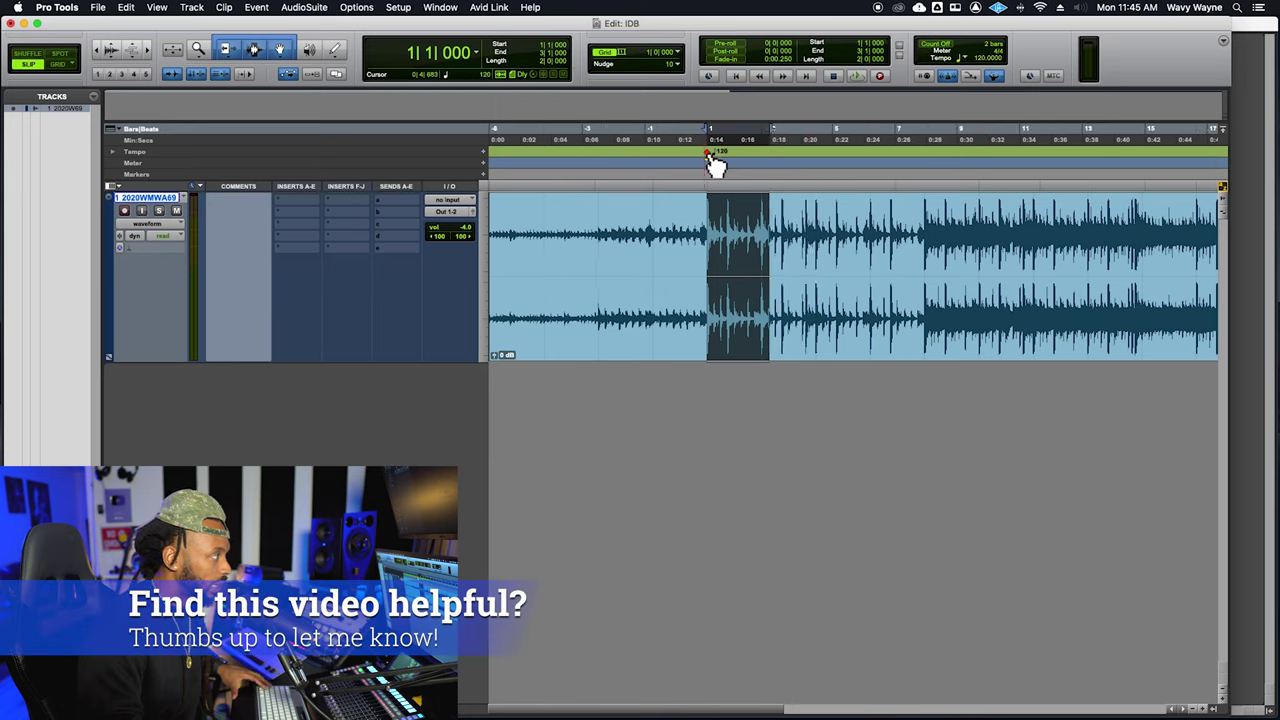
pyautogui.doubleClick(707, 154)
pyautogui.write('69')
pyautogui.press('Return')
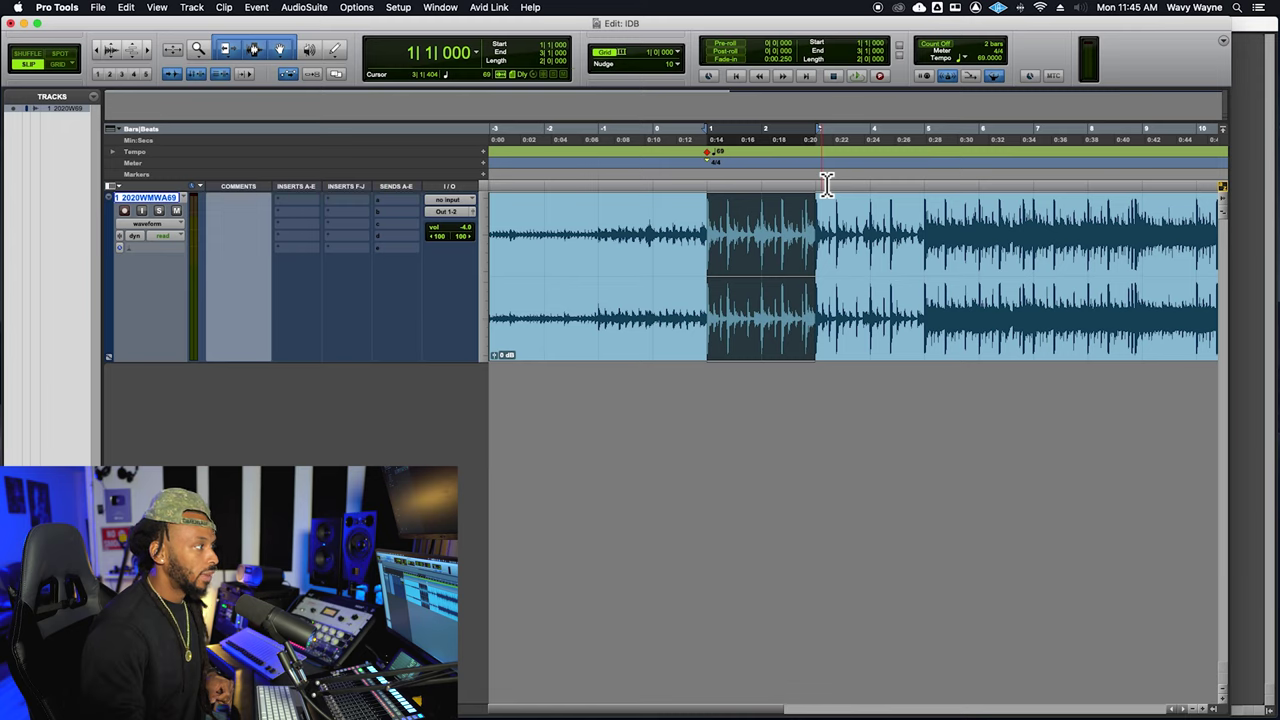
# - Switch to Grid mode and select the audio from 17|1|000 to 19|1|000
pyautogui.click(60, 66)
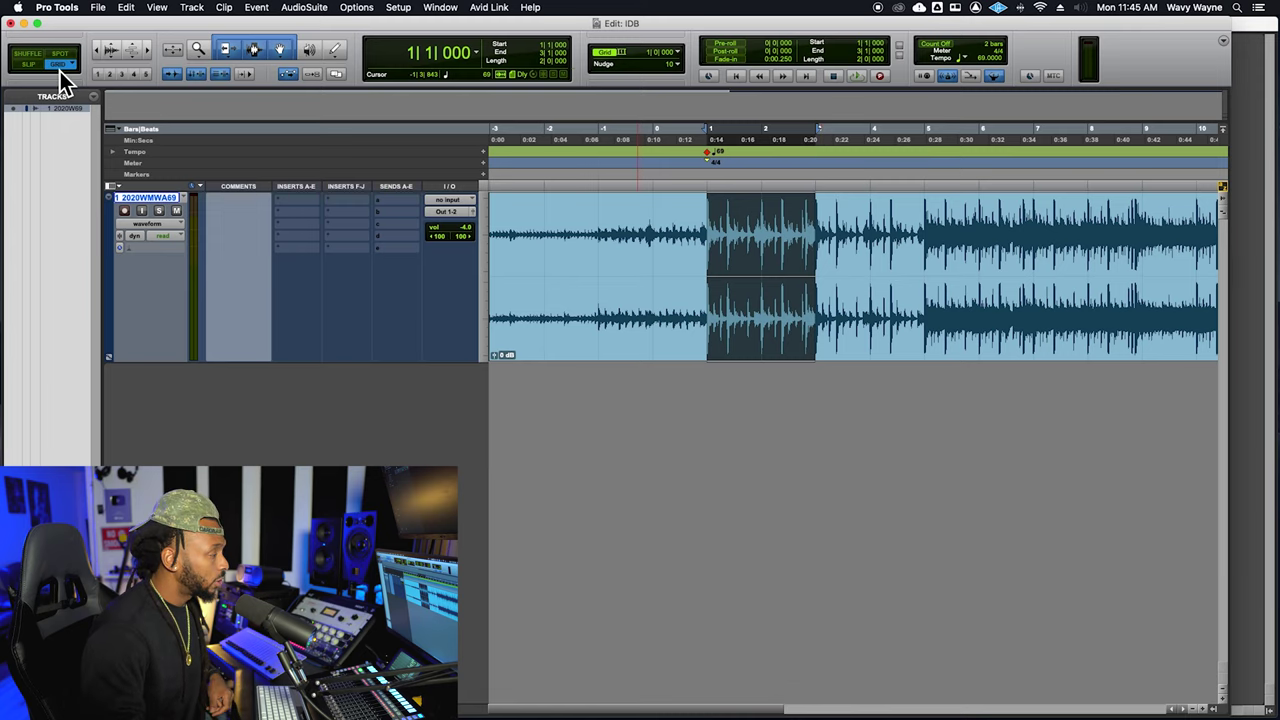
pyautogui.press('super+bracketleft')
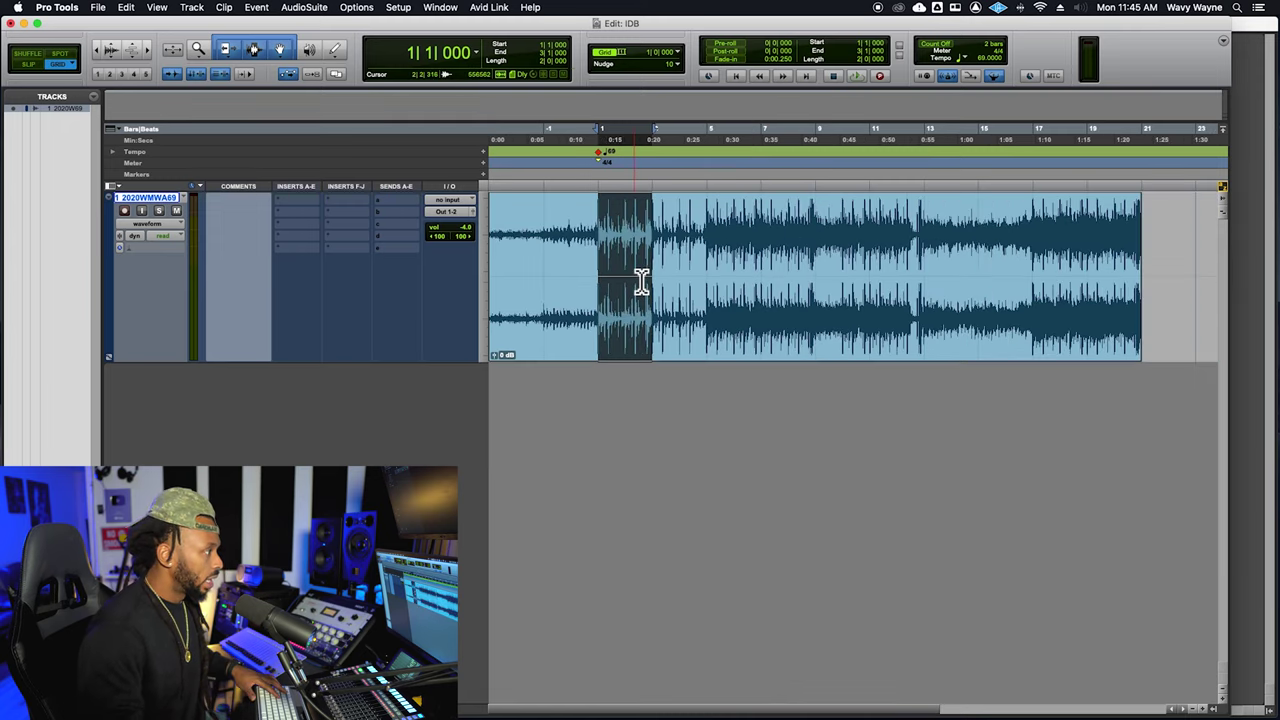
pyautogui.click(1035, 249)
pyautogui.press('super+bracketright')
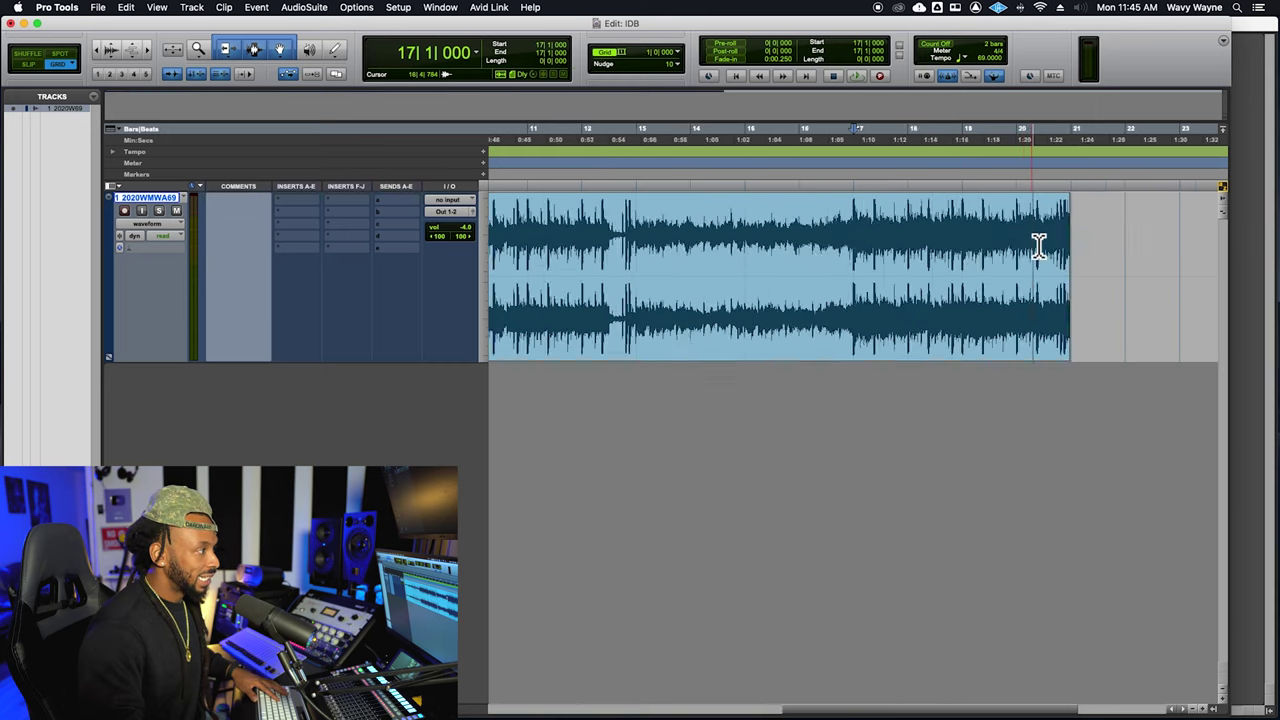
pyautogui.moveTo(860, 246); pyautogui.dragTo(1044, 245)
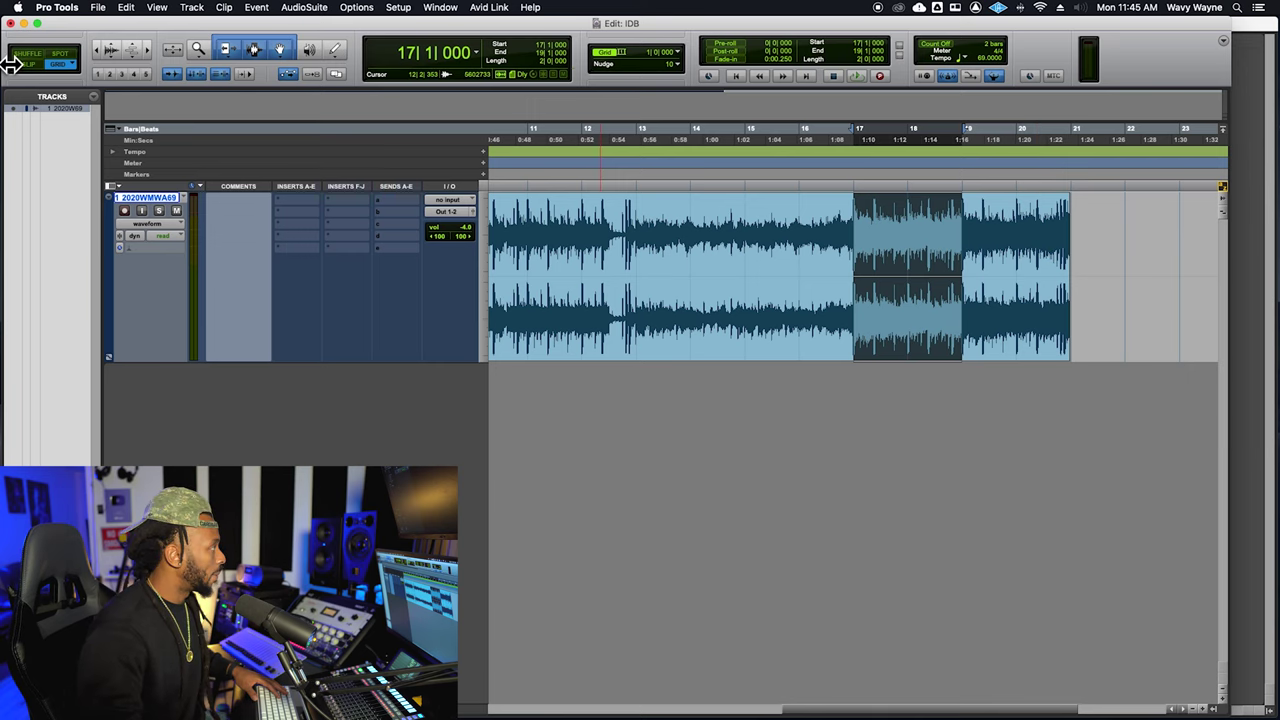
# - Set the grid value to 1 bar and select the audio from 17|1|000 to 19|1|000
pyautogui.click(640, 56)
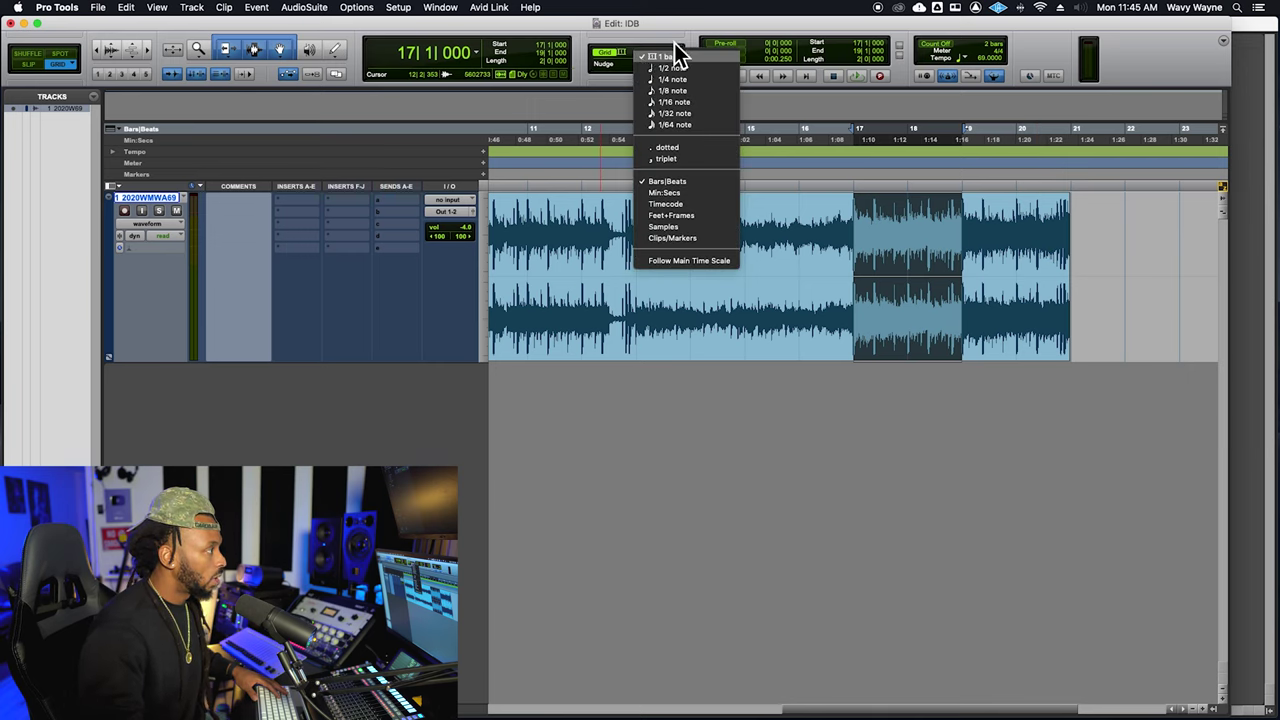
pyautogui.click(674, 56)
pyautogui.moveTo(852, 222); pyautogui.dragTo(951, 229)
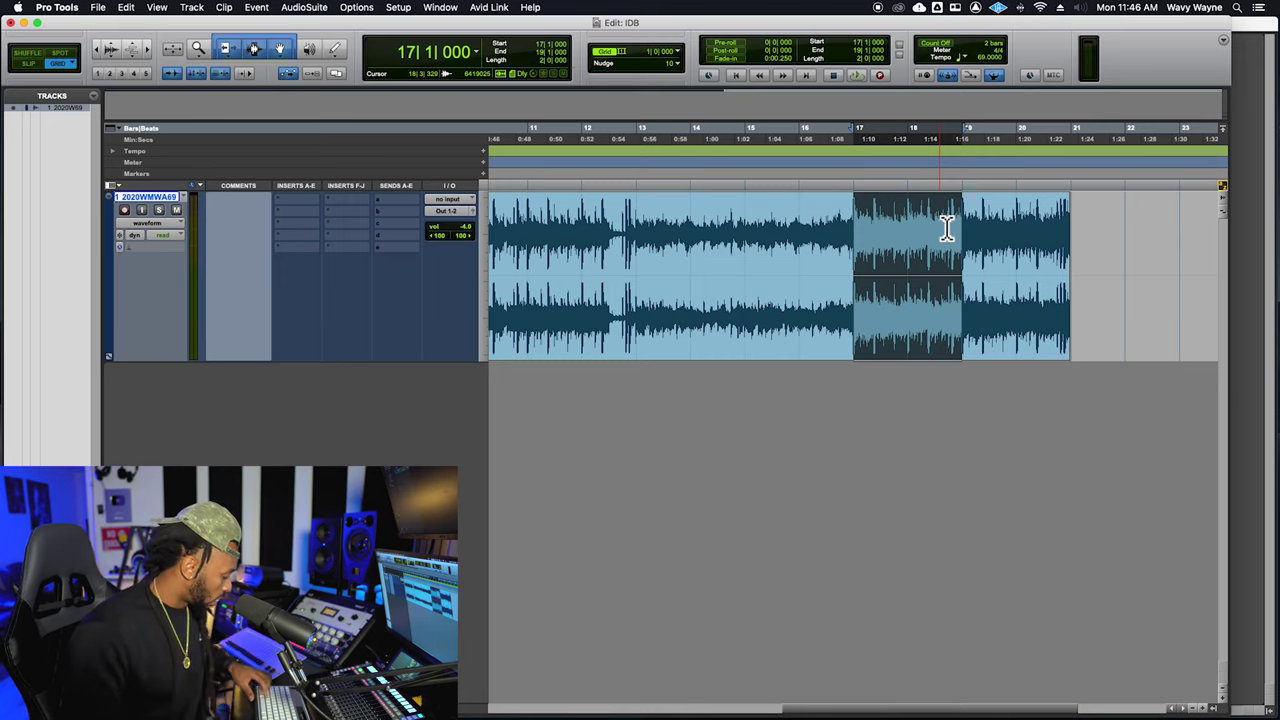
# - Examine the waveform at sample level where the selection starts on bar 17
pyautogui.press('t')
pyautogui.press('t')
pyautogui.press('t')
pyautogui.press('t')
pyautogui.press('t')
pyautogui.press('t')
pyautogui.press('t')
pyautogui.press('t')
pyautogui.press('t')
pyautogui.press('t')
pyautogui.press('t')
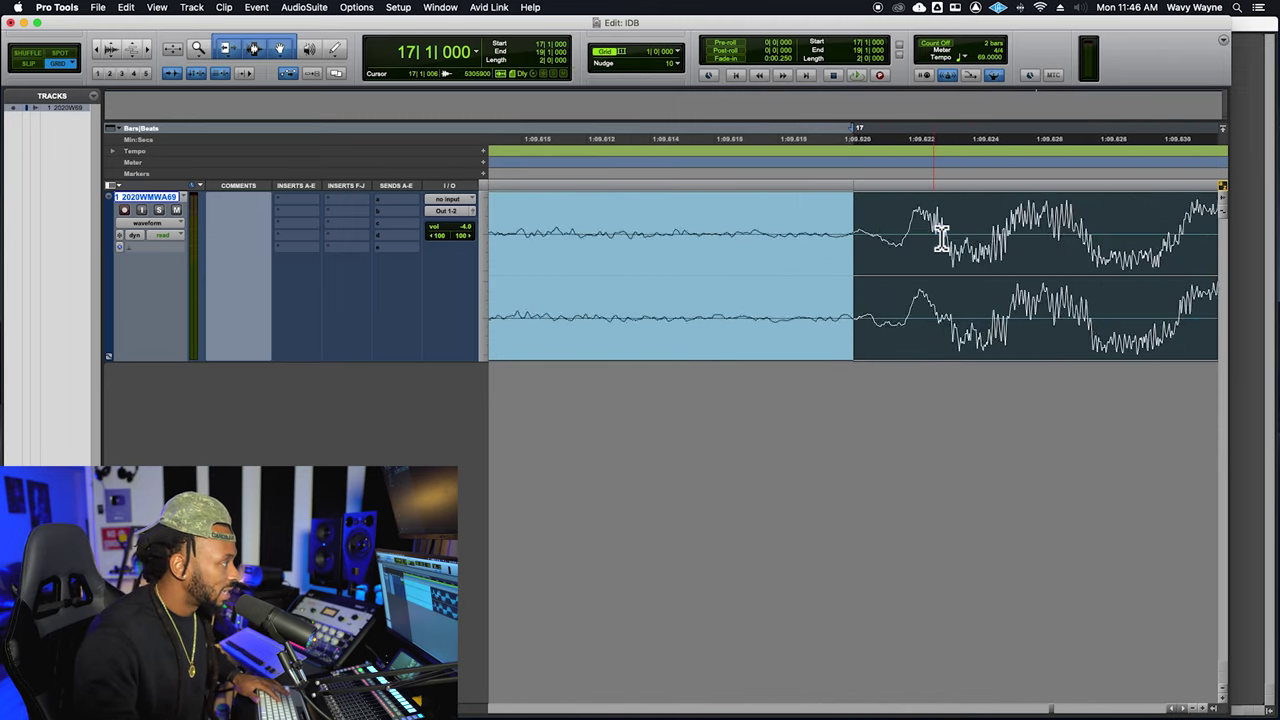
pyautogui.press('t')
pyautogui.press('t')
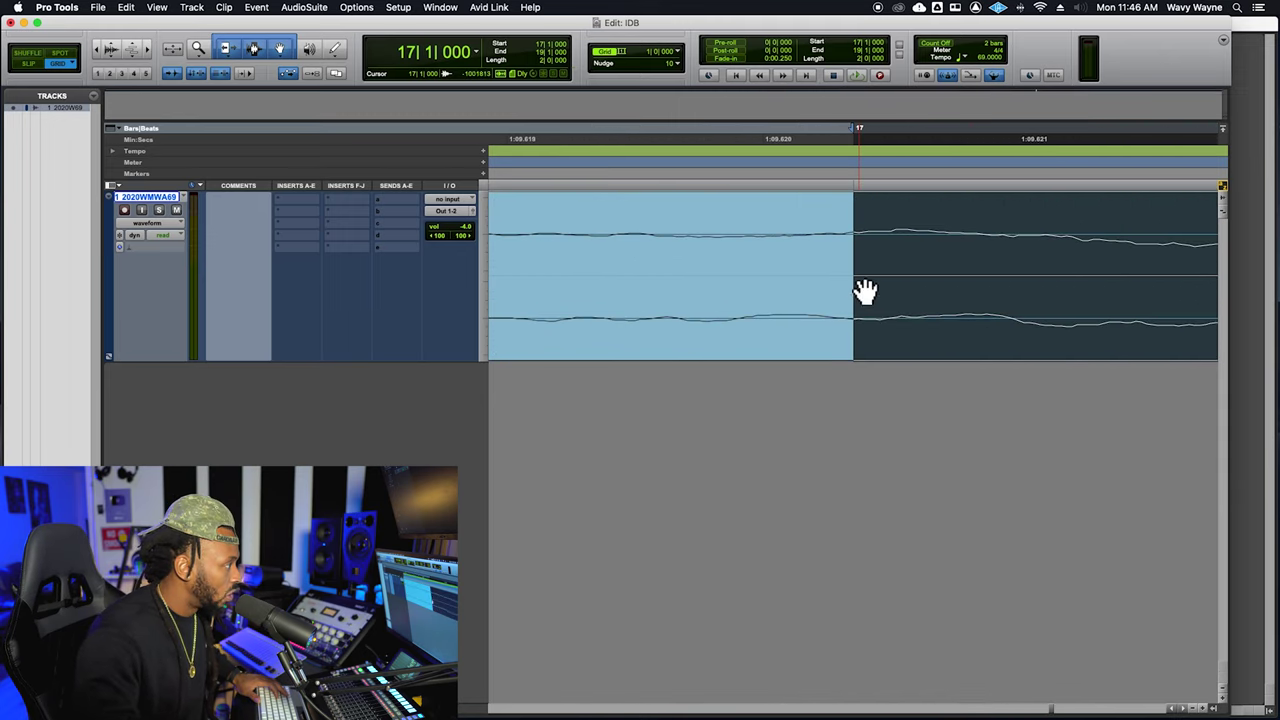
# - Examine the waveform where the selection ends on bar 19
pyautogui.press('r')
pyautogui.press('r')
pyautogui.press('Right')
pyautogui.press('r')
pyautogui.press('r')
pyautogui.press('r')
pyautogui.press('r')
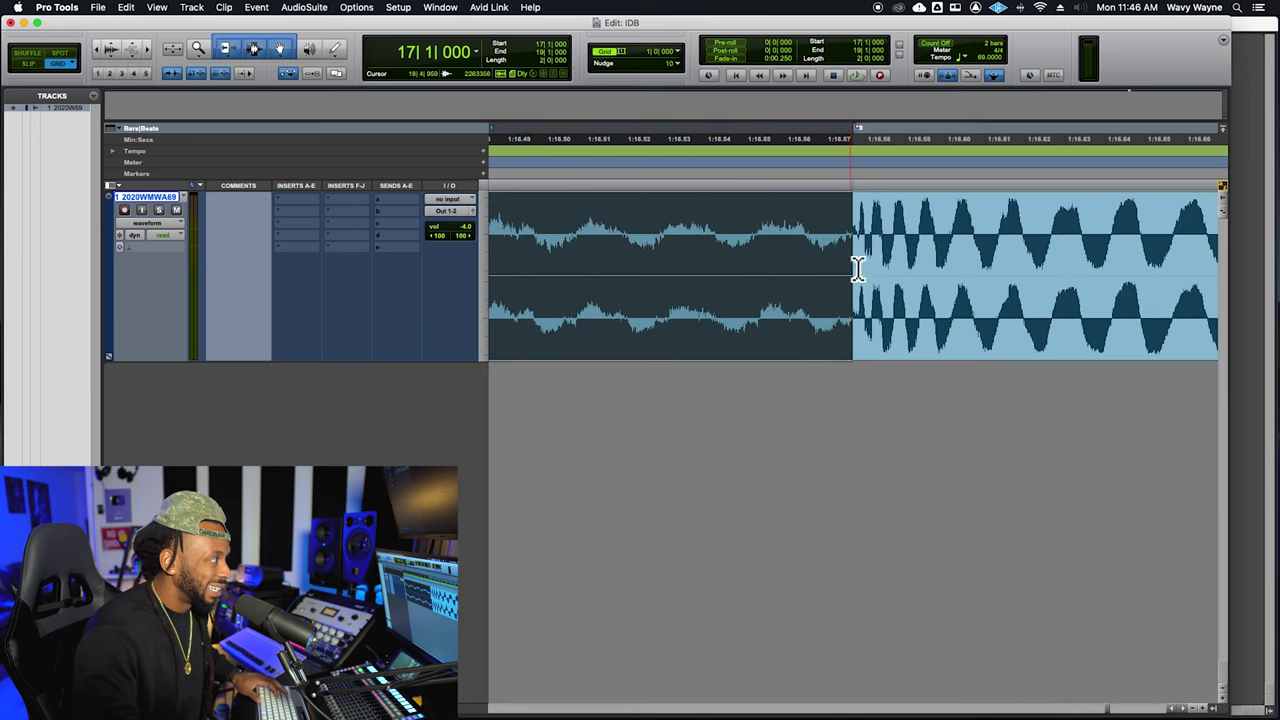
pyautogui.press('r')
pyautogui.press('r')
pyautogui.press('r')
pyautogui.press('r')
pyautogui.press('r')
pyautogui.press('r')
pyautogui.press('r')
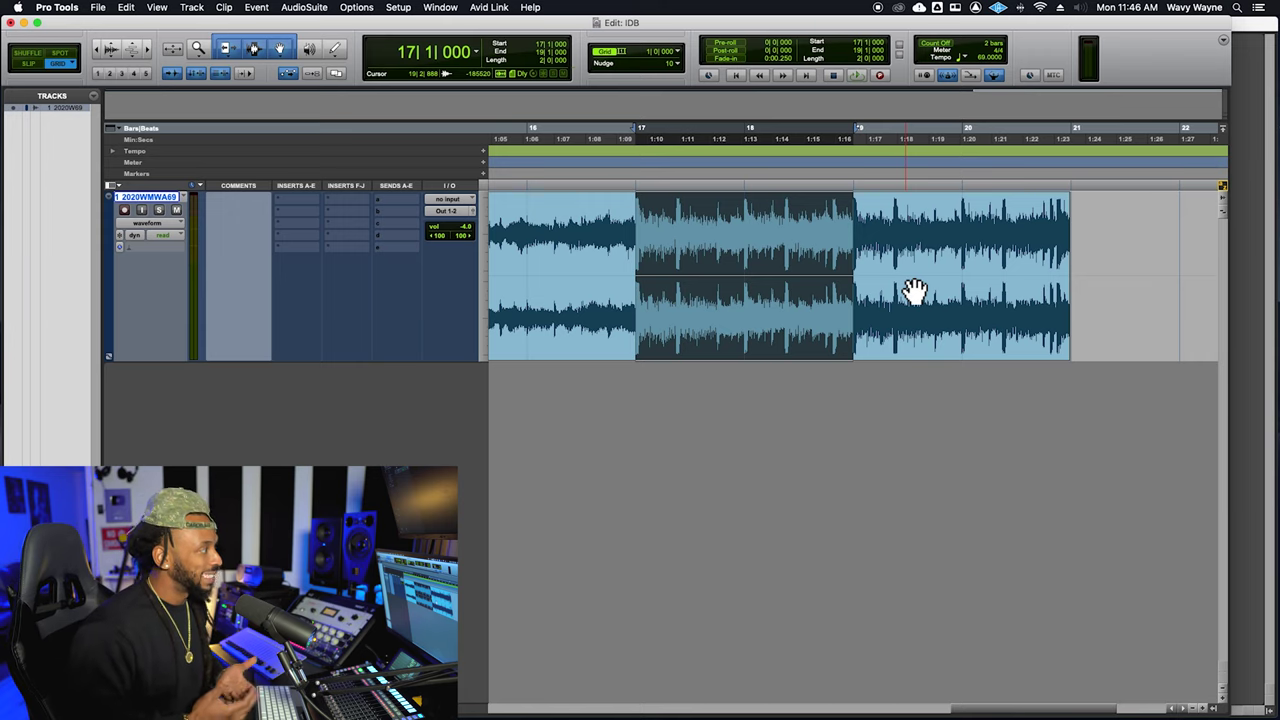
# - Play back the selected two-bar loop from bar 17 to check how it sounds
pyautogui.press('space')
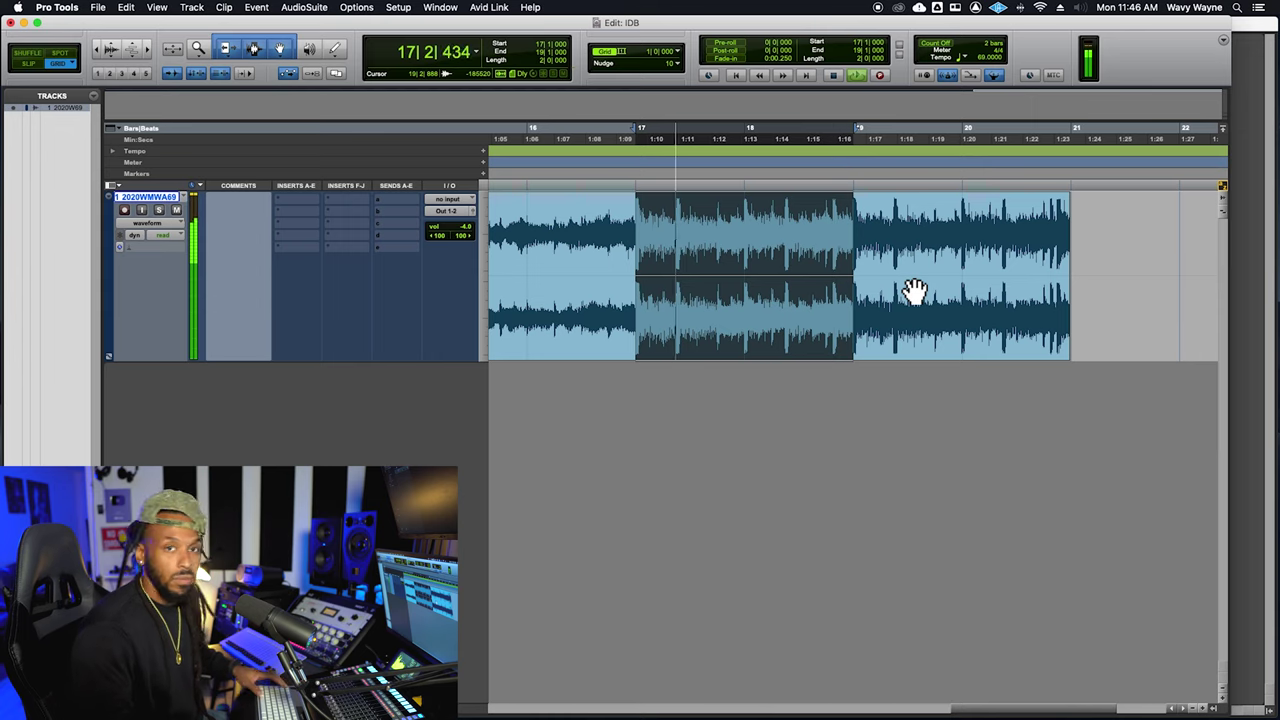
pyautogui.press('space')
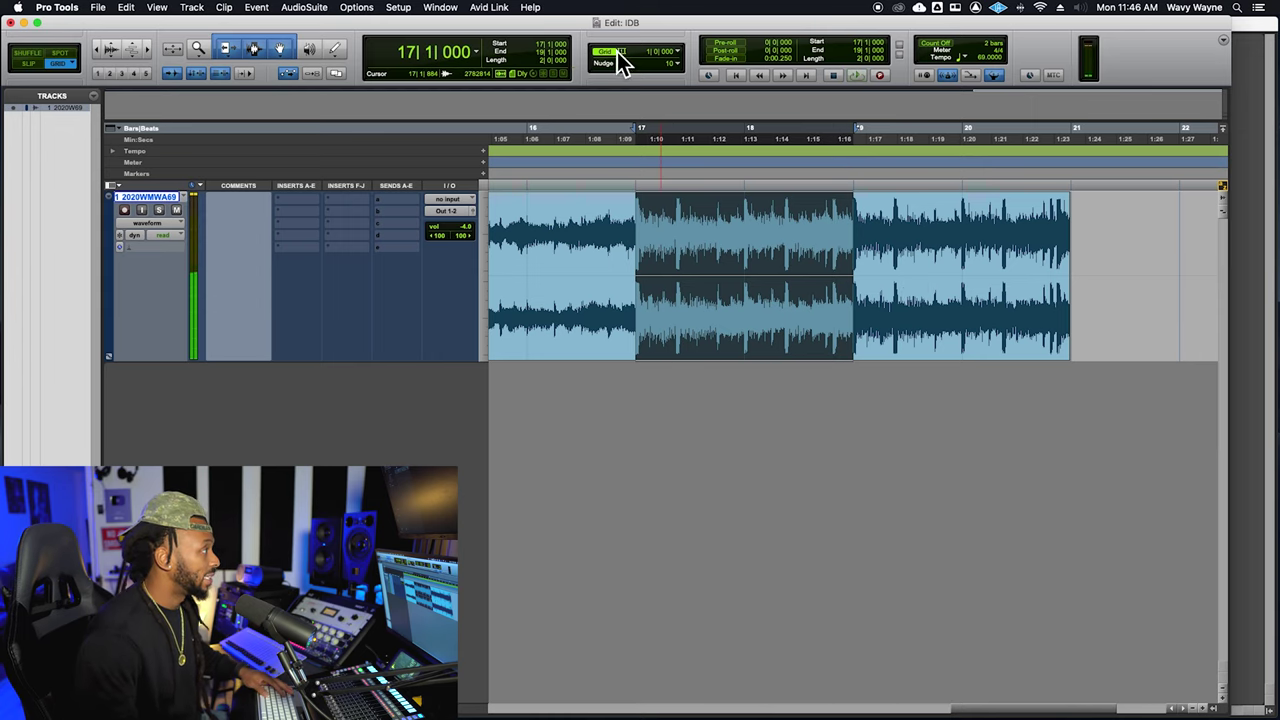
# - Undo the tempo edits and Identify Beat so the session is back at its original tempo and bar numbering
pyautogui.press('super+bracketleft')
pyautogui.press('super+bracketleft')
pyautogui.press('super+bracketleft')
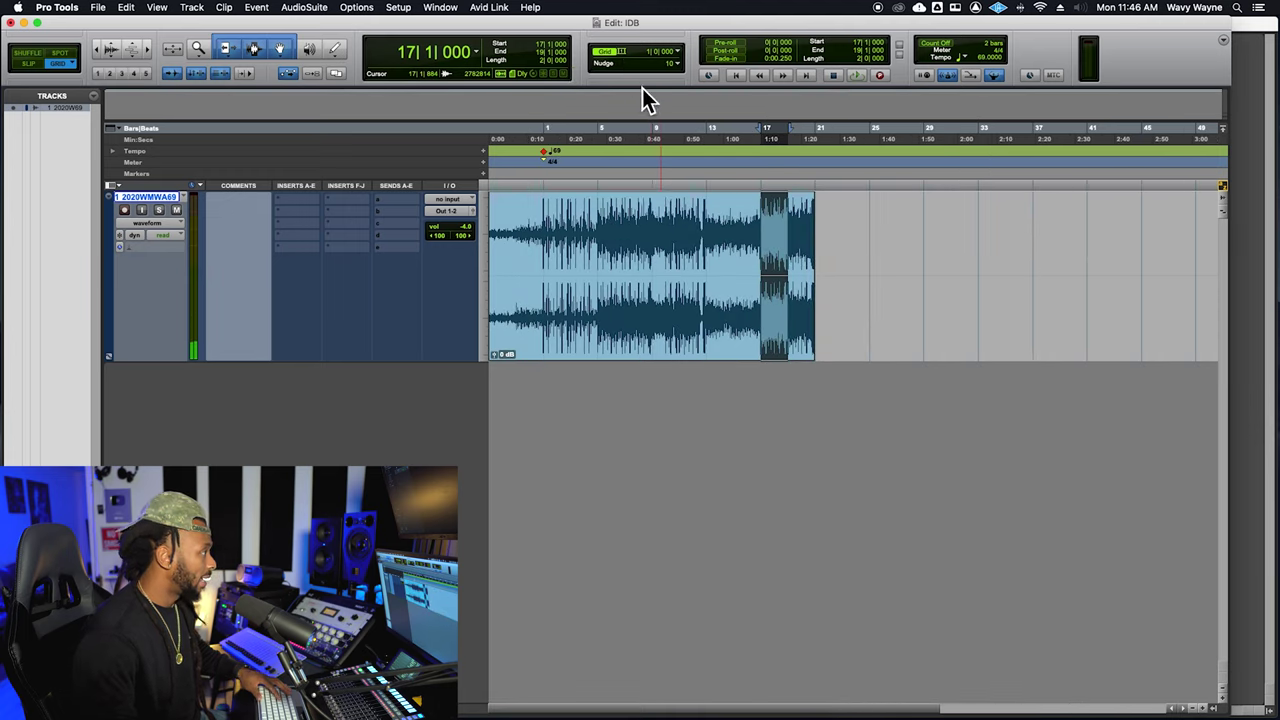
pyautogui.click(643, 236)
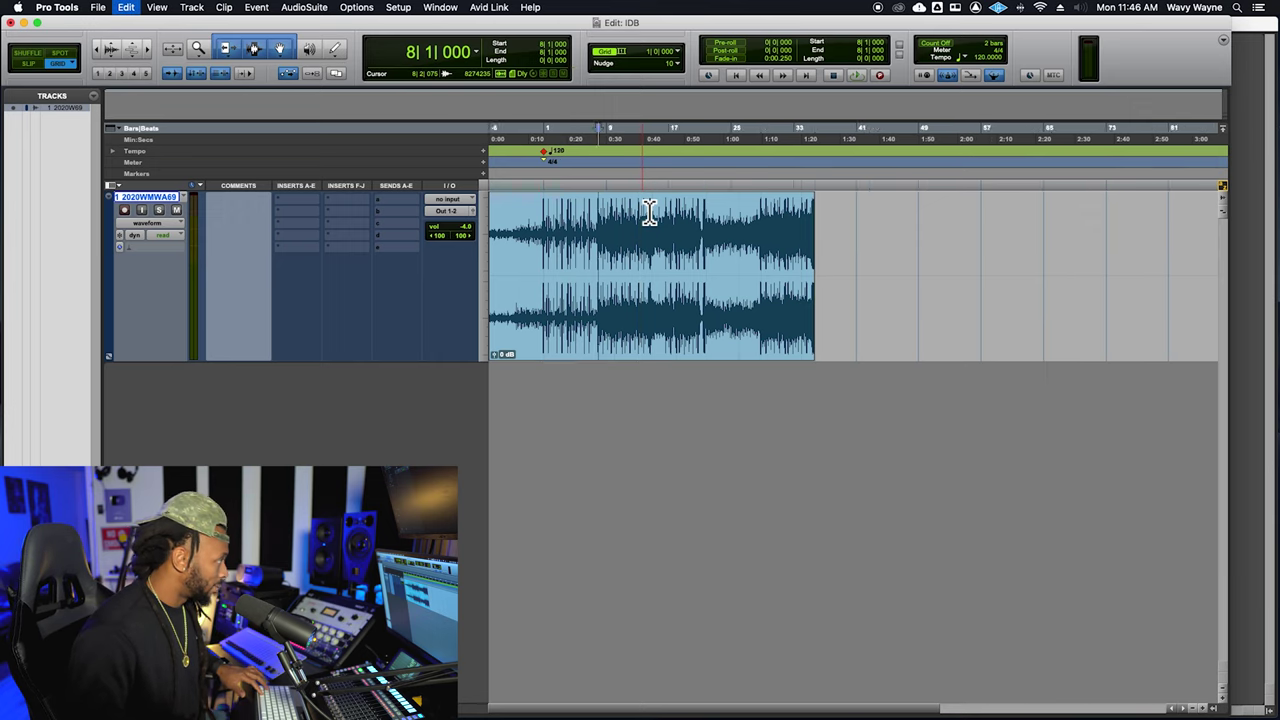
pyautogui.press('super+z')
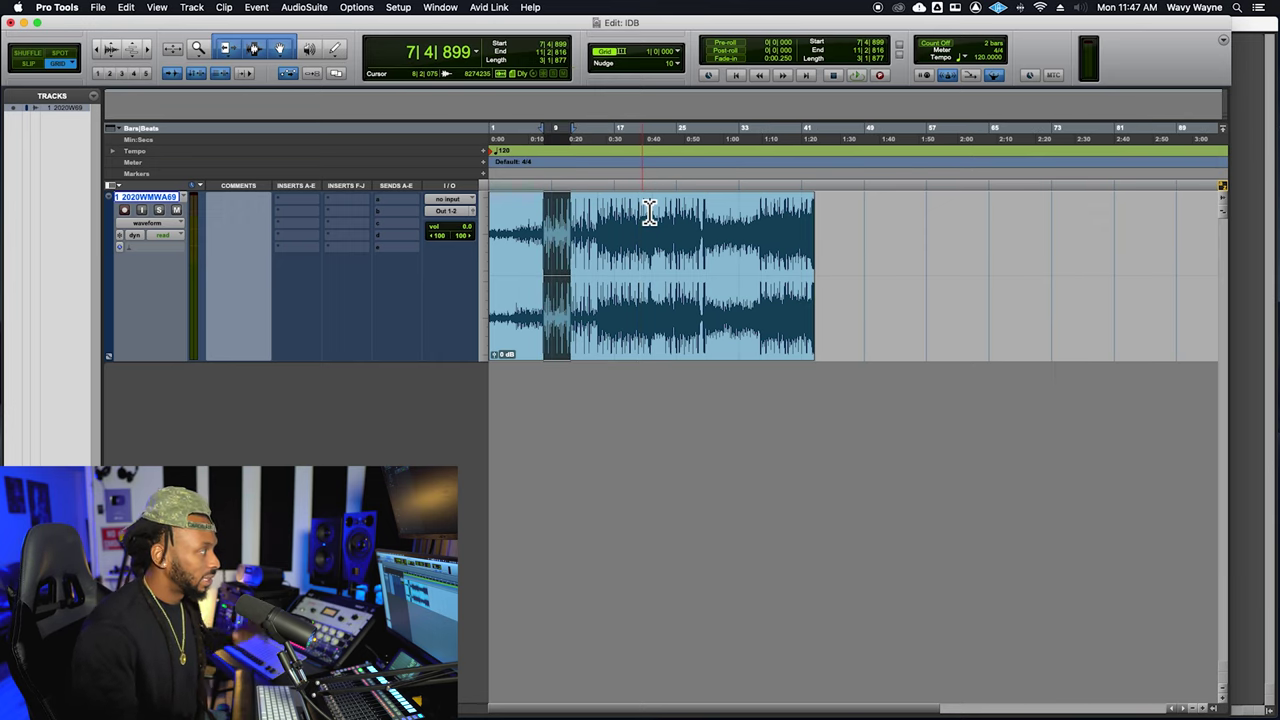
# - Play from the start of the session and mark a loop selection on the fly from 7|4|903 to 11|2|868
pyautogui.click(540, 218)
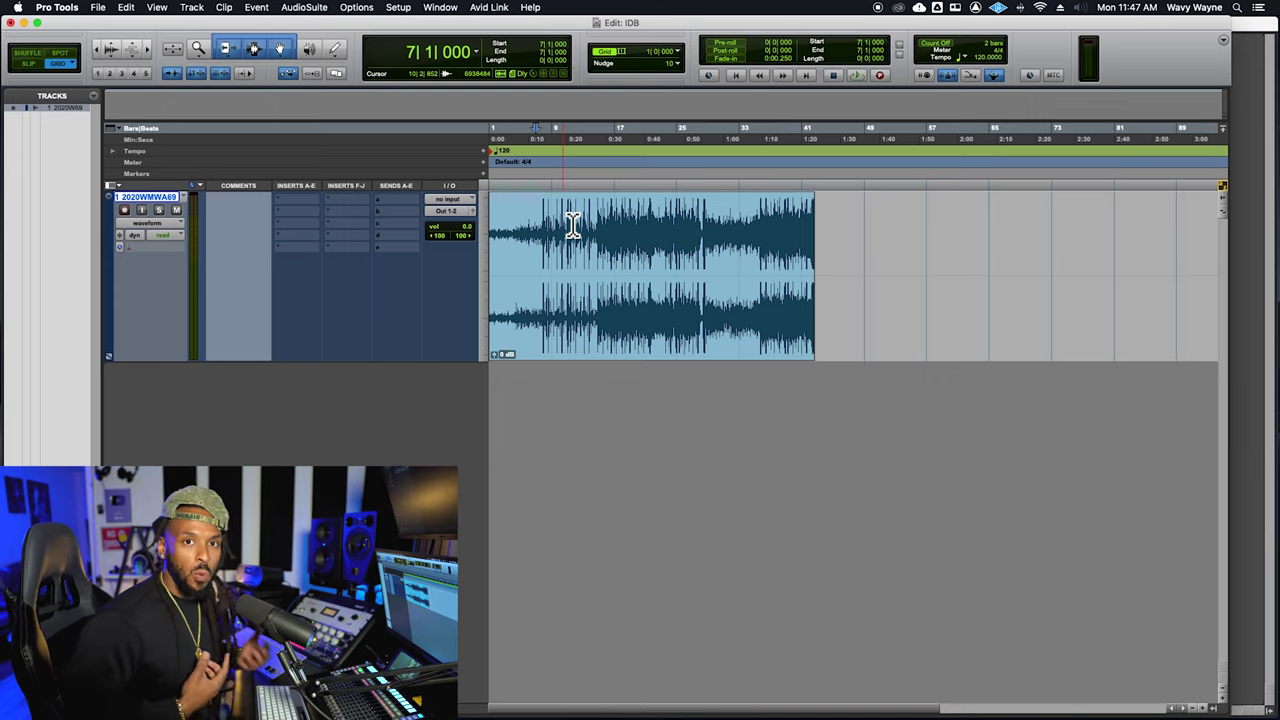
pyautogui.press('Return')
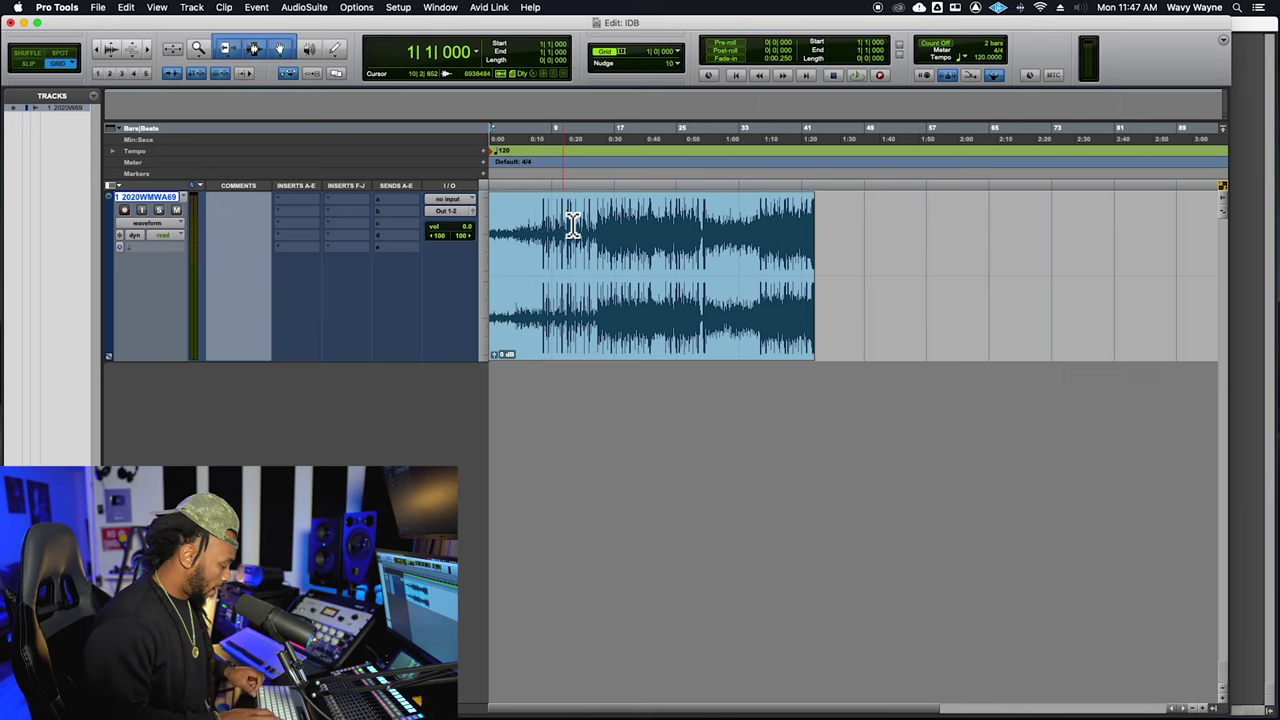
pyautogui.press('super+bracketright')
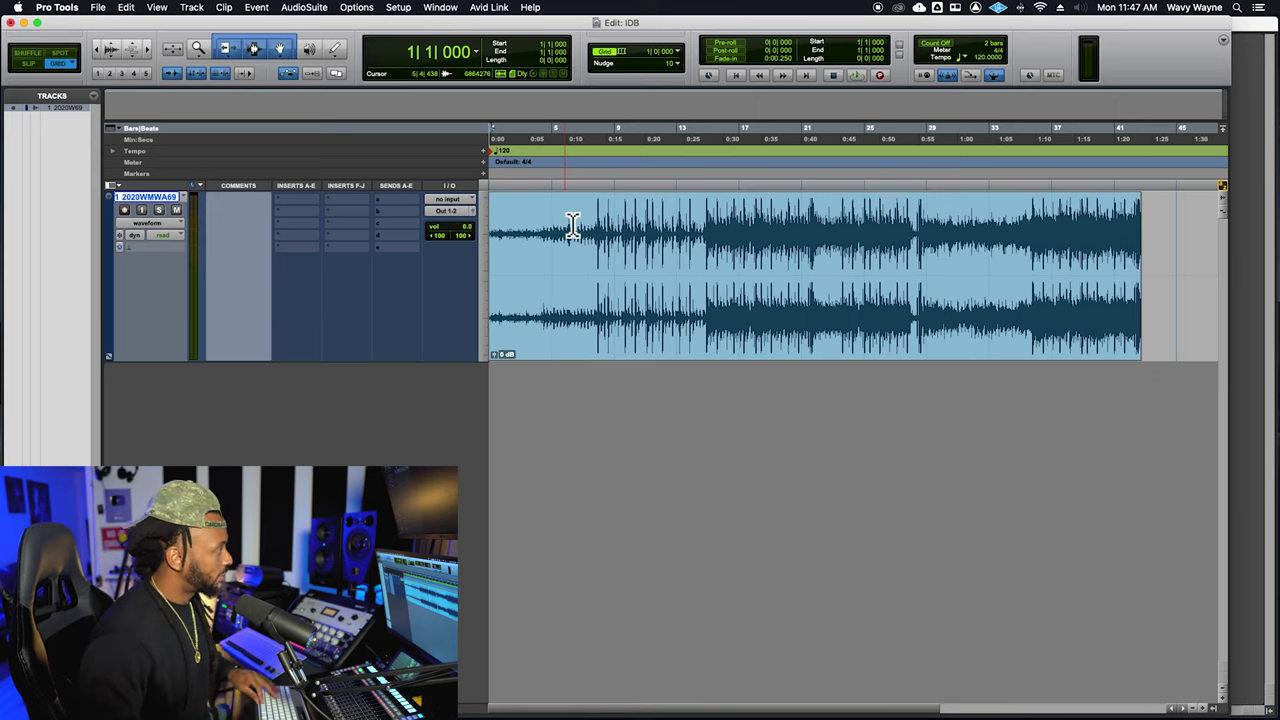
pyautogui.press('space')
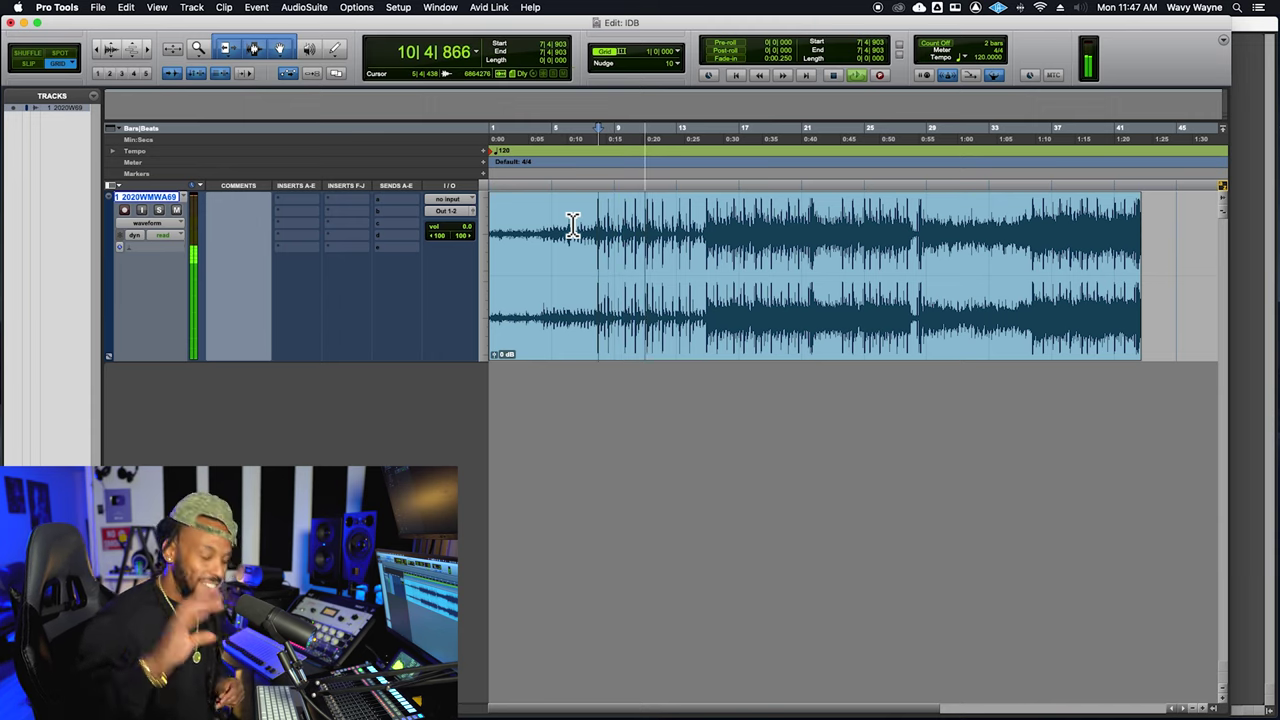
pyautogui.press('Up')
pyautogui.press('space')
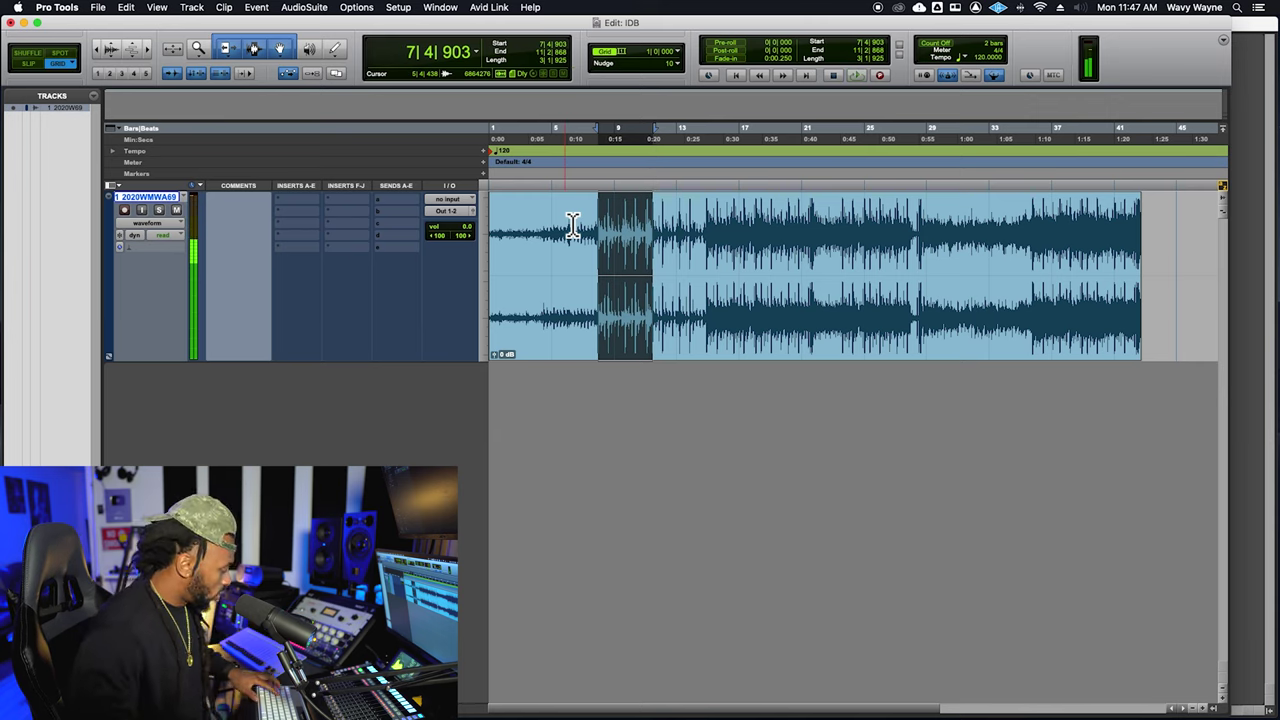
# - Switch to Slip mode and move the selection's start to the beginning of the transient at 7|4|899
pyautogui.press('super+bracketright')
pyautogui.press('super+bracketright')
pyautogui.press('super+bracketright')
pyautogui.press('super+bracketright')
pyautogui.press('super+bracketright')
pyautogui.press('super+bracketright')
pyautogui.press('super+bracketright')
pyautogui.press('super+bracketright')
pyautogui.press('super+bracketright')
pyautogui.press('super+bracketright')
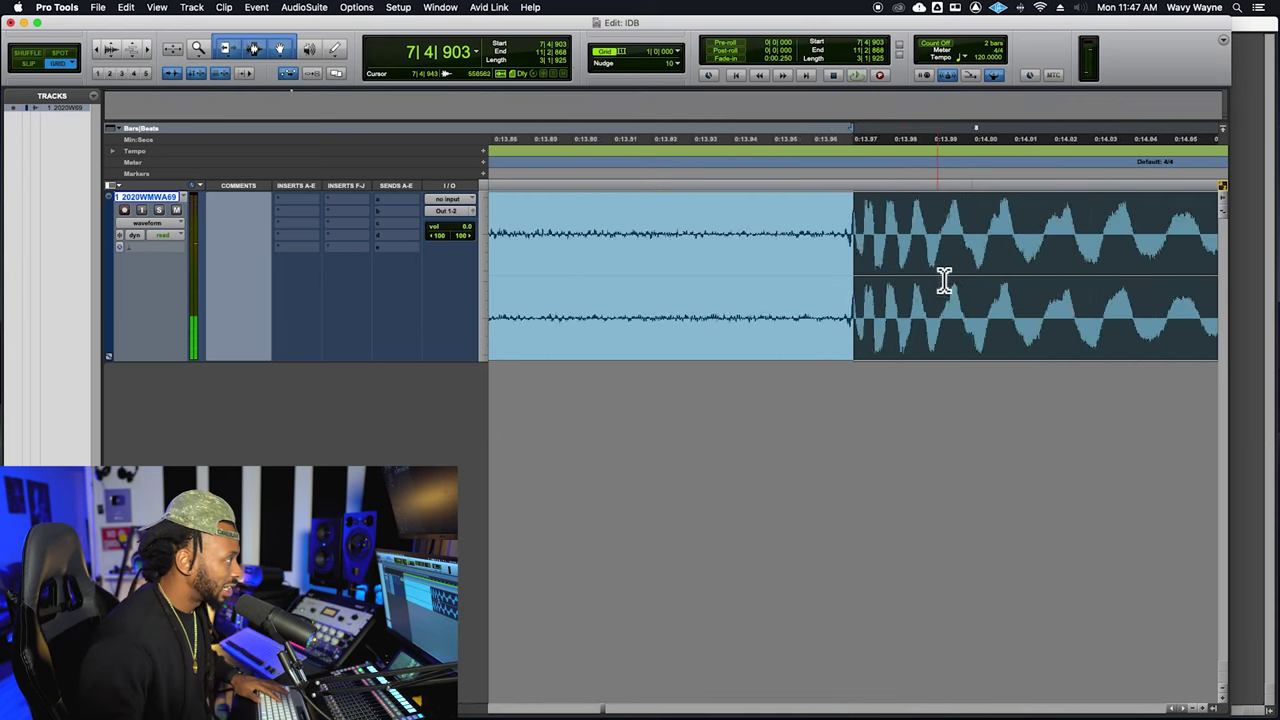
pyautogui.press('super+bracketright')
pyautogui.press('super+bracketright')
pyautogui.press('super+bracketright')
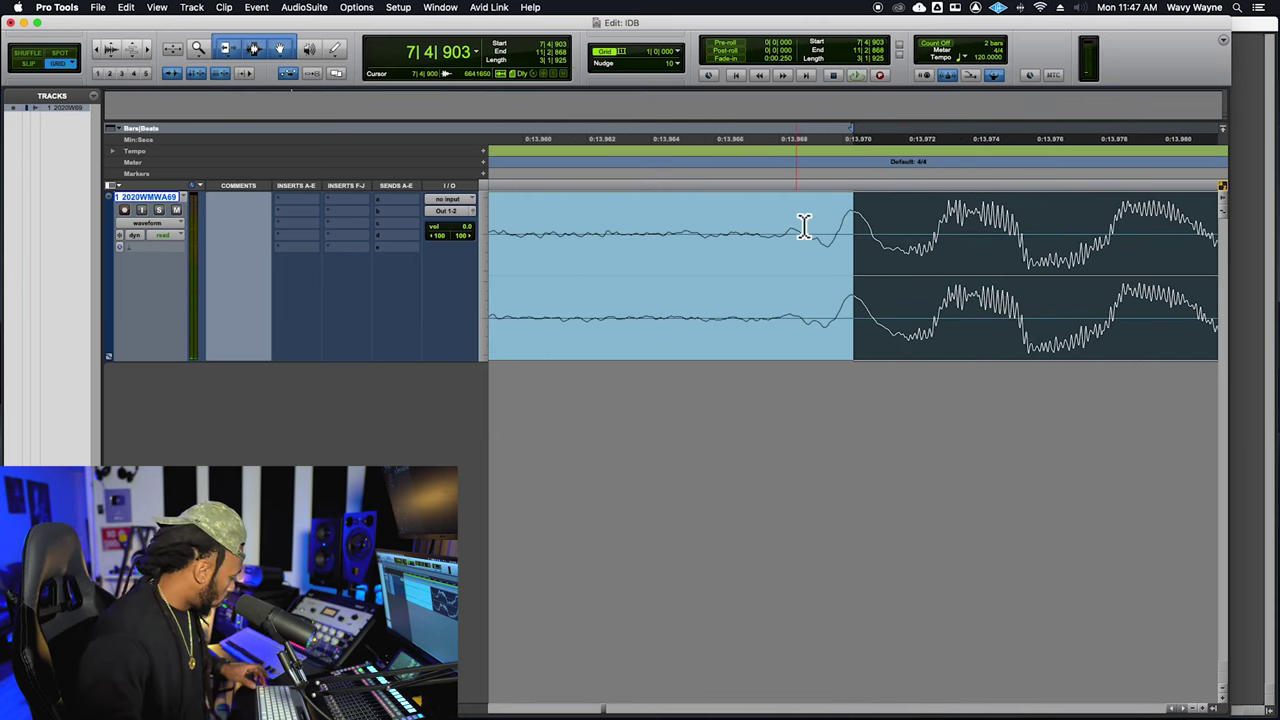
pyautogui.click(27, 63)
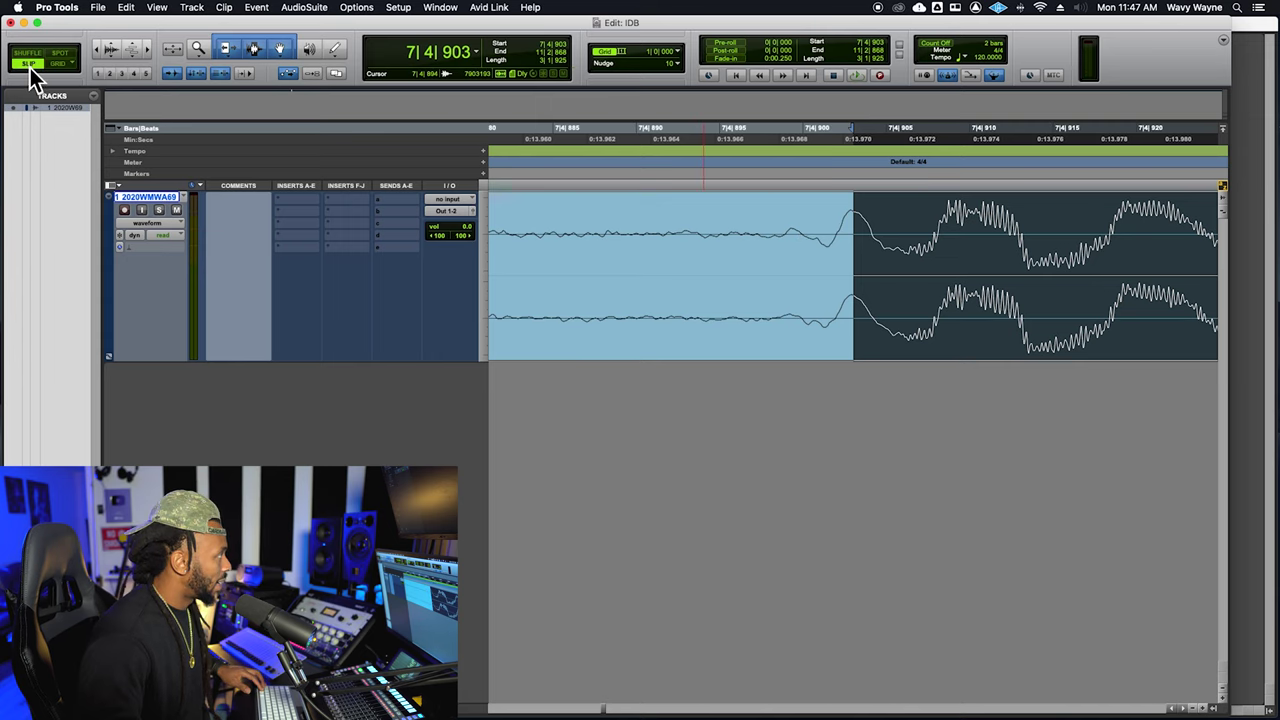
pyautogui.moveTo(837, 217); pyautogui.dragTo(792, 212)
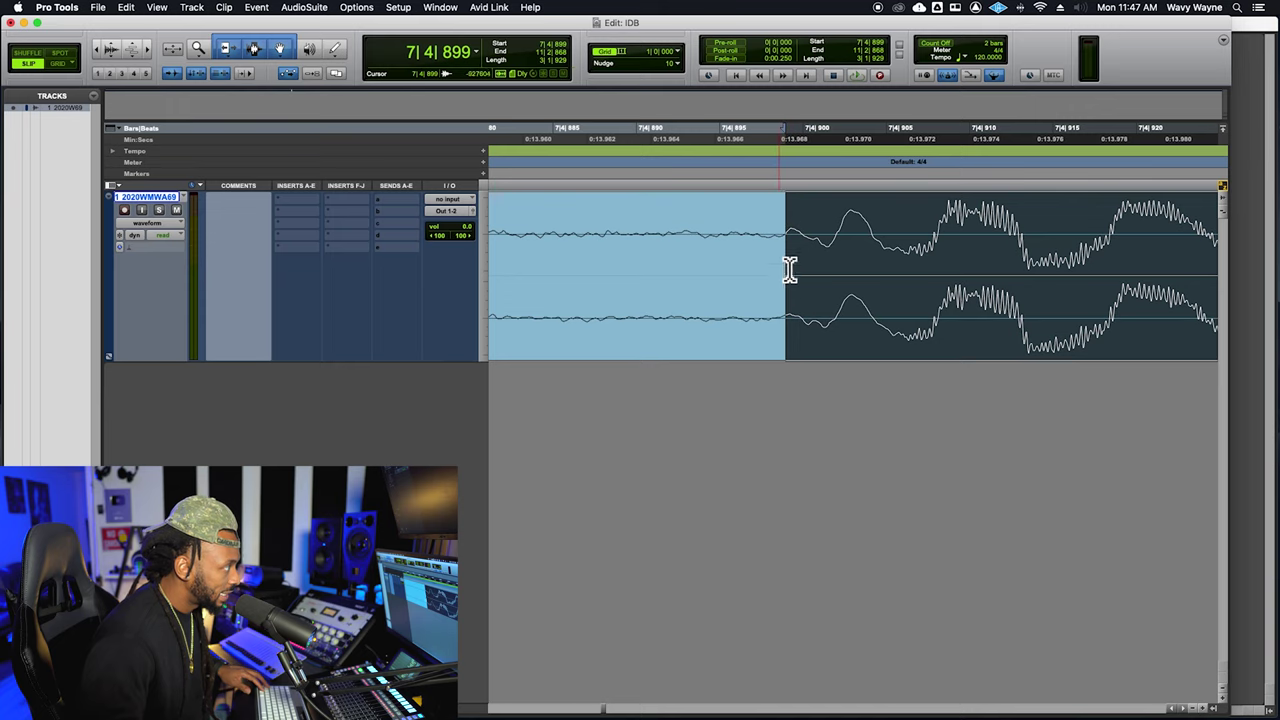
pyautogui.press('super+bracketright')
pyautogui.press('super+bracketright')
pyautogui.press('super+bracketright')
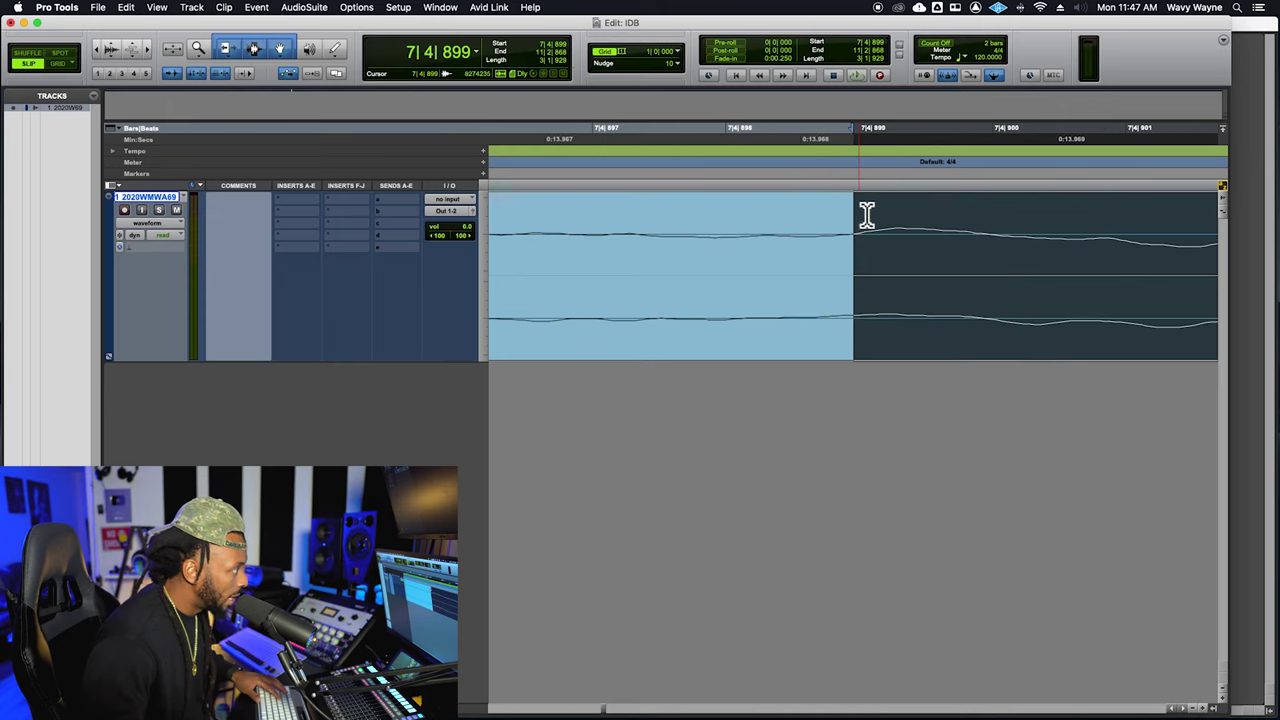
# - Trim the selection's end back to just before the next downbeat transient at 11|2|815
pyautogui.press('super+bracketleft')
pyautogui.press('super+bracketleft')
pyautogui.press('super+bracketleft')
pyautogui.press('Right')
pyautogui.press('super+bracketleft')
pyautogui.press('super+bracketleft')
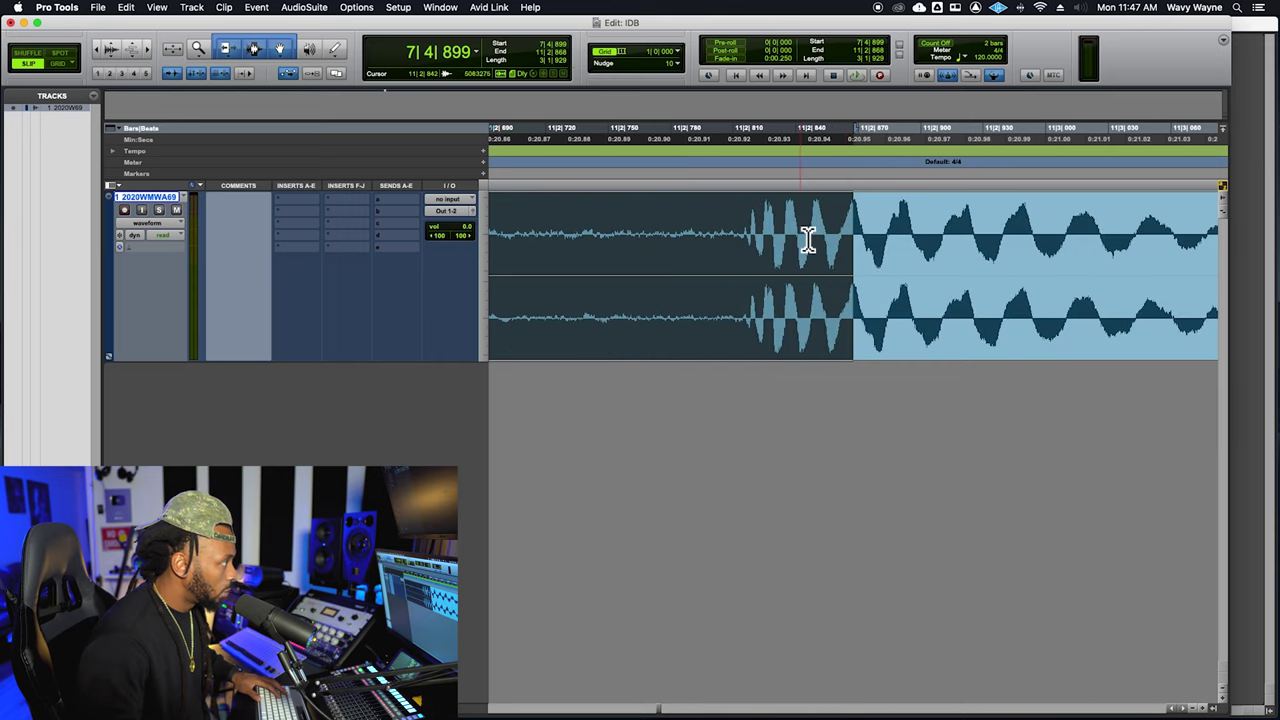
pyautogui.keyDown('shift'); pyautogui.click(752, 218); pyautogui.keyUp('shift')
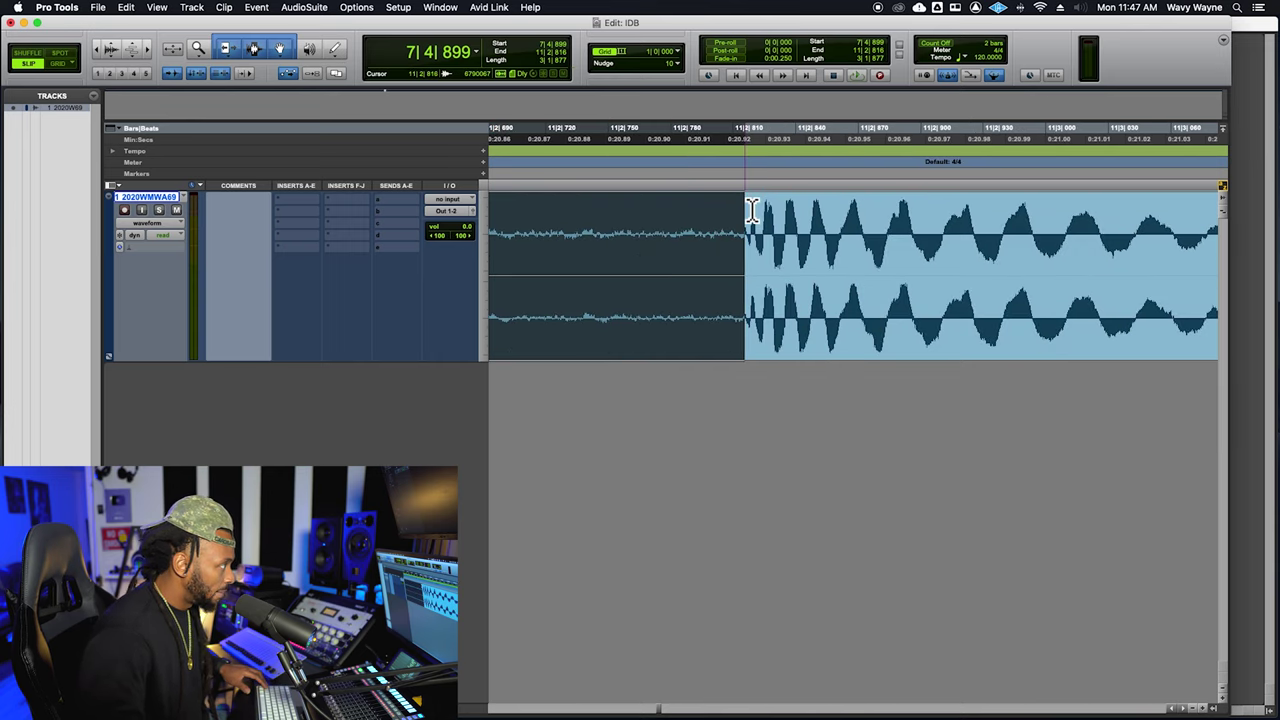
pyautogui.press('super+bracketright')
pyautogui.press('super+bracketright')
pyautogui.keyDown('shift'); pyautogui.click(843, 209); pyautogui.keyUp('shift')
pyautogui.keyDown('shift'); pyautogui.click(851, 210); pyautogui.keyUp('shift')
pyautogui.press('super+bracketleft')
pyautogui.press('super+bracketleft')
pyautogui.press('super+bracketleft')
pyautogui.press('super+bracketleft')
pyautogui.press('super+bracketleft')
pyautogui.press('super+bracketleft')
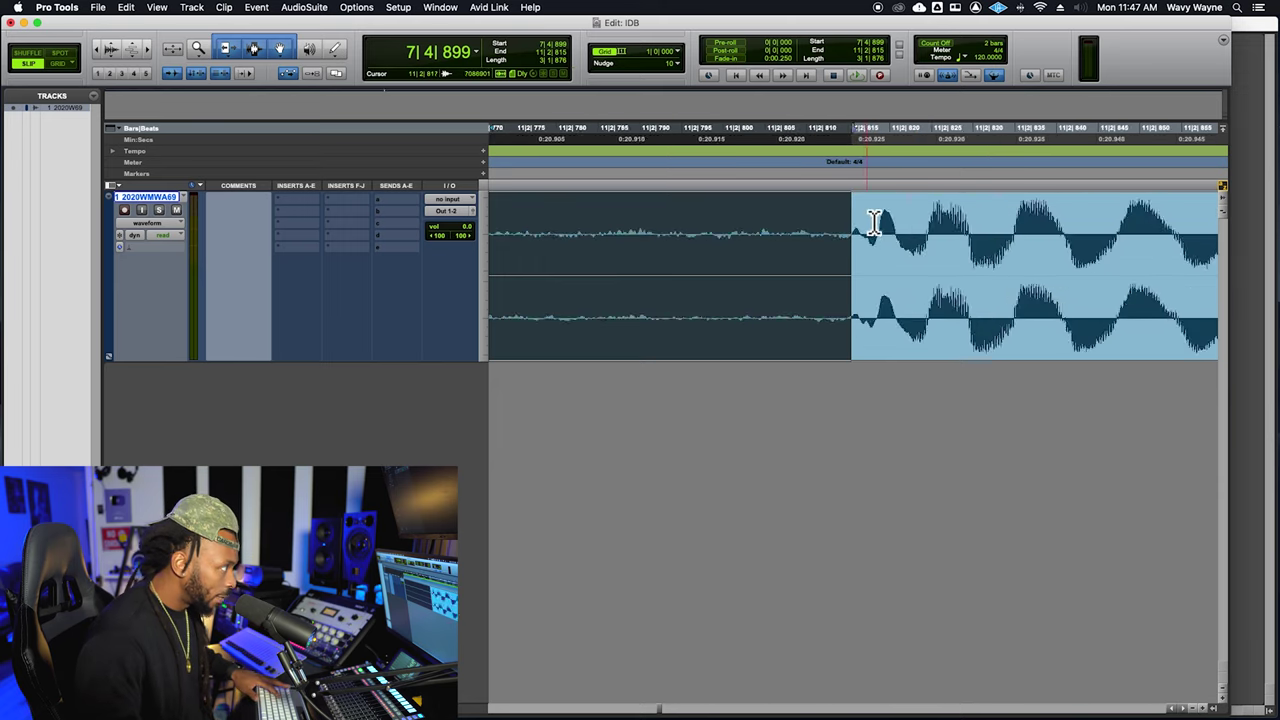
pyautogui.press('super+bracketright')
pyautogui.press('super+bracketright')
pyautogui.press('super+bracketright')
pyautogui.press('super+bracketright')
pyautogui.press('super+bracketright')
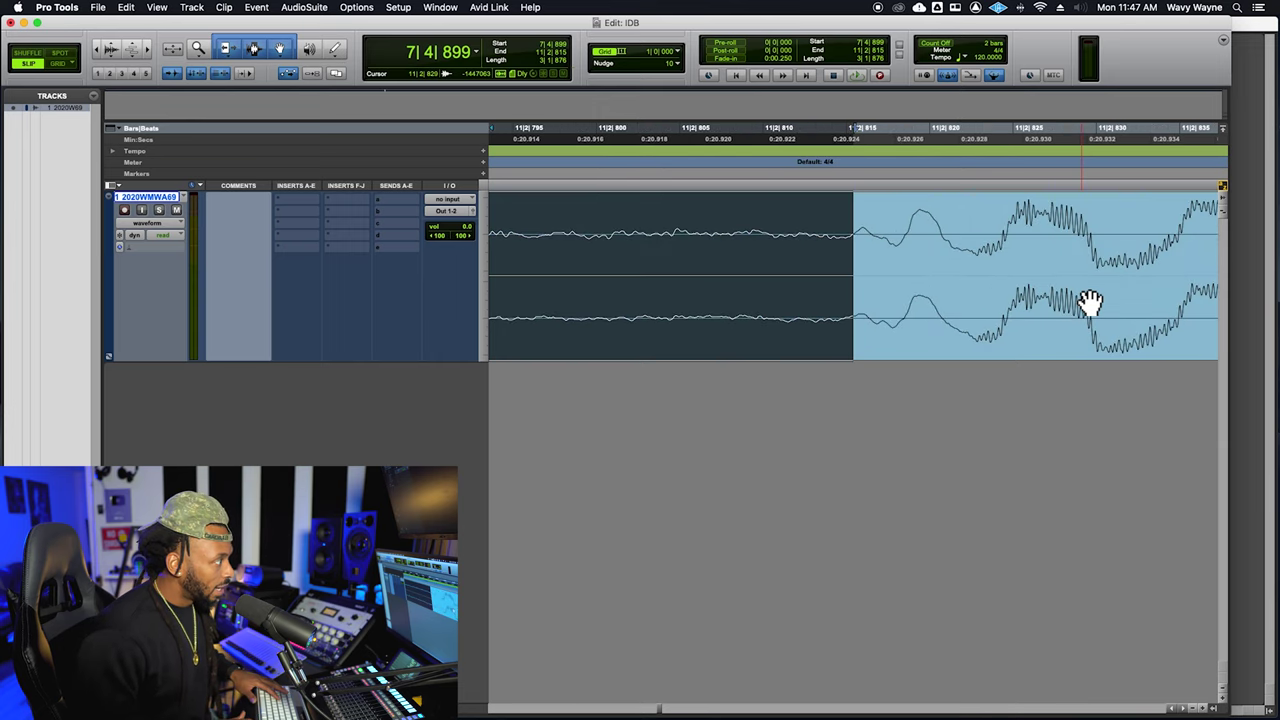
# - Compare the waveforms at the selection's start and end to check that both boundaries fall at the same point of the transient
pyautogui.press('Left')
pyautogui.press('Right')
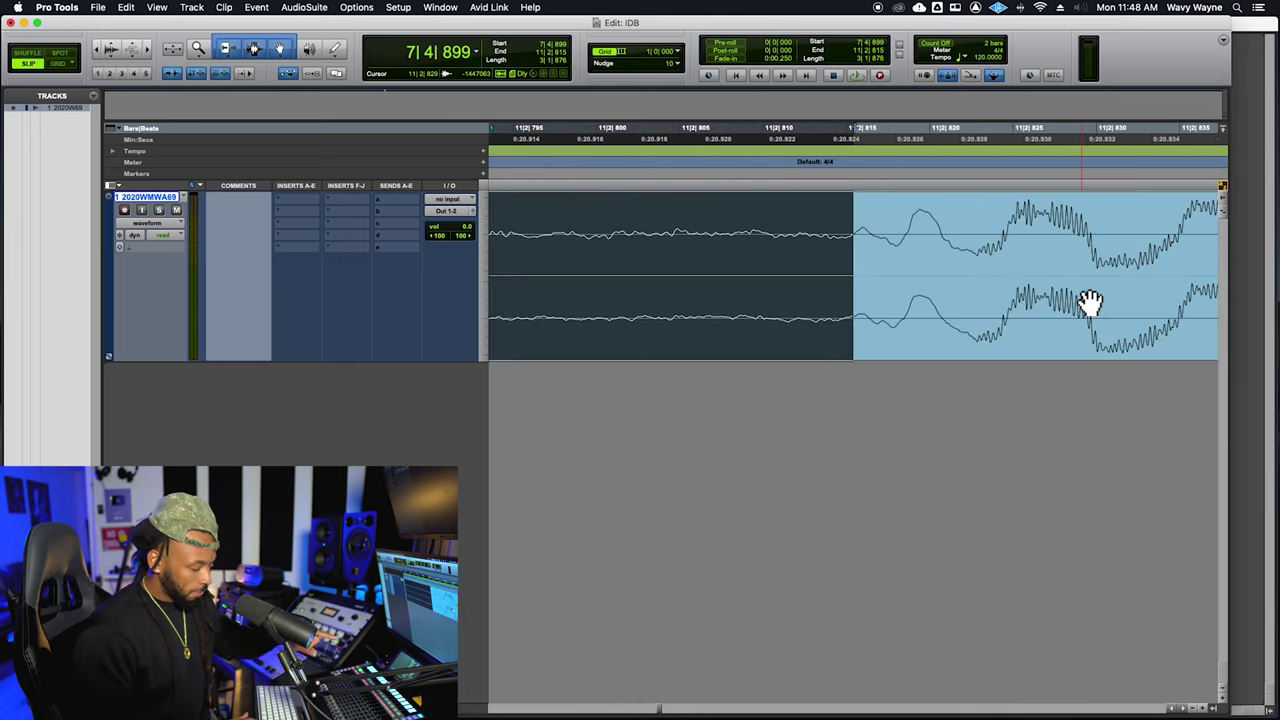
pyautogui.press('Left')
pyautogui.press('Right')
pyautogui.press('Left')
pyautogui.press('Right')
pyautogui.press('Left')
pyautogui.press('Right')
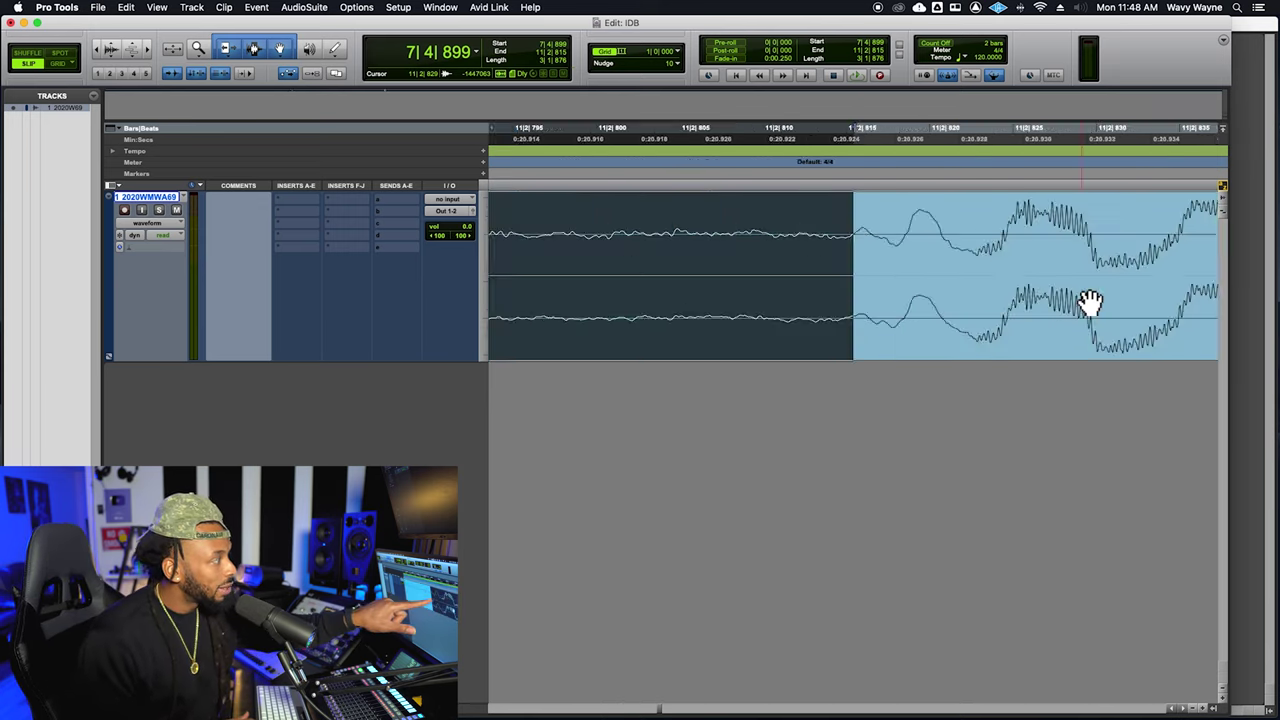
pyautogui.press('Left')
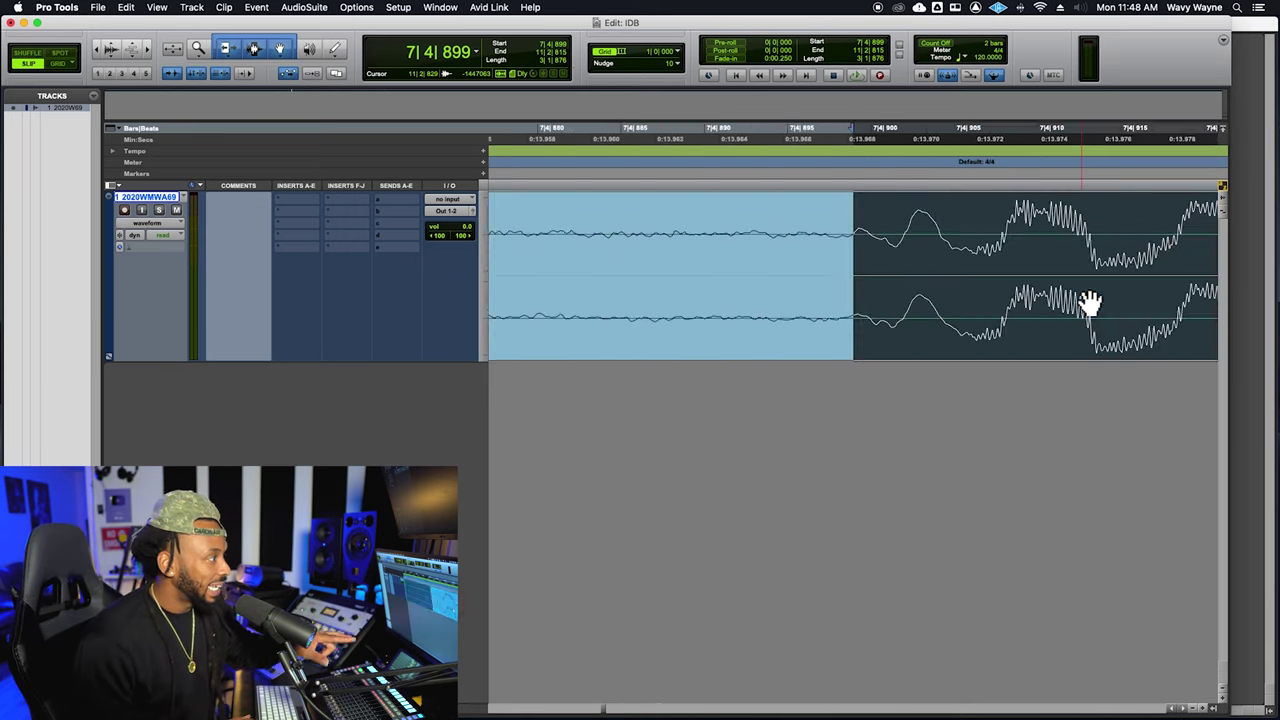
pyautogui.press('Right')
pyautogui.press('Left')
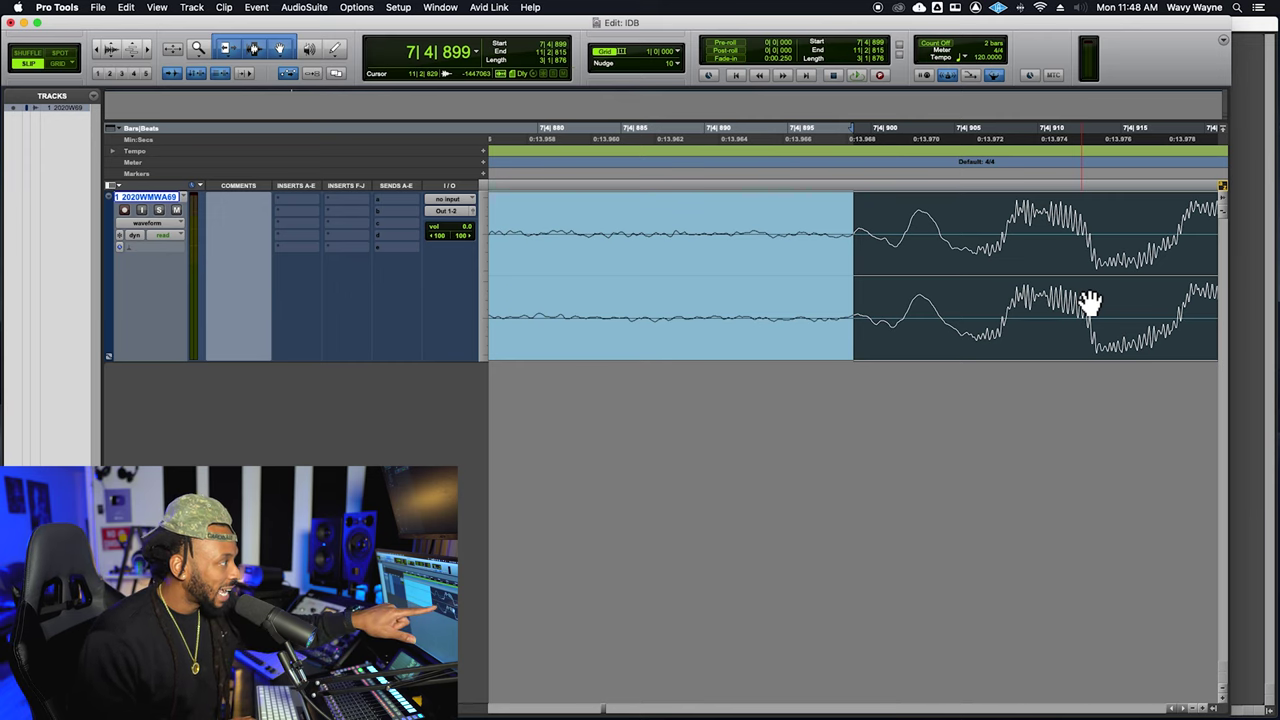
pyautogui.press('Right')
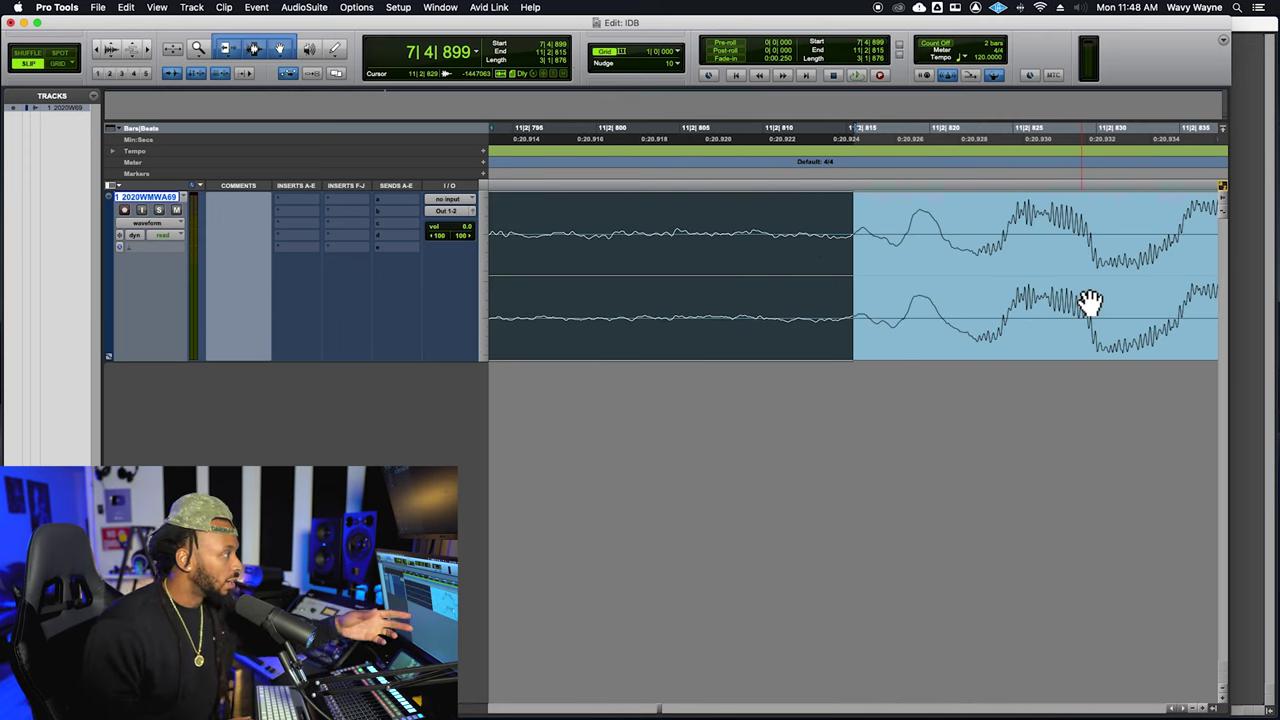
pyautogui.press('Left')
pyautogui.press('Right')
pyautogui.press('Left')
pyautogui.press('Right')
pyautogui.press('Left')
pyautogui.press('Right')
pyautogui.press('Left')
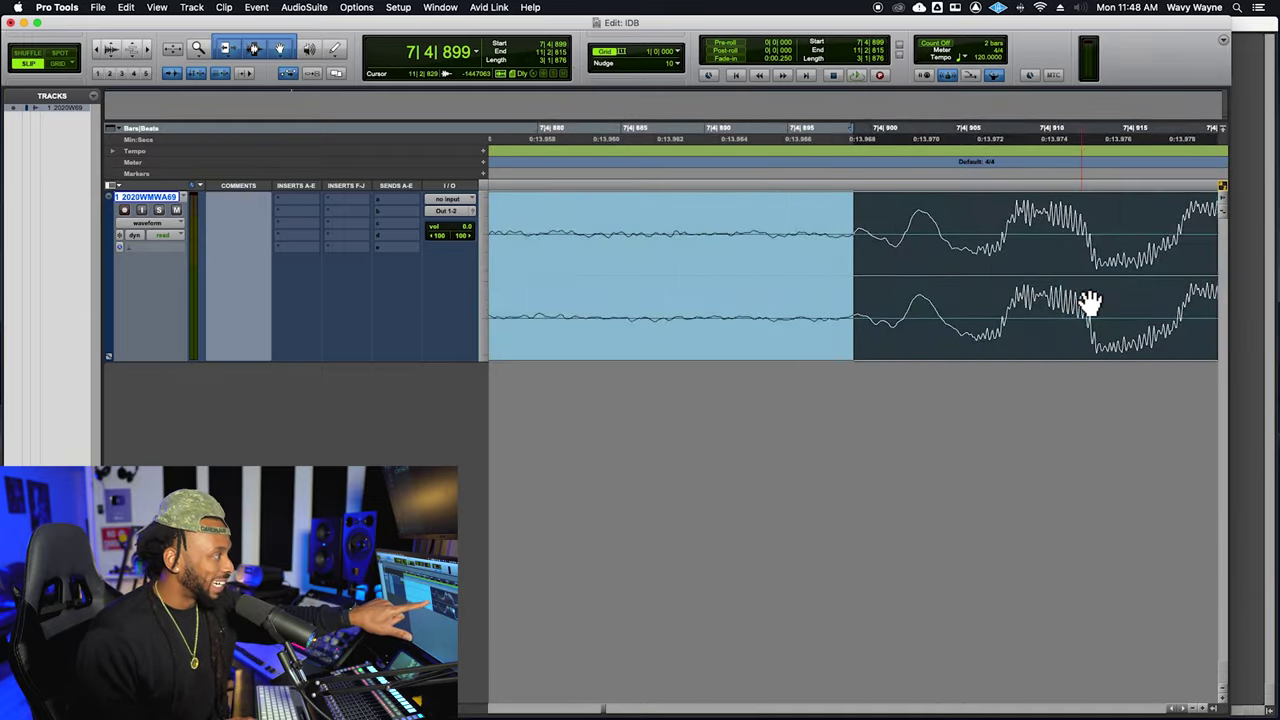
pyautogui.press('Right')
pyautogui.press('Left')
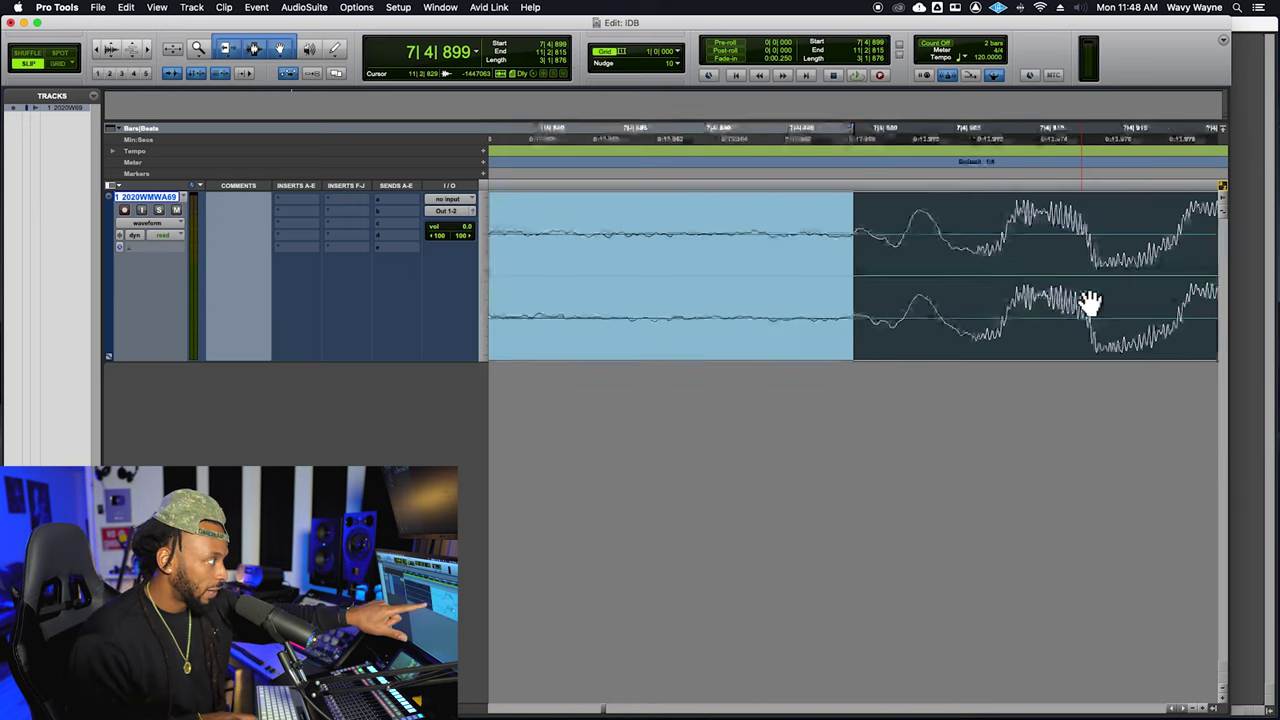
pyautogui.press('Right')
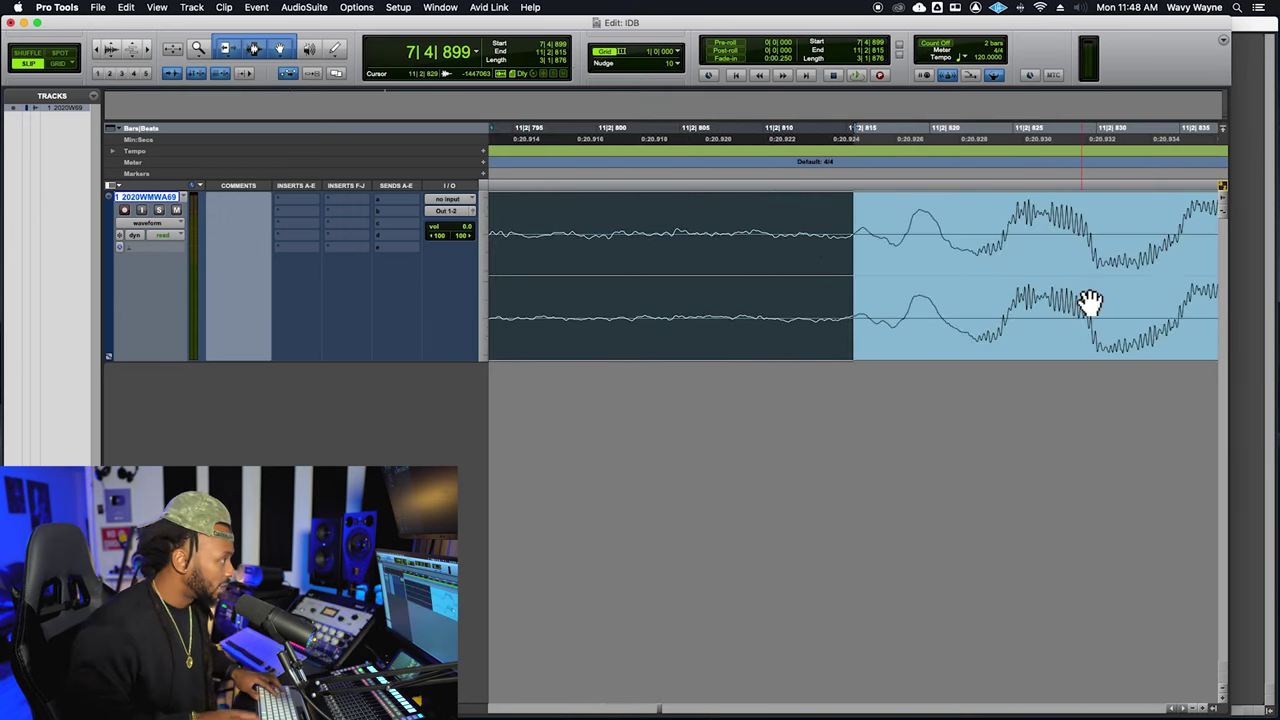
# - Move the selection's end earlier to 11|2|812 and compare it with the start boundary
pyautogui.keyDown('shift'); pyautogui.click(806, 205); pyautogui.keyUp('shift')
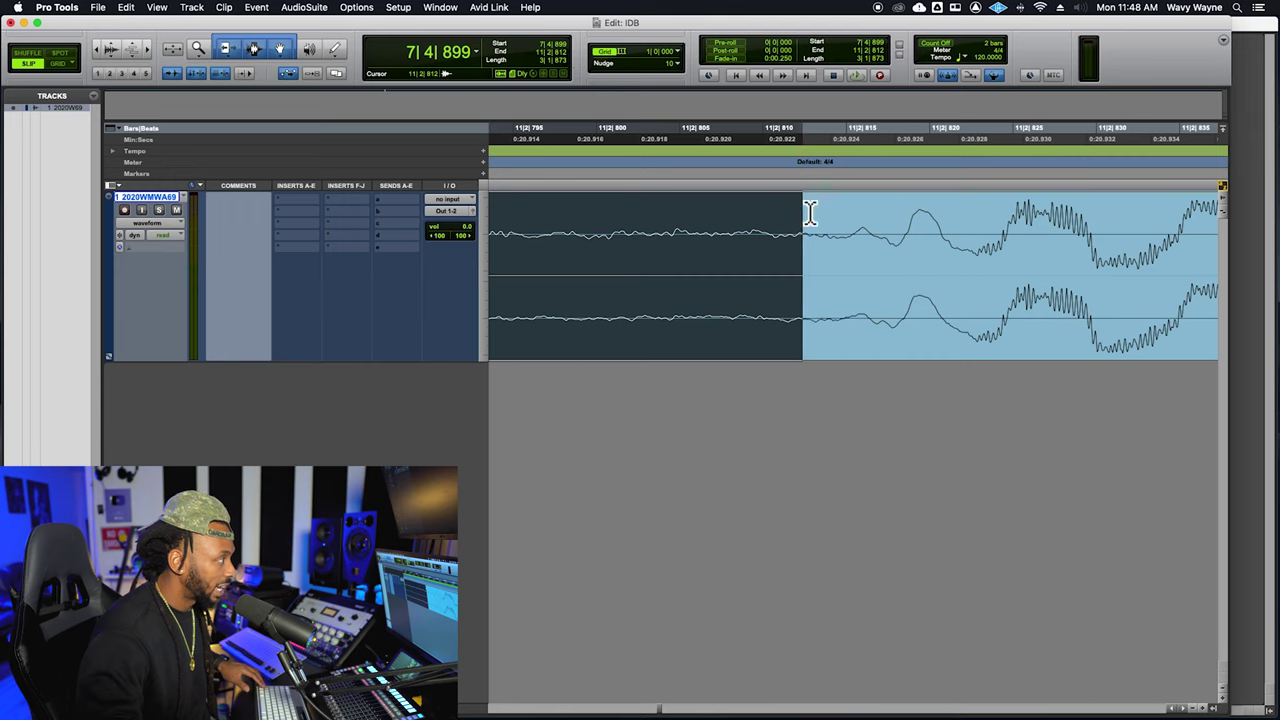
pyautogui.keyDown('shift'); pyautogui.click(800, 207); pyautogui.keyUp('shift')
pyautogui.press('Left')
pyautogui.press('Right')
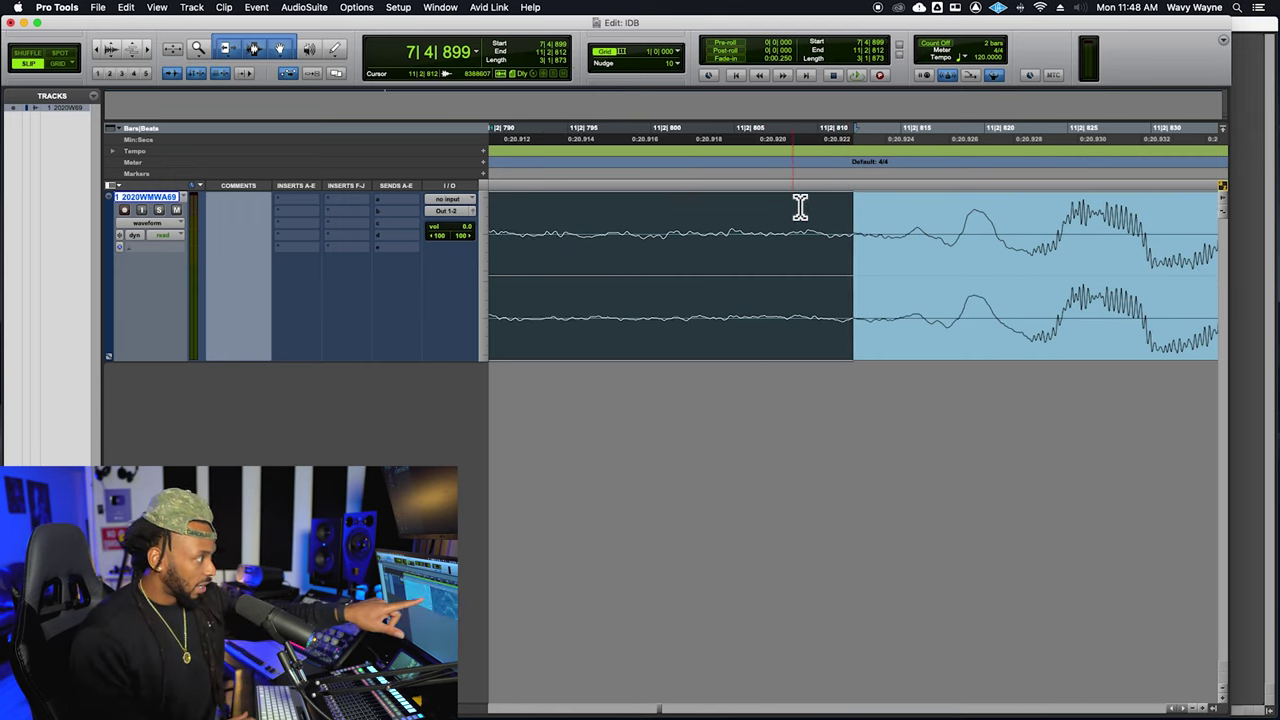
# - Compare the selection's start and end boundaries and move the selection's end to 11|2|815
pyautogui.press('Left')
pyautogui.press('Right')
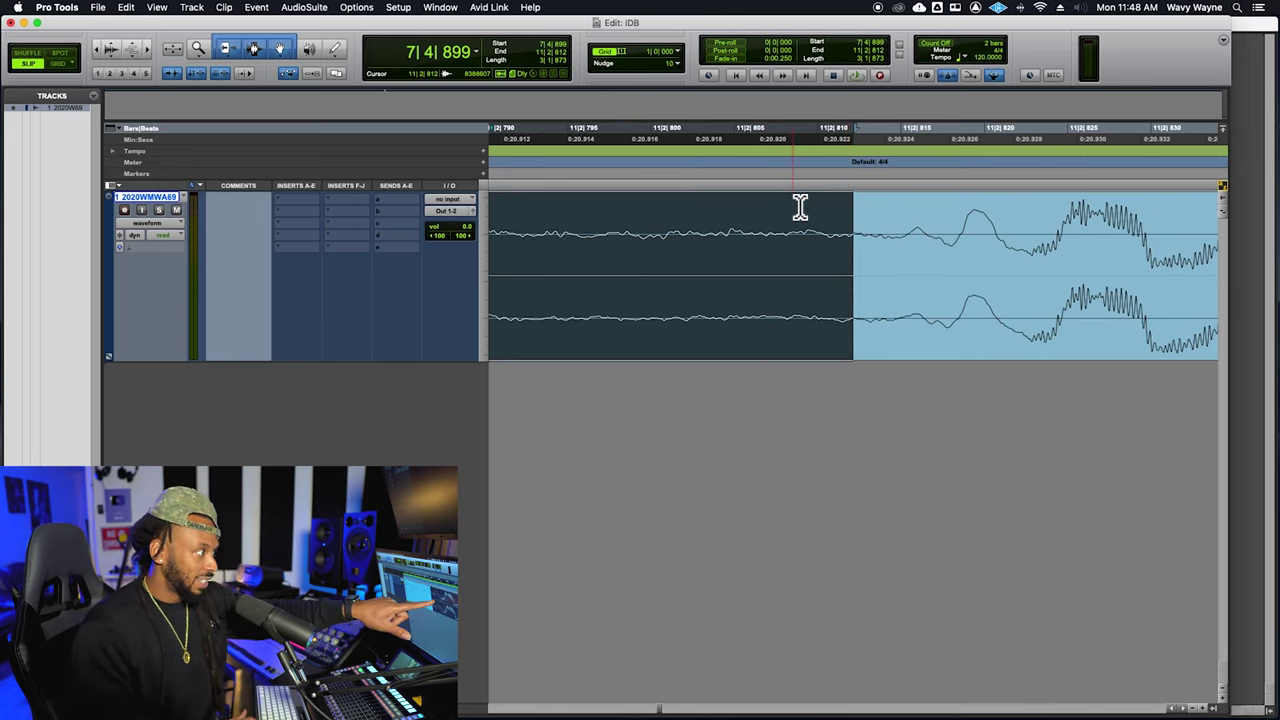
pyautogui.press('Left')
pyautogui.press('Right')
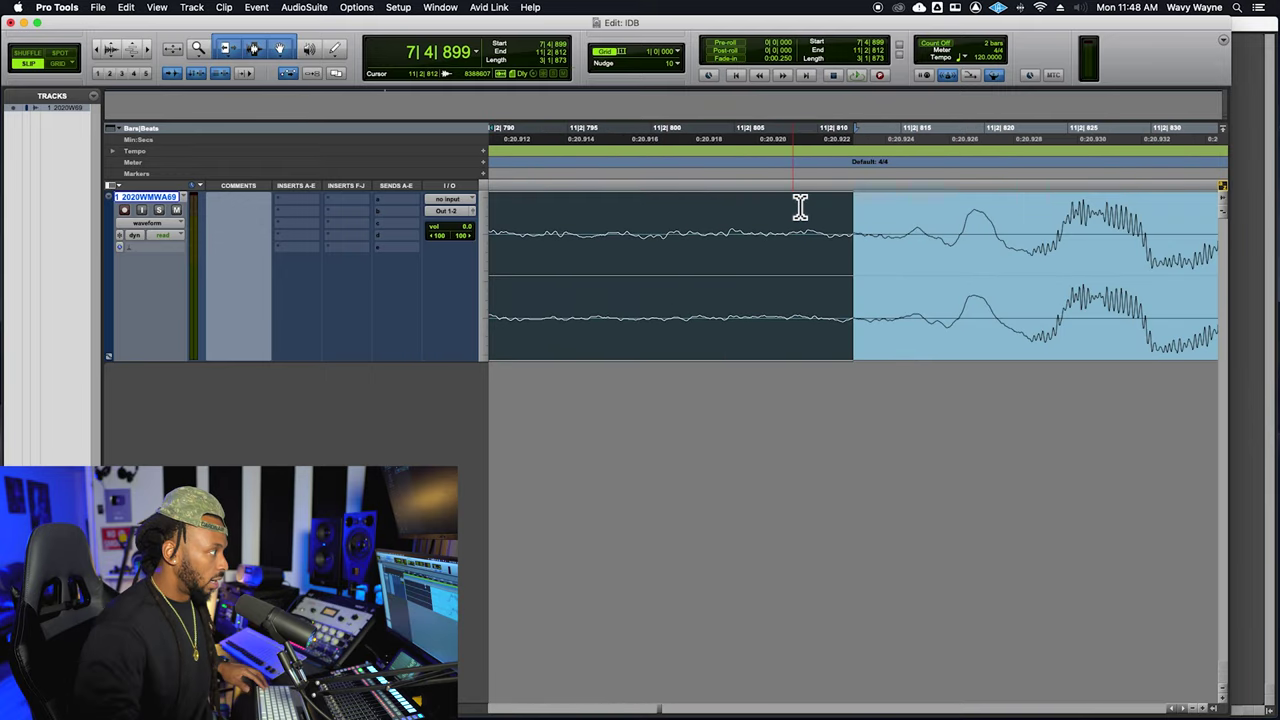
pyautogui.moveTo(916, 210); pyautogui.dragTo(909, 210)
pyautogui.press('Right')
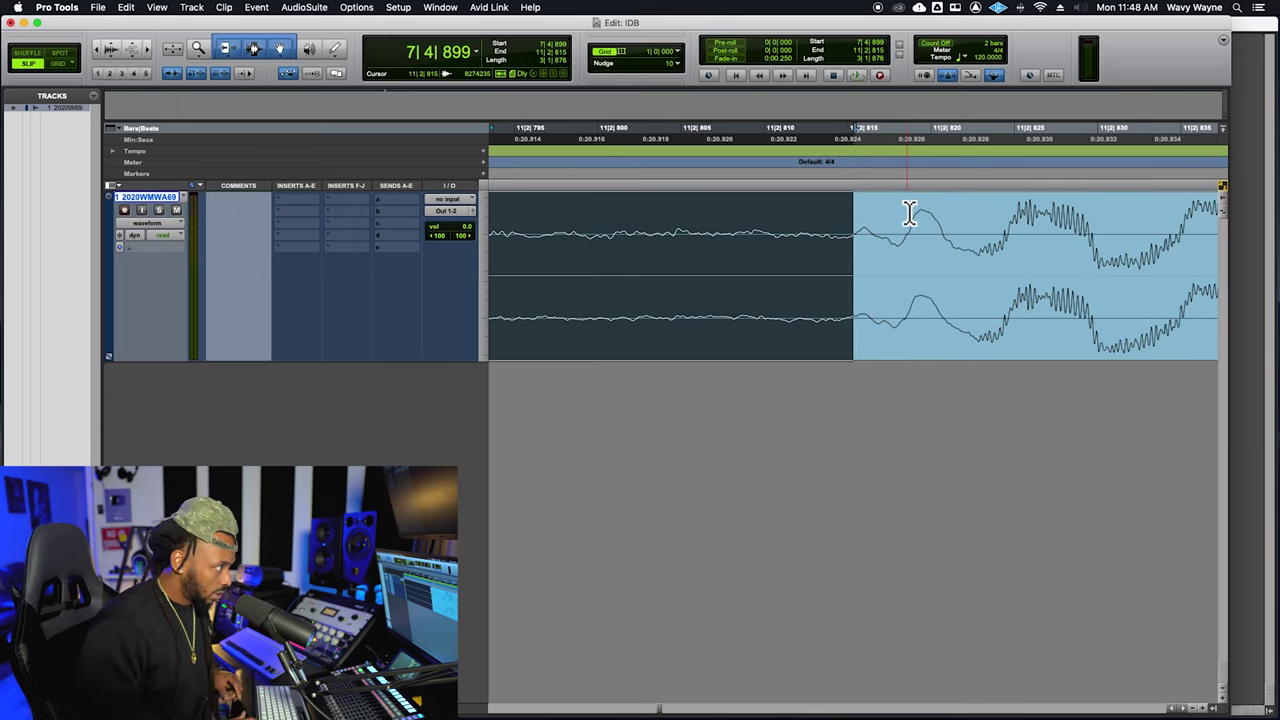
# - Compare the waveforms at the selection's start and end up close to verify both boundaries sit at the same point
pyautogui.press('Left')
pyautogui.press('Right')
pyautogui.press('Left')
pyautogui.press('Right')
pyautogui.press('Left')
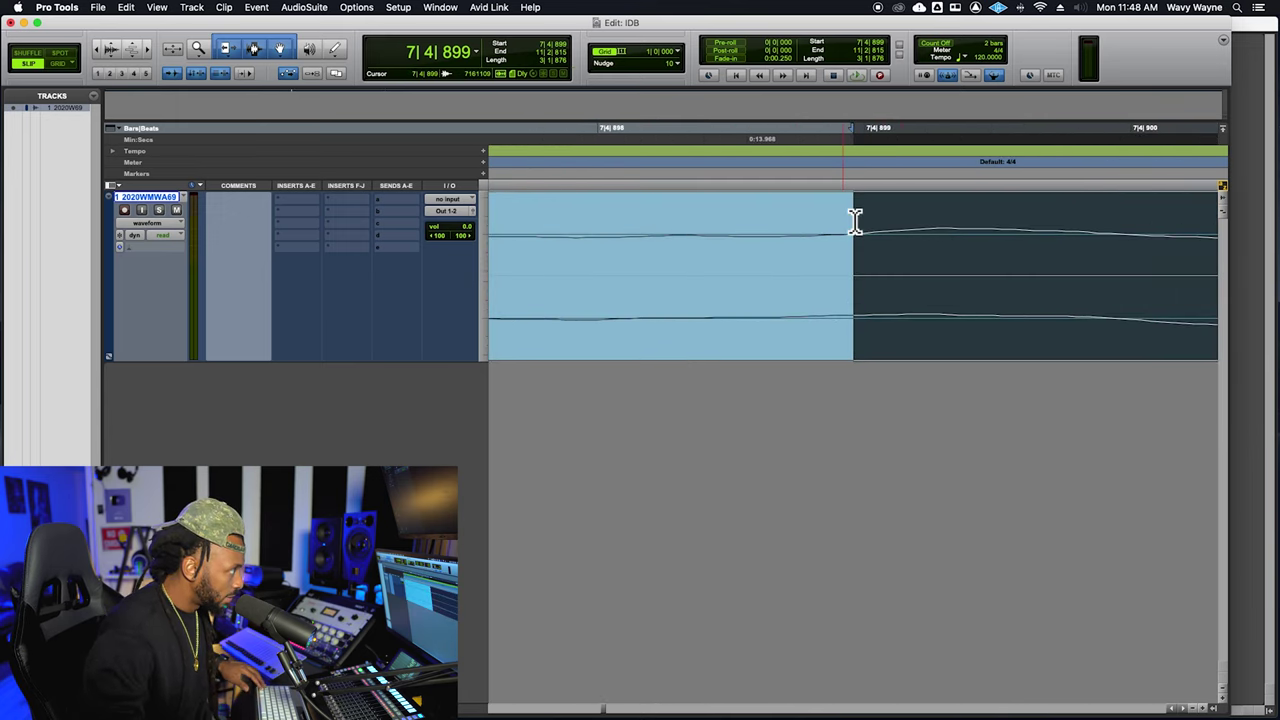
pyautogui.press('Right')
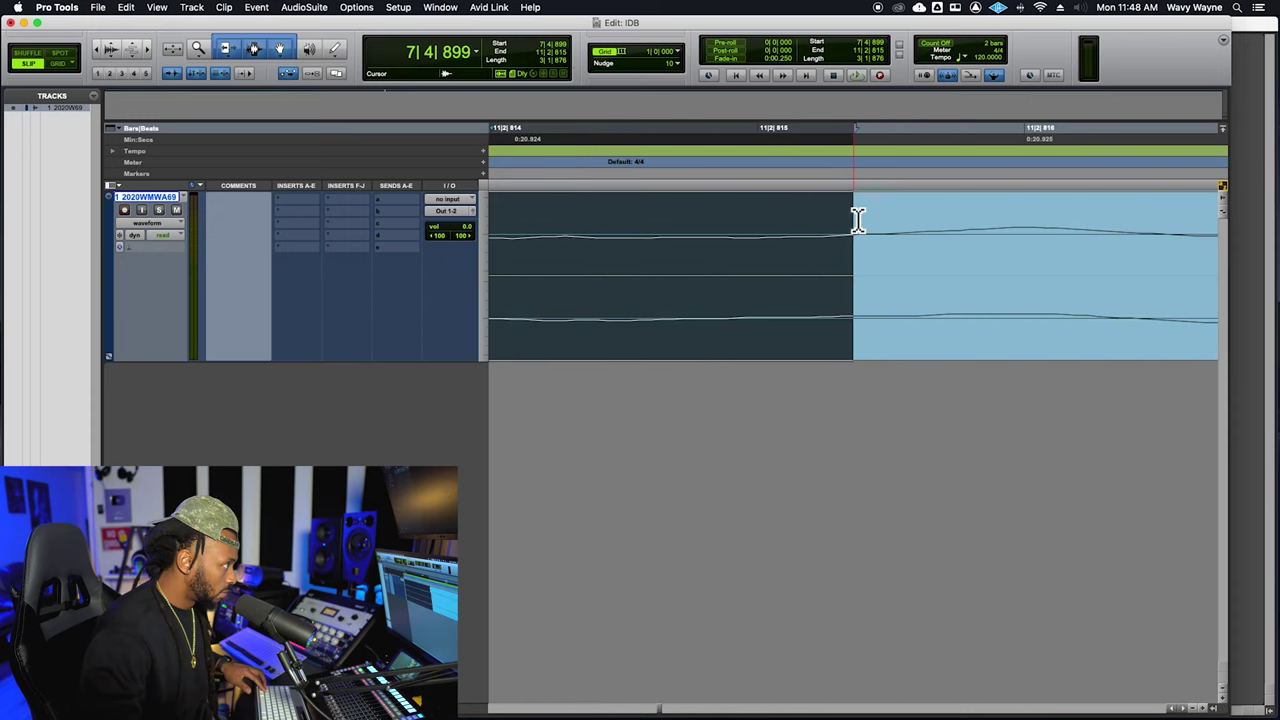
pyautogui.press('super+bracketright')
pyautogui.press('super+bracketright')
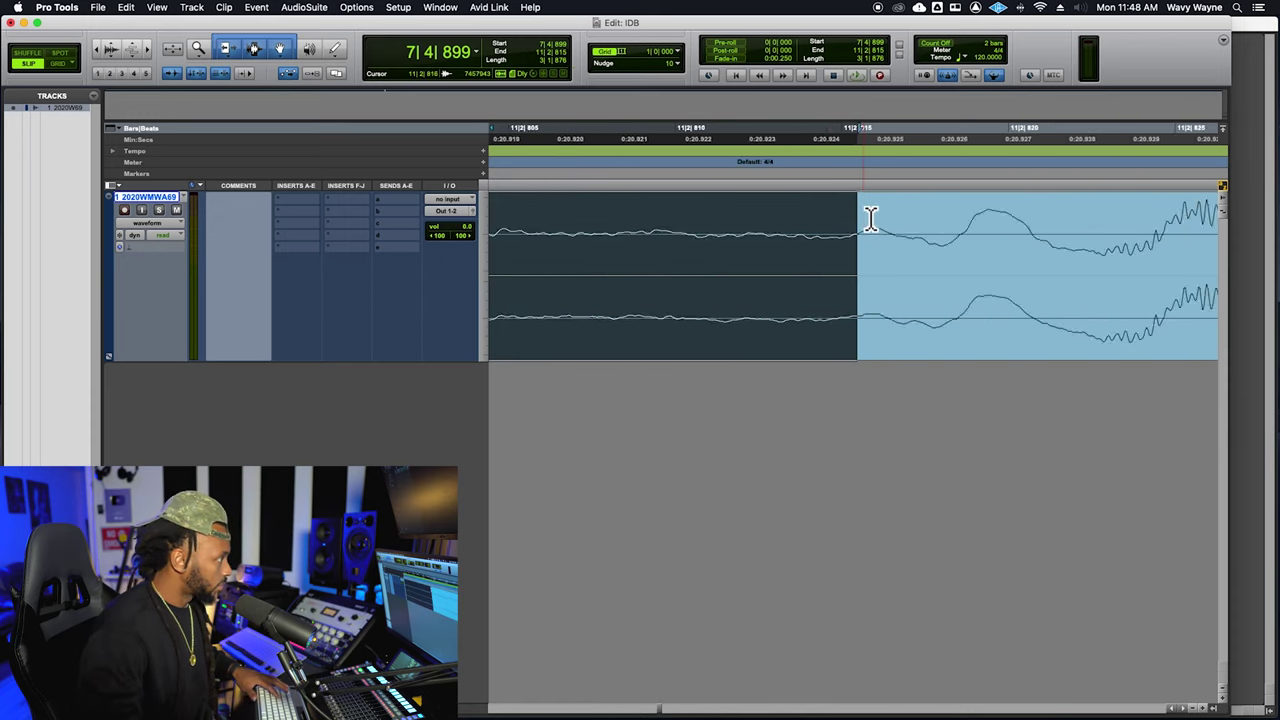
# - Identify the beat of the selected loop with start location 1|1|000 and end location 3|1|000 in 4/4
pyautogui.press('super+bracketleft')
pyautogui.press('super+bracketleft')
pyautogui.press('super+bracketleft')
pyautogui.press('super+bracketleft')
pyautogui.press('super+bracketleft')
pyautogui.press('super+bracketleft')
pyautogui.press('super+bracketleft')
pyautogui.press('super+bracketleft')
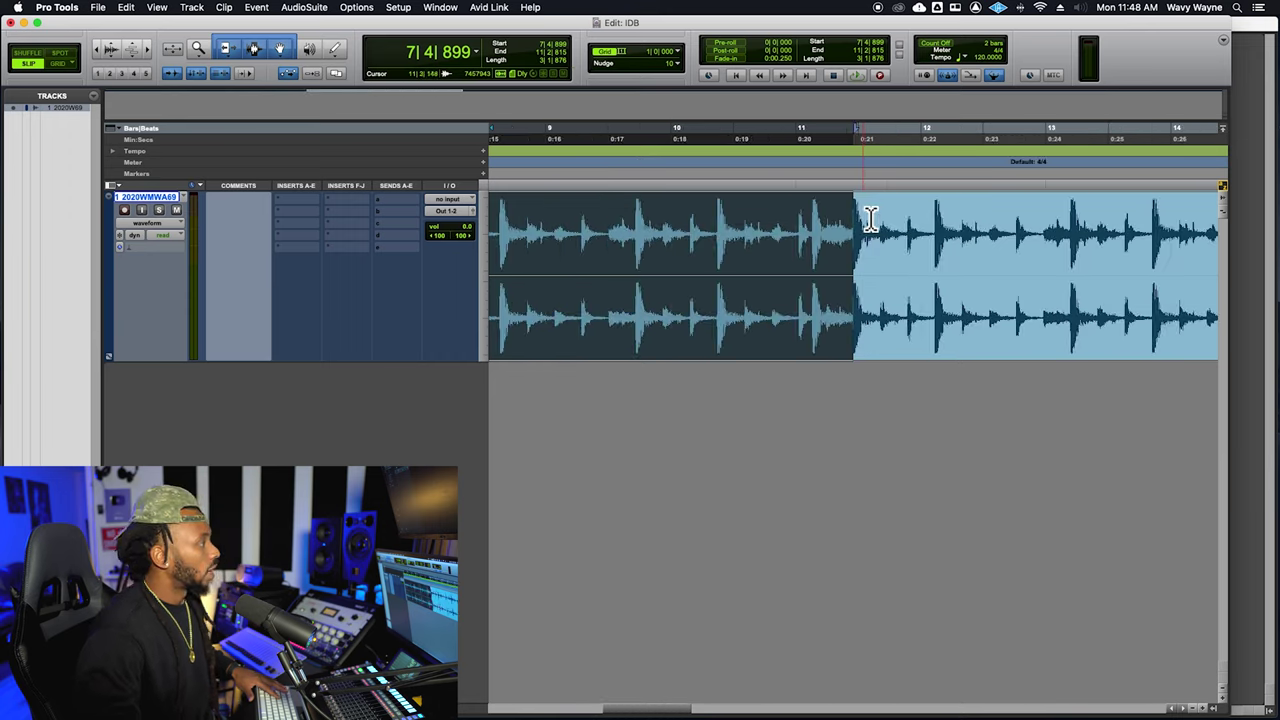
pyautogui.press('super+i')
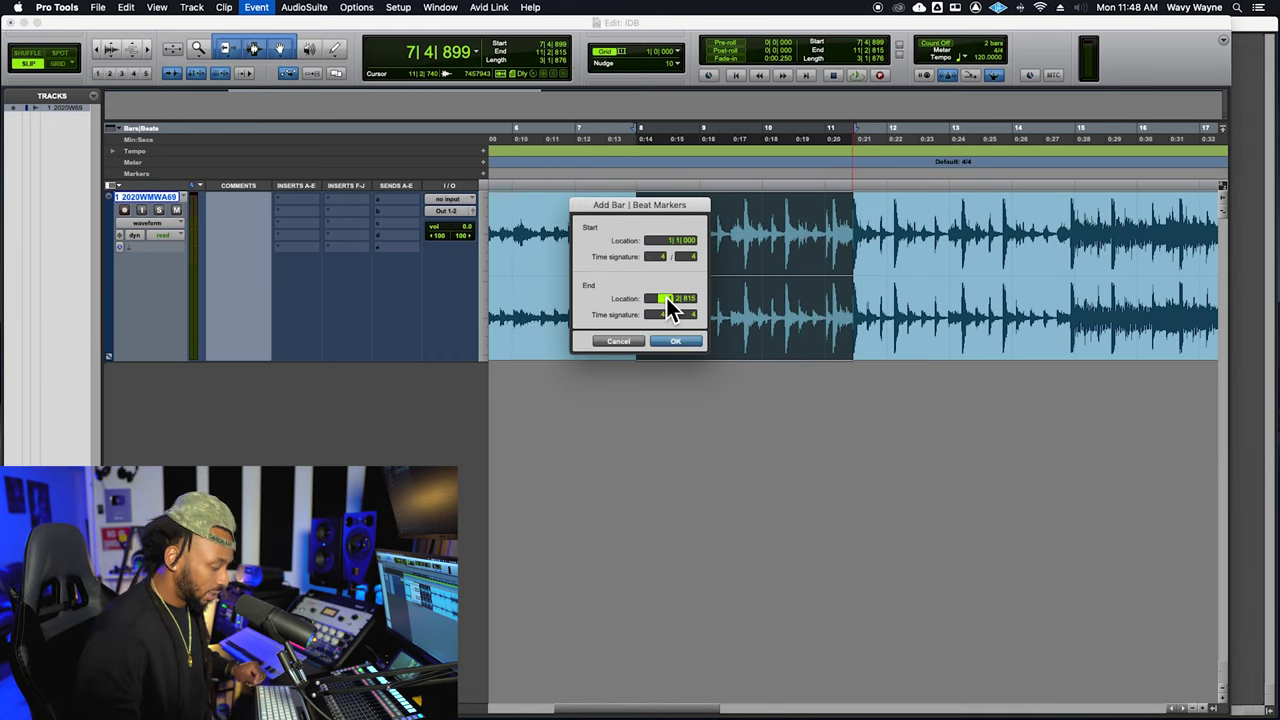
pyautogui.write('3| 1| 000')
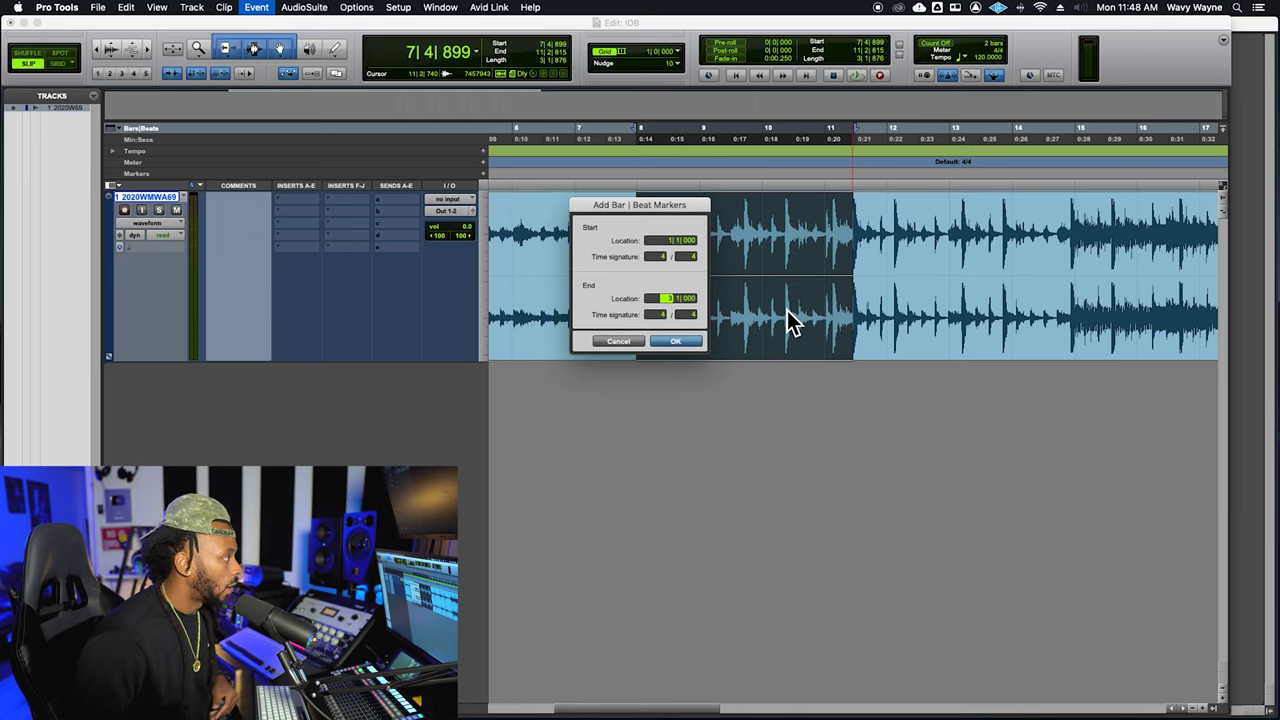
pyautogui.press('Return')
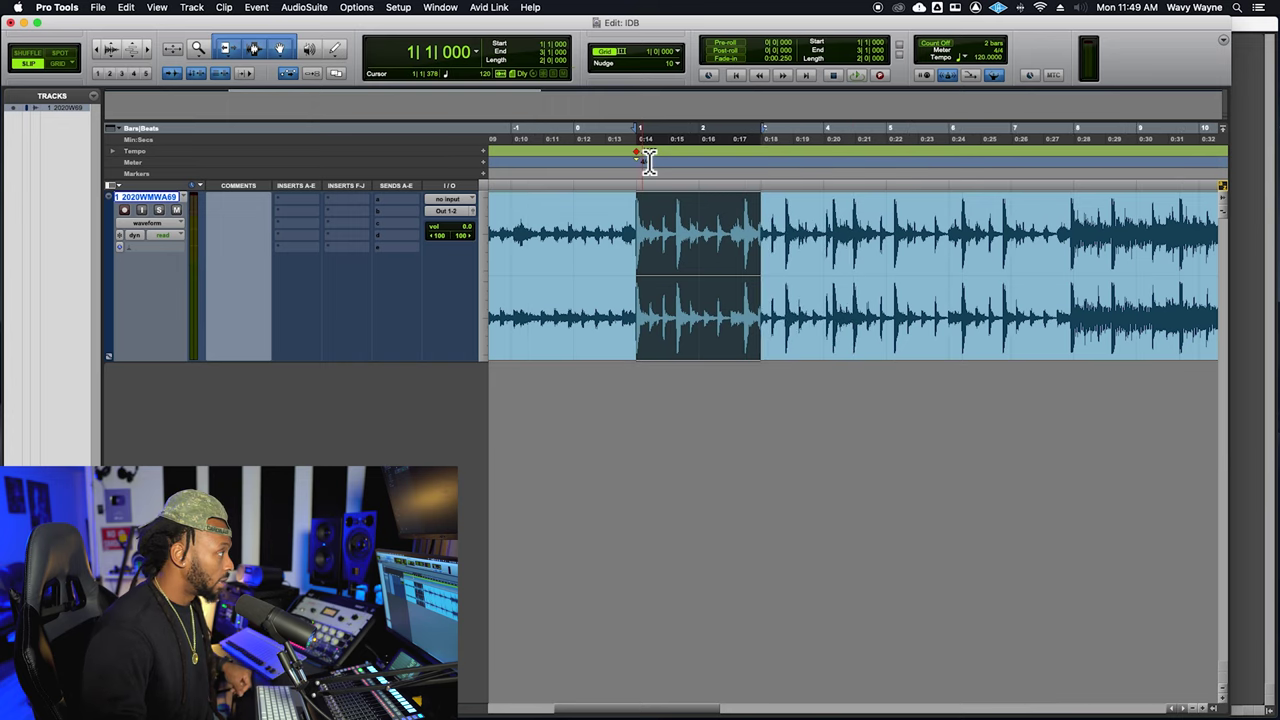
# - Shift the song start marker slightly later and set its tempo to 69 BPM
pyautogui.moveTo(648, 165); pyautogui.dragTo(650, 165)
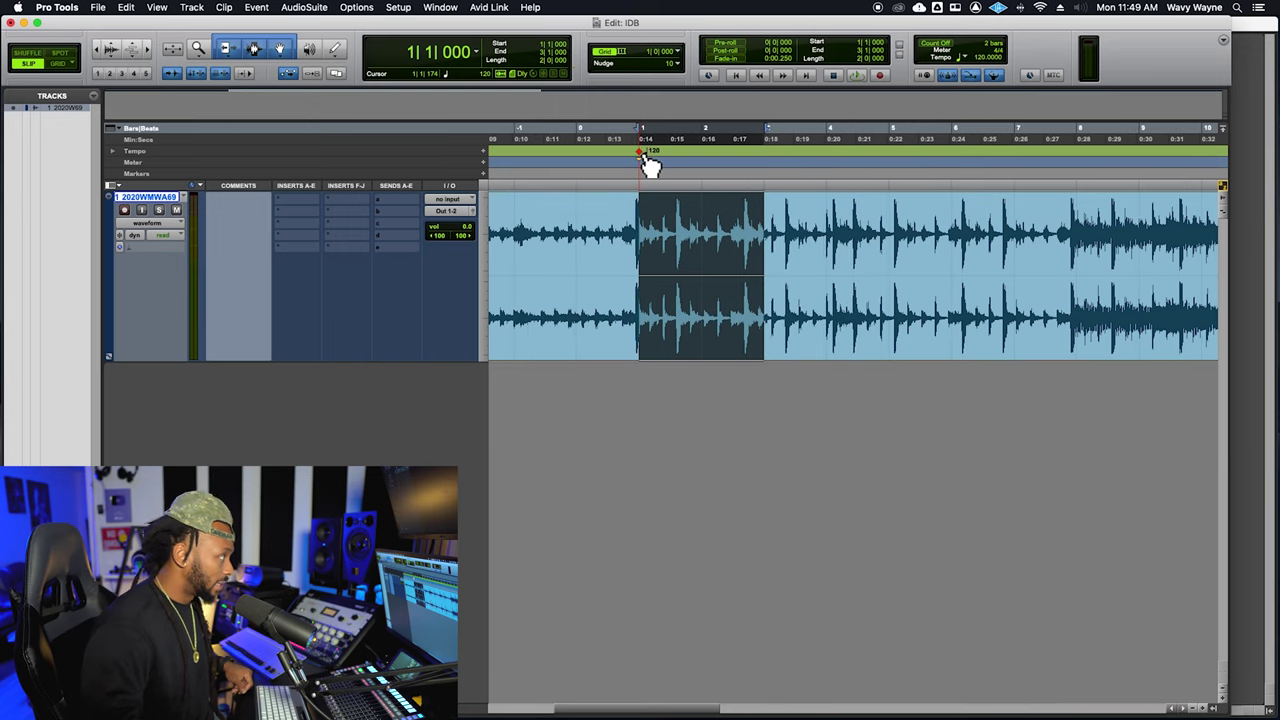
pyautogui.press('KP_Enter')
pyautogui.click(684, 482)
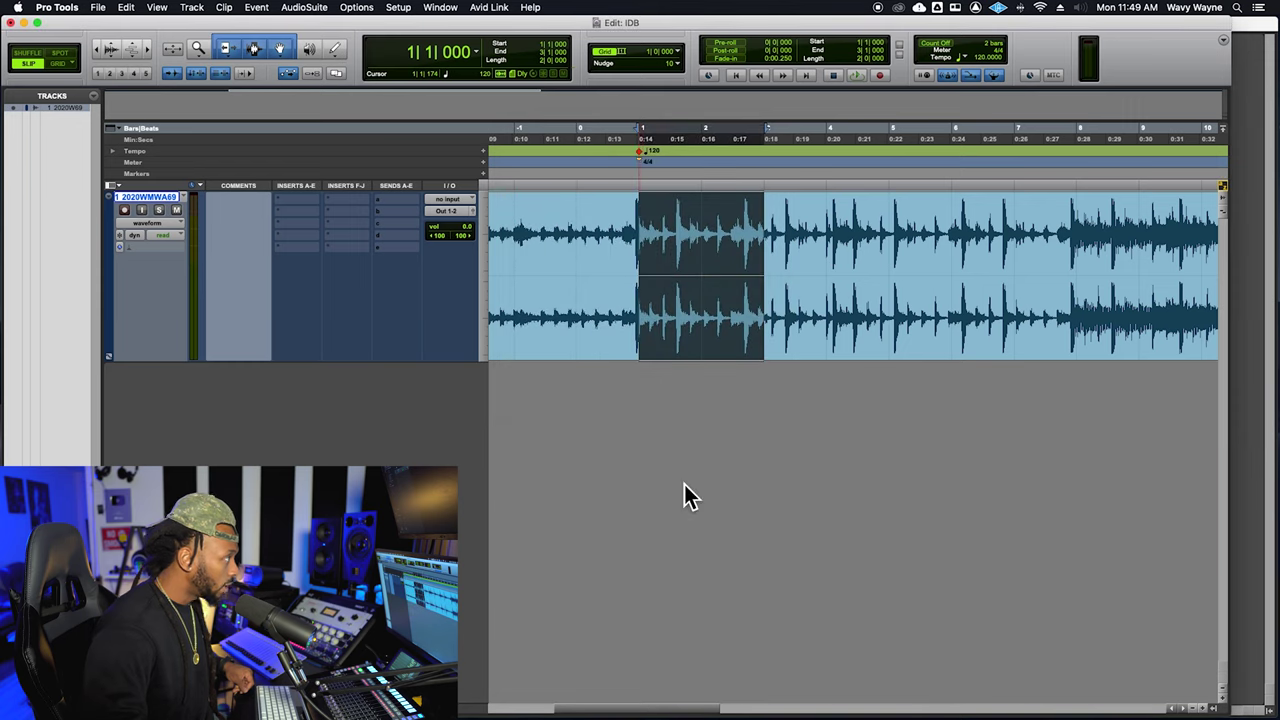
pyautogui.doubleClick(643, 156)
pyautogui.write('69')
pyautogui.press('Return')
# - Switch to Grid mode, select 17|1|000 to 19|1|000 and play it to check the downbeat against the grid
pyautogui.click(716, 235)
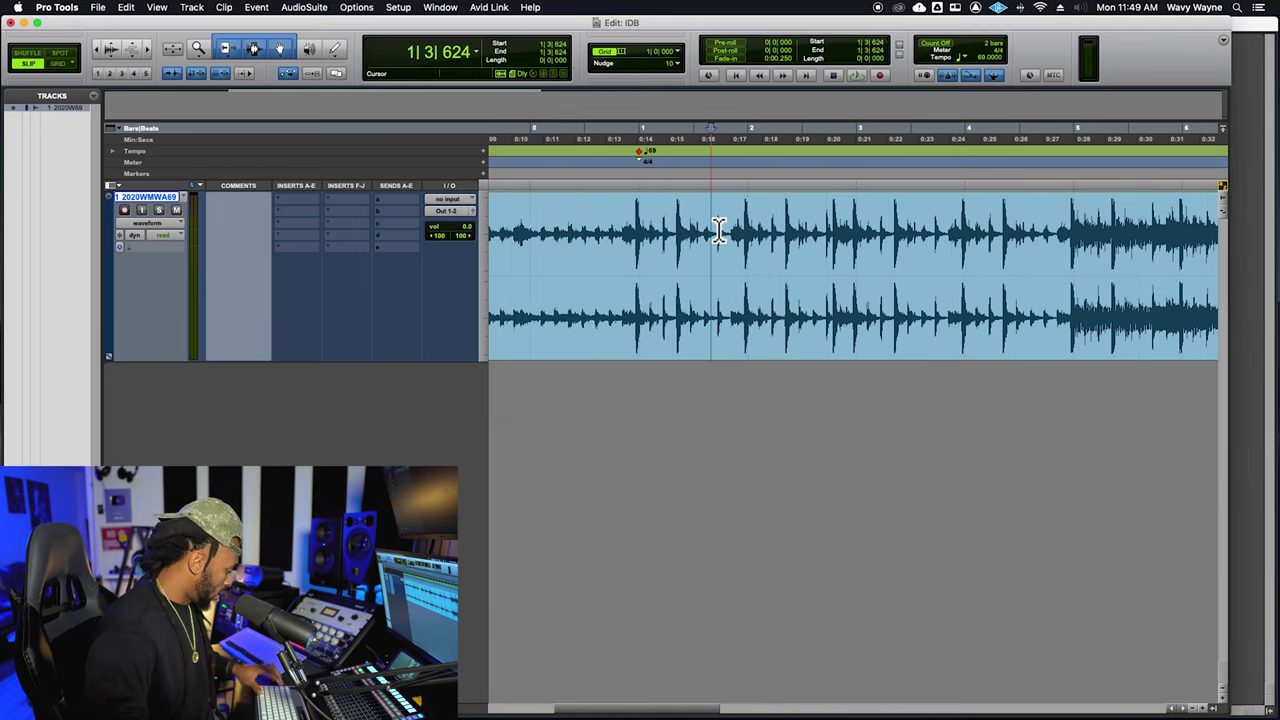
pyautogui.press('super+bracketleft')
pyautogui.press('super+bracketleft')
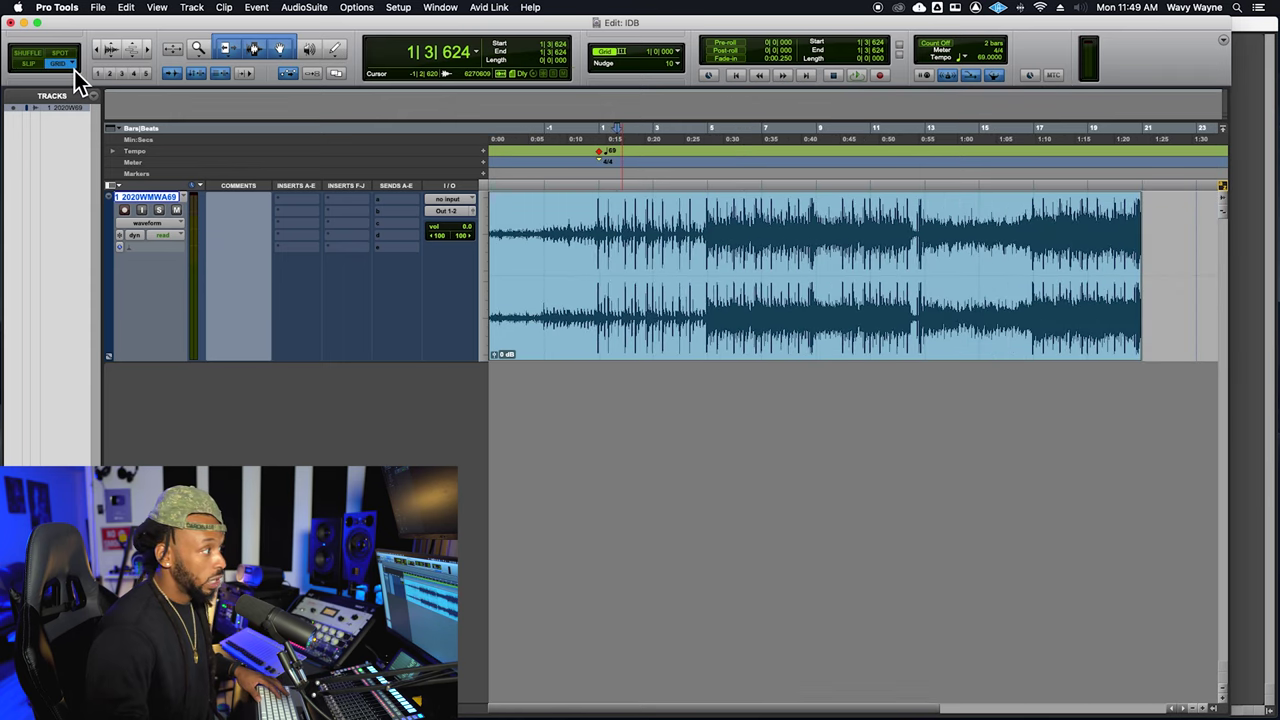
pyautogui.click(1046, 230)
pyautogui.press('space')
pyautogui.moveTo(1037, 229); pyautogui.dragTo(1081, 229)
pyautogui.scroll(6, 1080, 229)
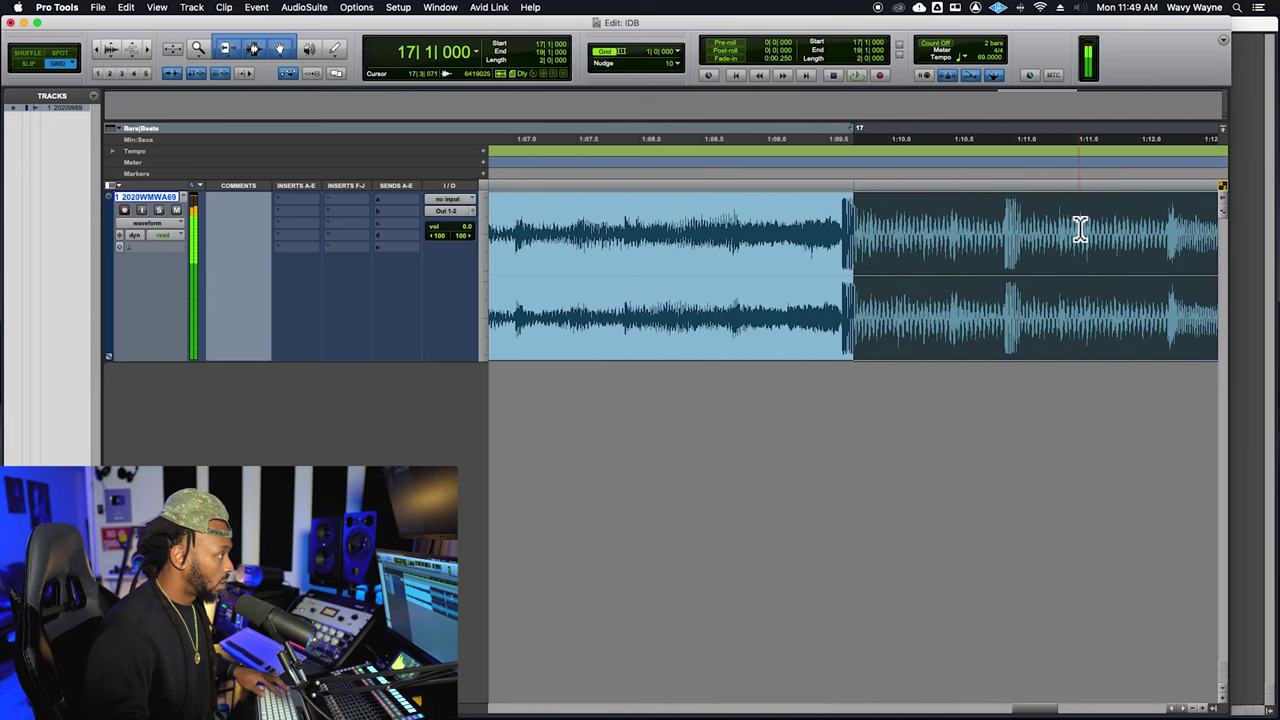
pyautogui.scroll(-8, 686, 309)
pyautogui.press('space')
# - Place the edit cursor at 1|1|000 and examine the song start marker against the first transient
pyautogui.click(535, 252)
pyautogui.scroll(-2, 540, 254)
pyautogui.click(545, 245)
pyautogui.scroll(6, 565, 240)
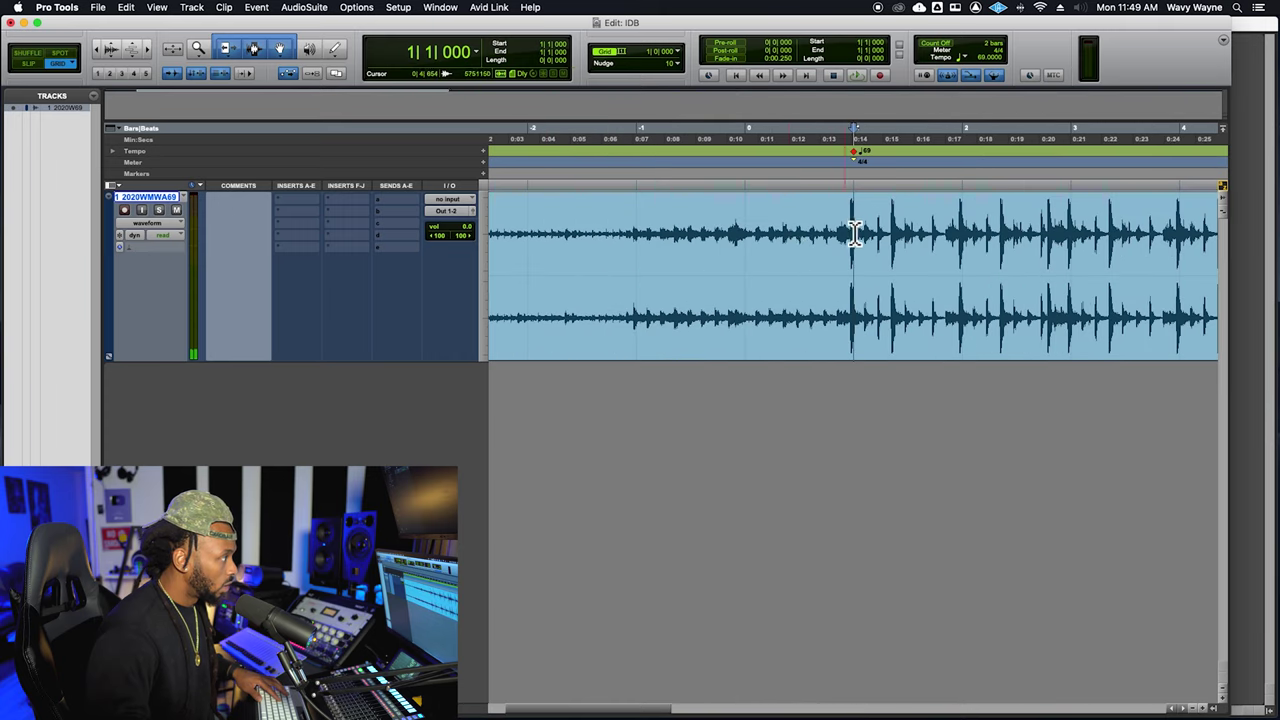
pyautogui.scroll(4, 855, 233)
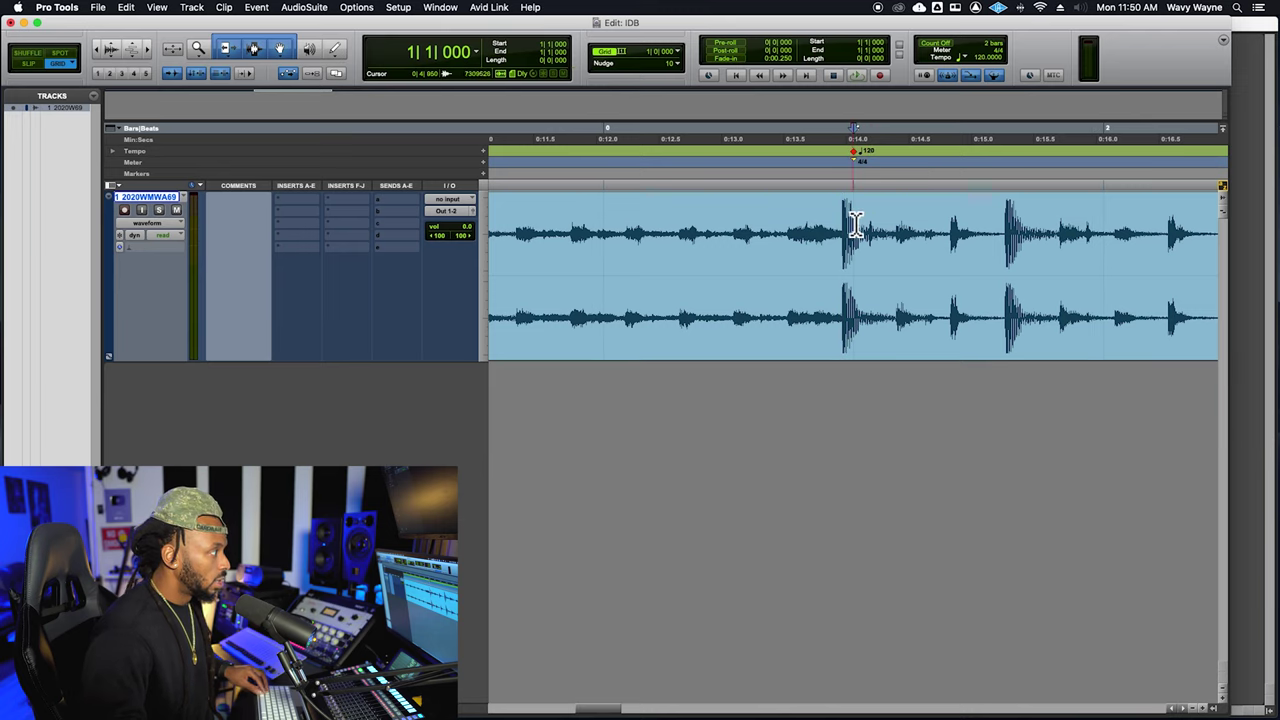
# - Move the song start marker onto the first transient and undo the accidental trim of the clip
pyautogui.click(849, 160)
pyautogui.doubleClick(849, 153)
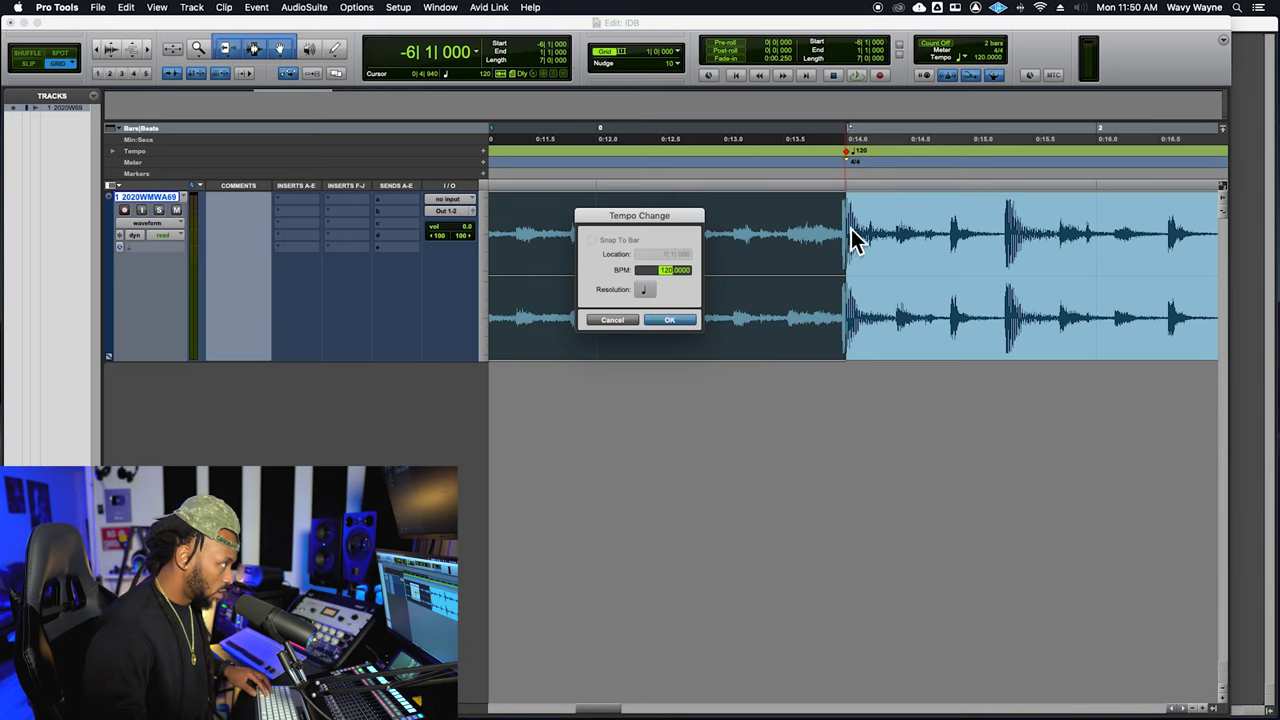
pyautogui.click(622, 322)
pyautogui.click(847, 232)
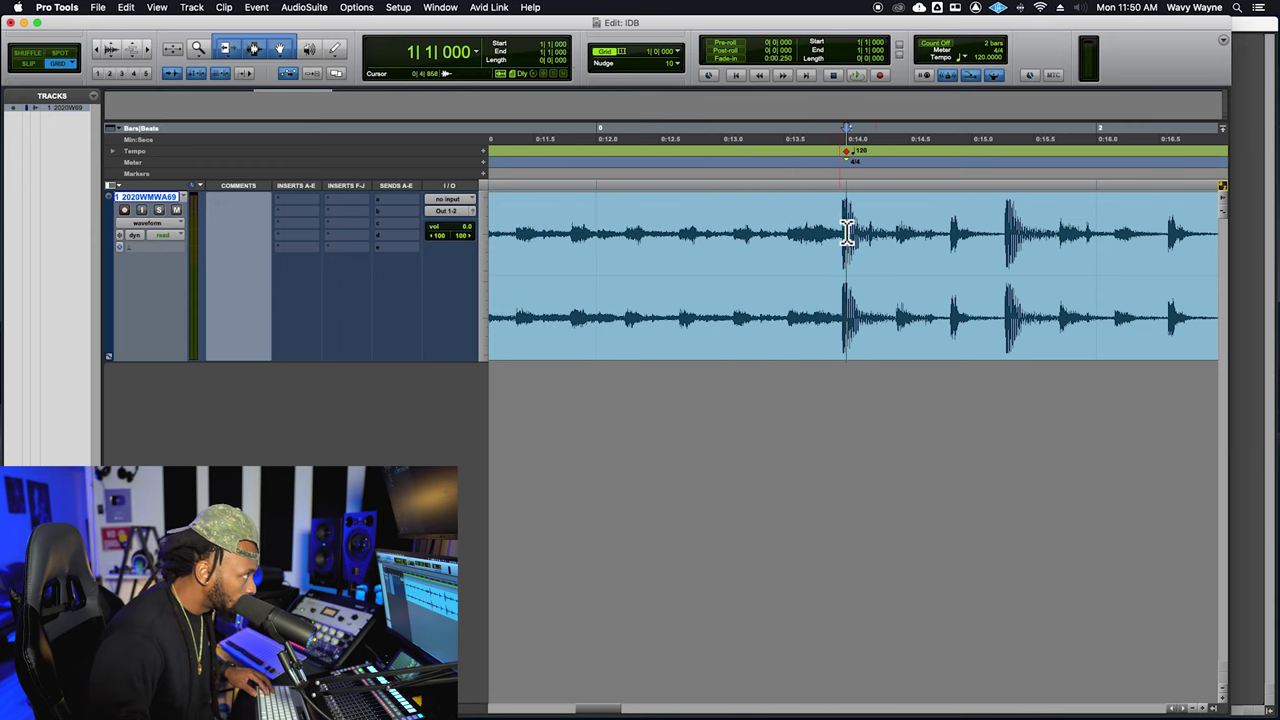
pyautogui.press('s')
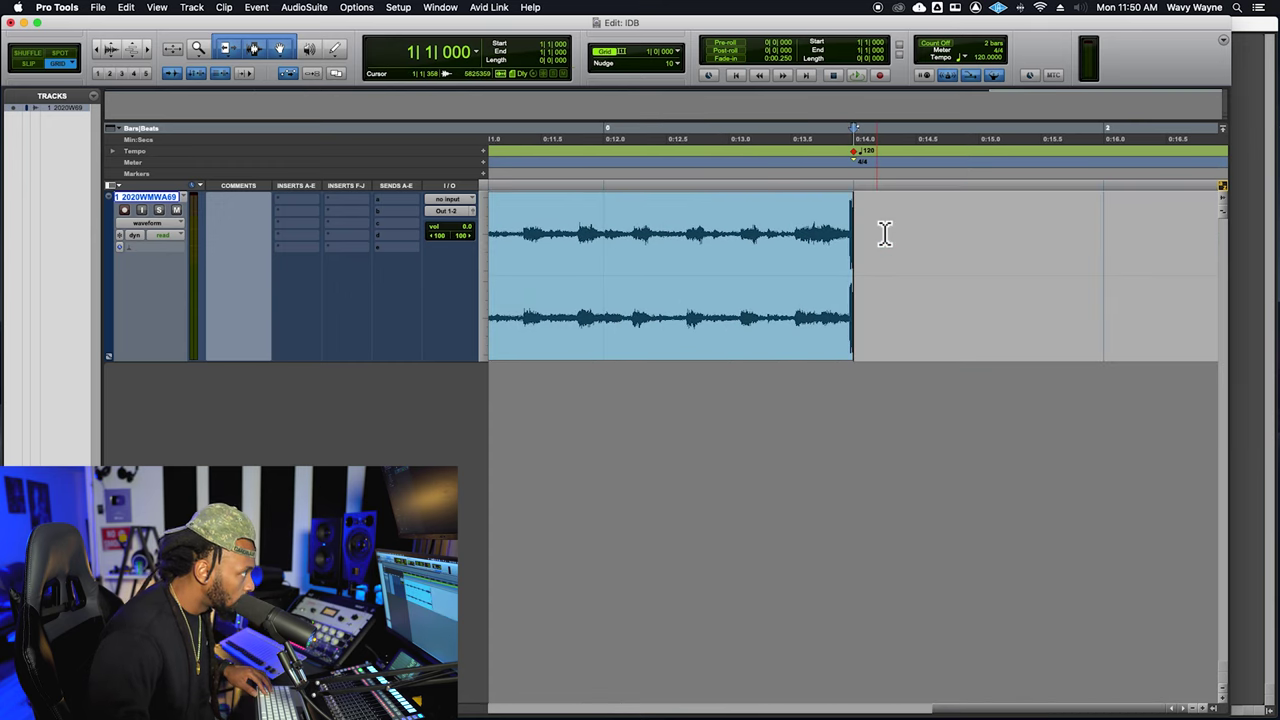
pyautogui.press('super+z')
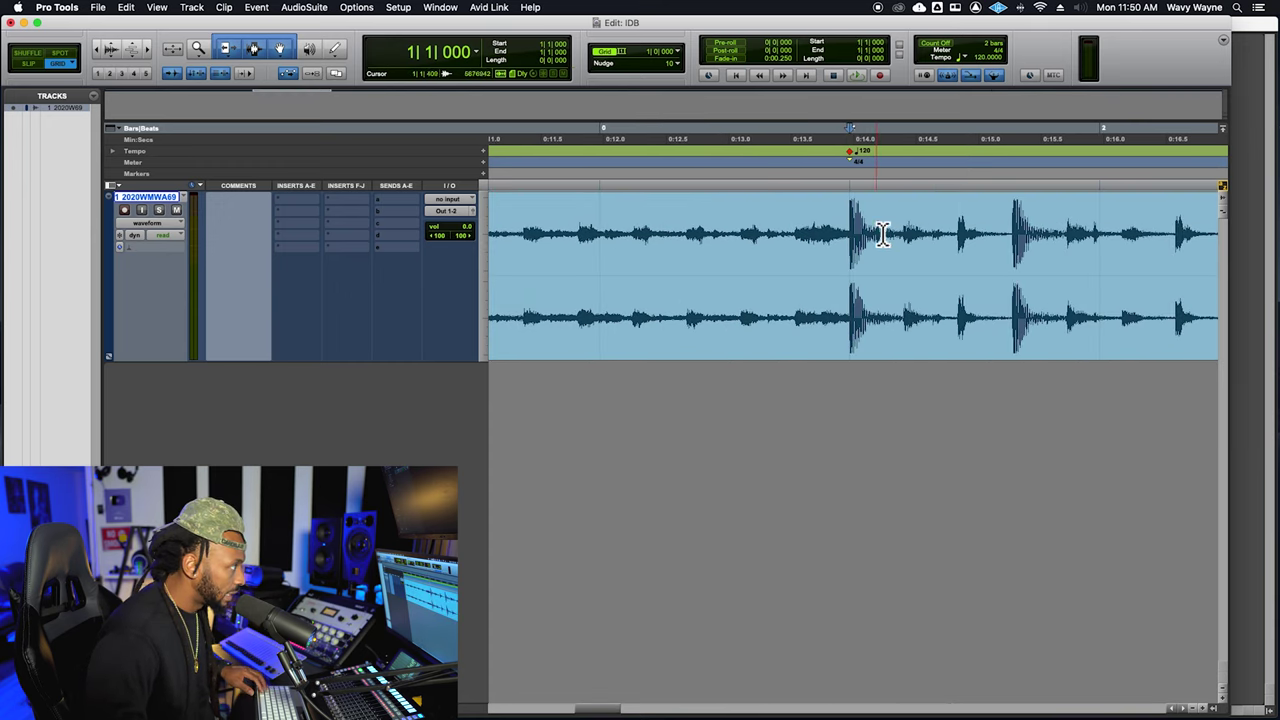
# - Set the tempo at the song start marker to 69 BPM
pyautogui.doubleClick(852, 153)
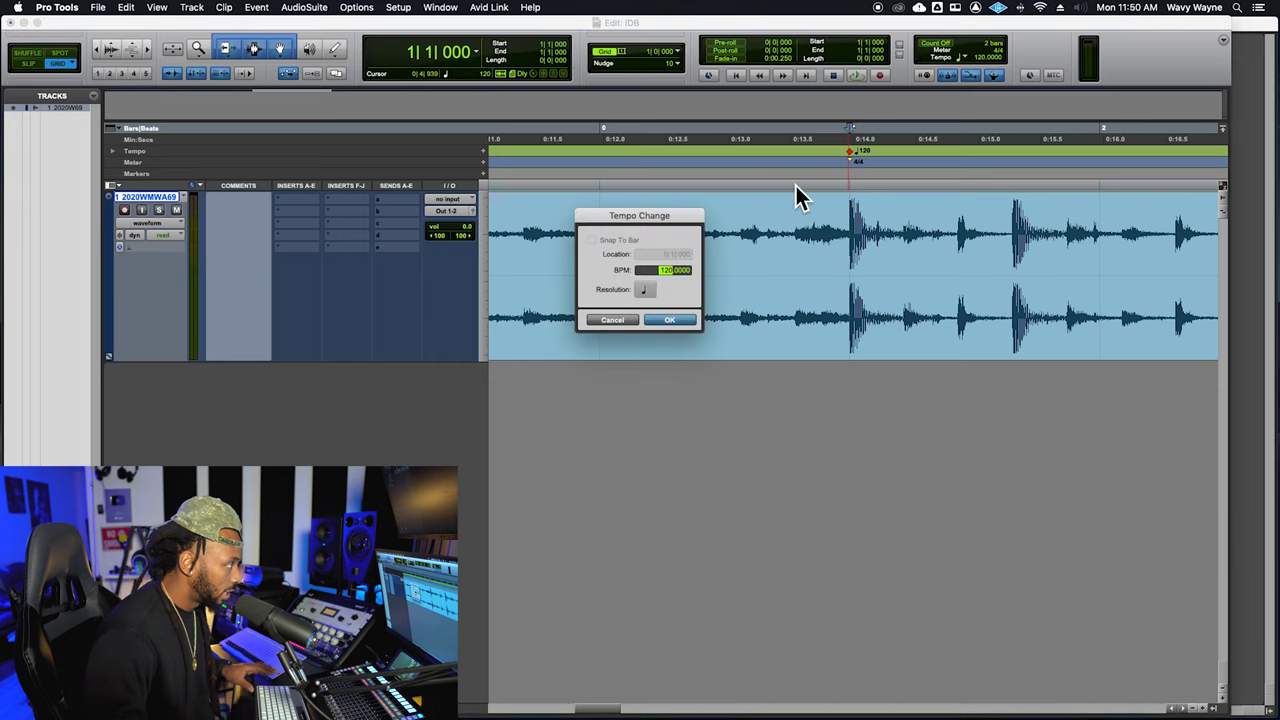
pyautogui.write('69')
pyautogui.press('Return')
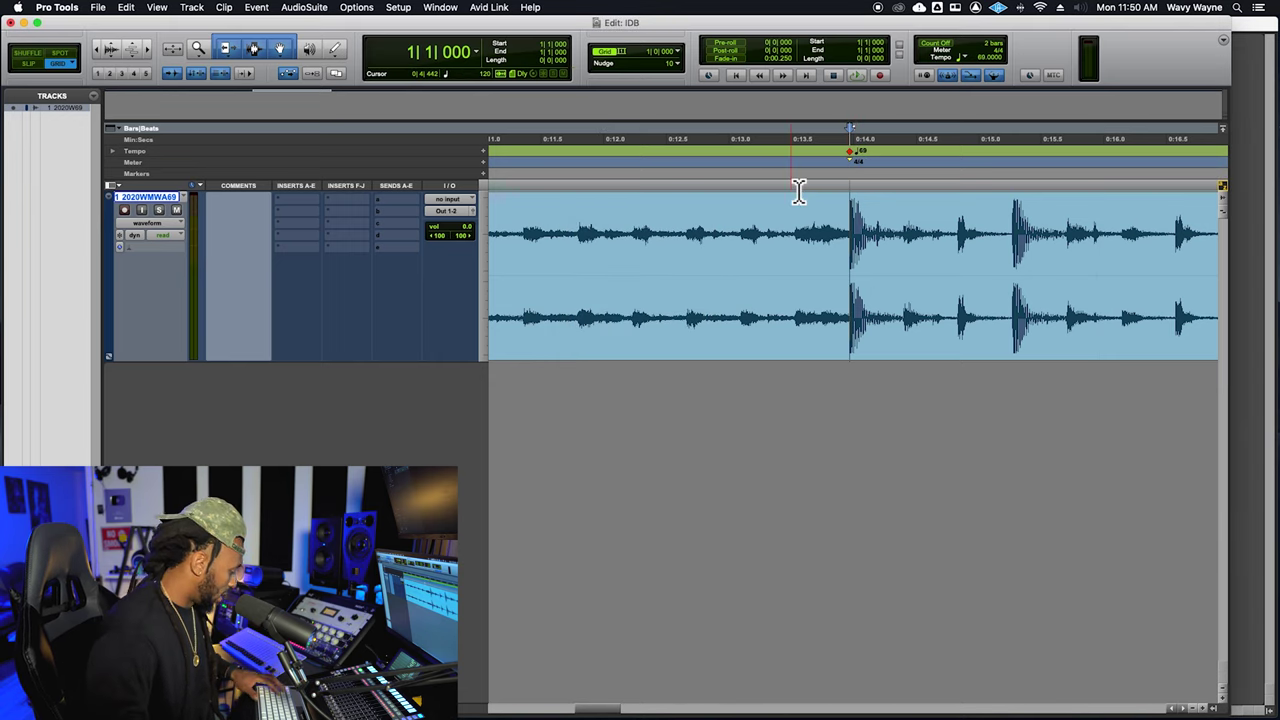
# - Select the bar from 17|1|000 to 18|1|000 and play it to check its alignment with the grid
pyautogui.press('super+bracketleft')
pyautogui.press('super+bracketleft')
pyautogui.press('super+bracketleft')
pyautogui.press('super+bracketleft')
pyautogui.press('super+bracketleft')
pyautogui.click(769, 241)
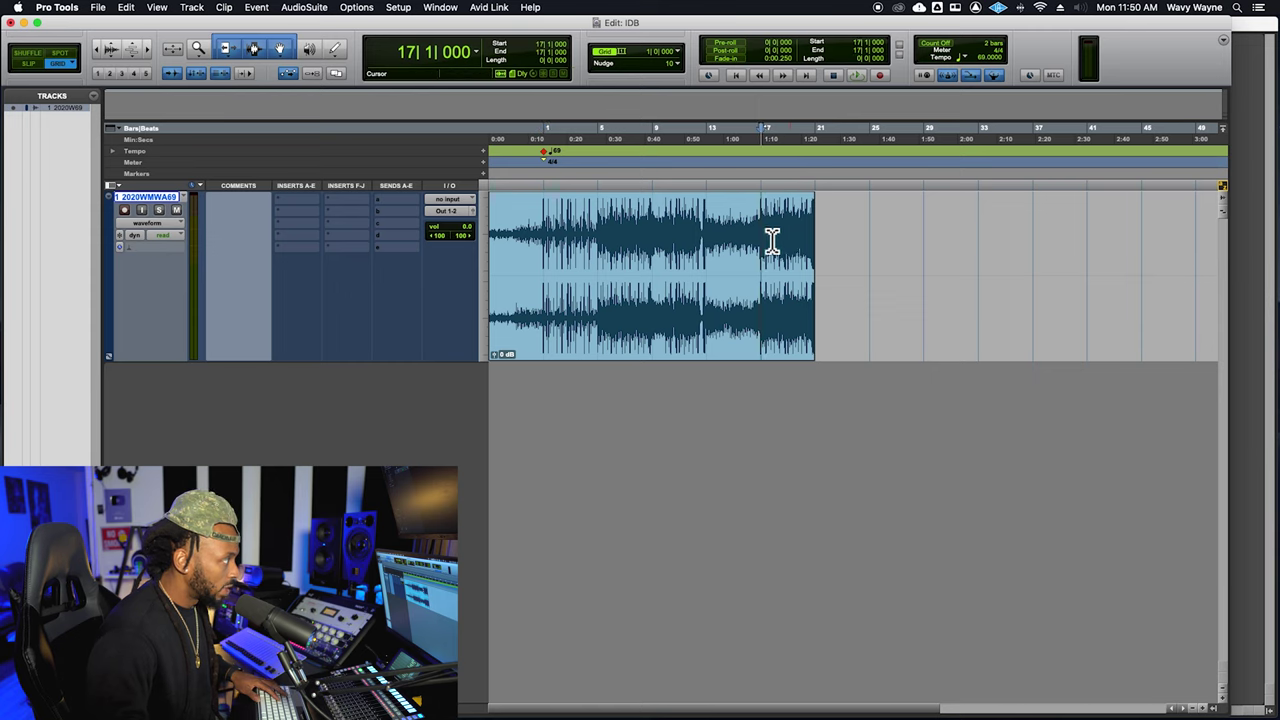
pyautogui.moveTo(769, 241); pyautogui.dragTo(778, 241)
pyautogui.press('space')
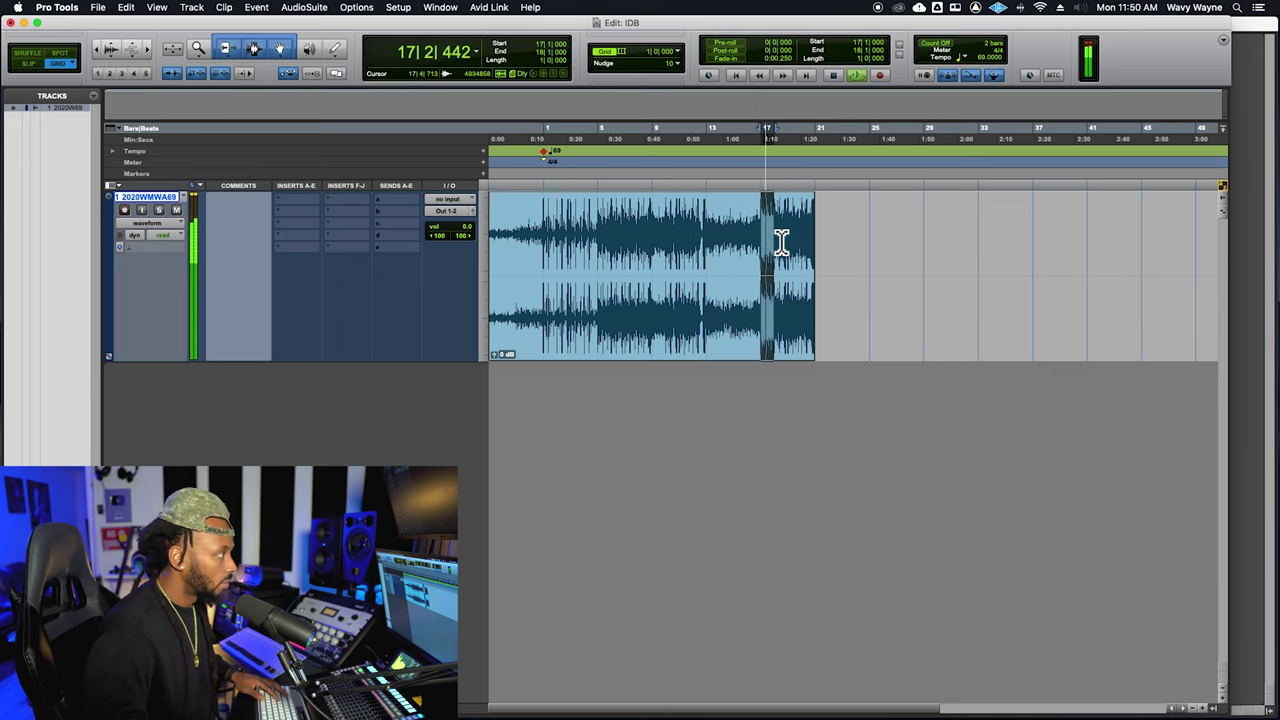
pyautogui.press('super+bracketright')
pyautogui.press('super+bracketright')
pyautogui.press('super+bracketleft')
pyautogui.press('super+bracketright')
pyautogui.press('super+bracketright')
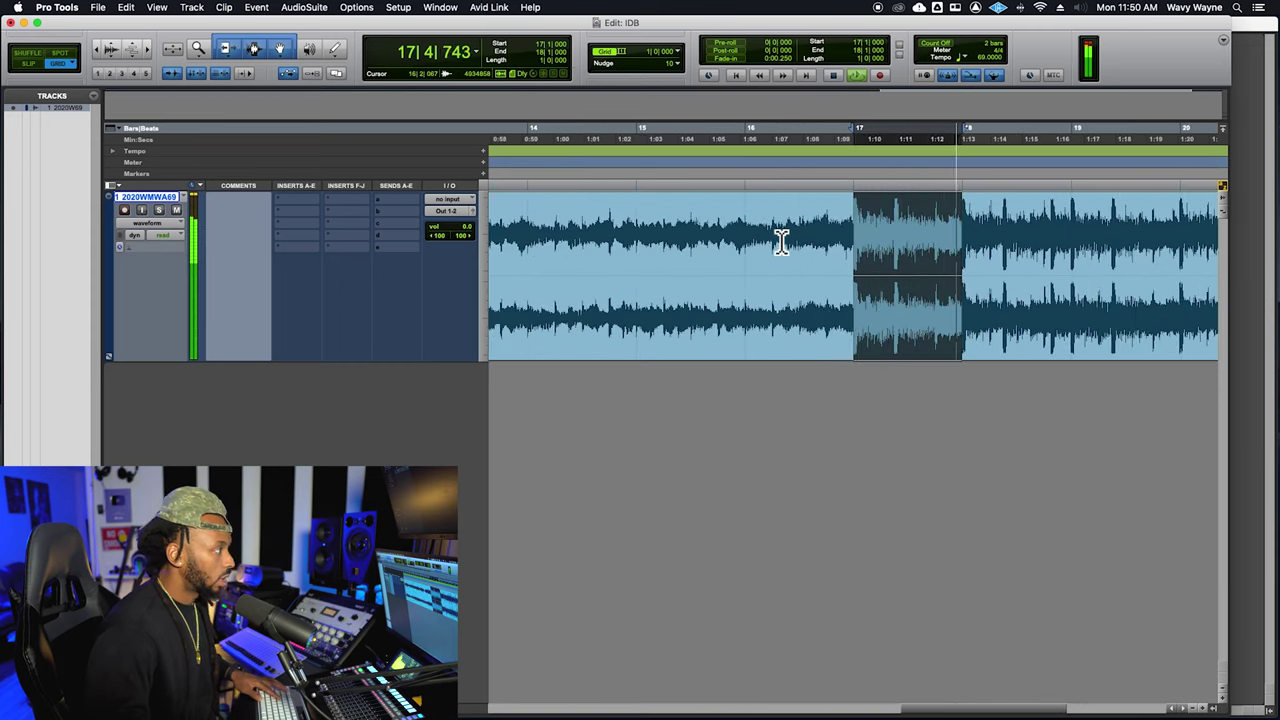
pyautogui.press('space')
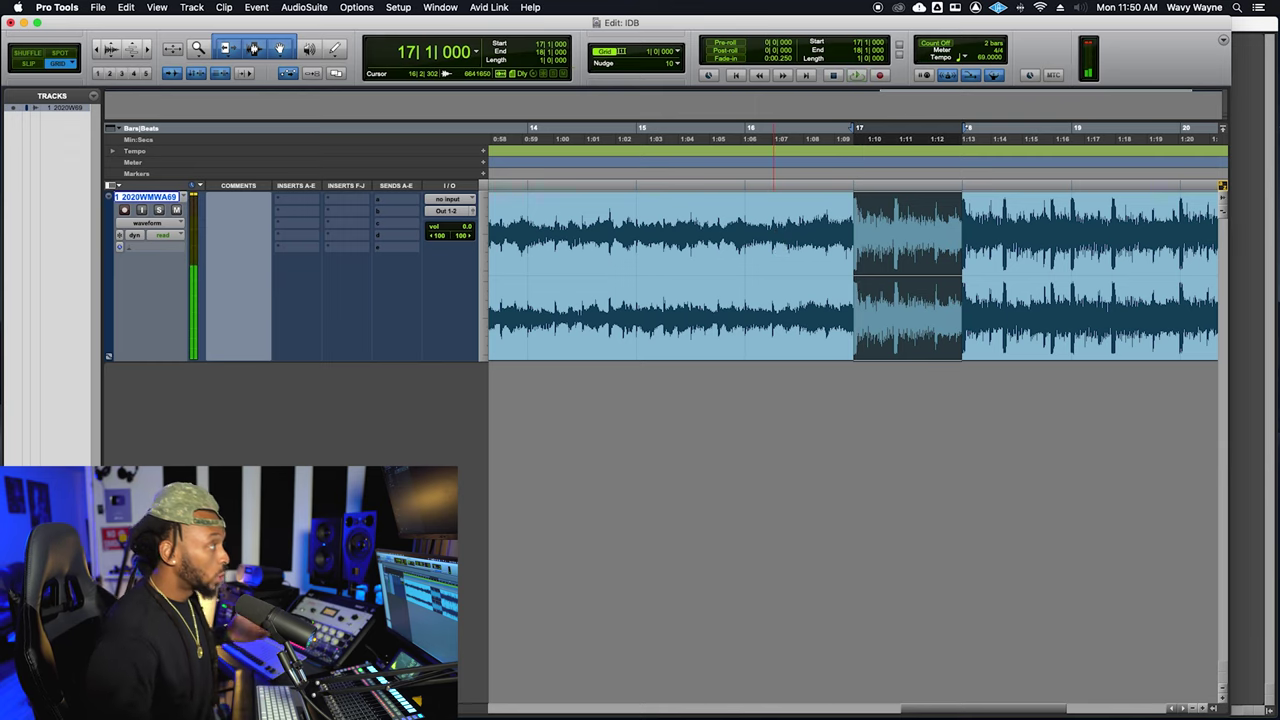
# - With a quarter-note grid, duplicate the beat from 17|1|000 to 17|2|000 four times and play the result from 16|3|000
pyautogui.click(631, 56)
pyautogui.click(663, 80)
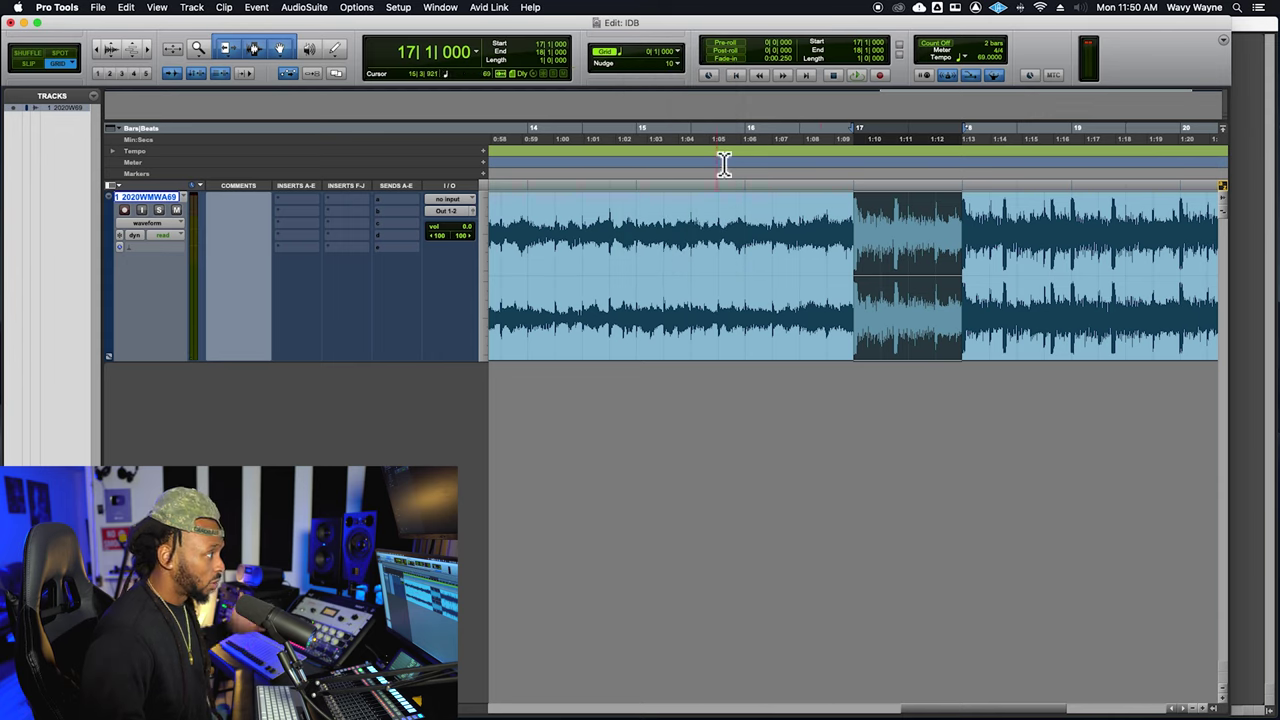
pyautogui.moveTo(879, 225); pyautogui.dragTo(869, 229)
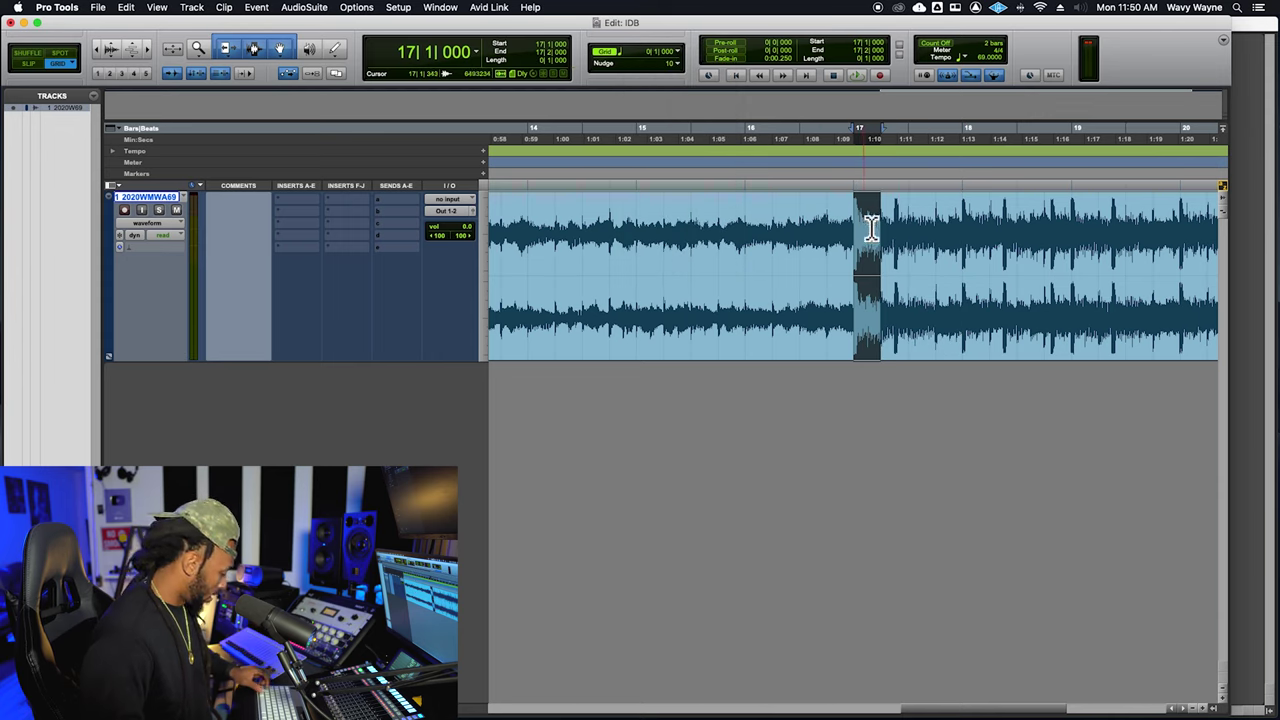
pyautogui.press('super+d')
pyautogui.press('super+d')
pyautogui.press('super+d')
pyautogui.press('super+d')
pyautogui.click(822, 230)
pyautogui.press('space')
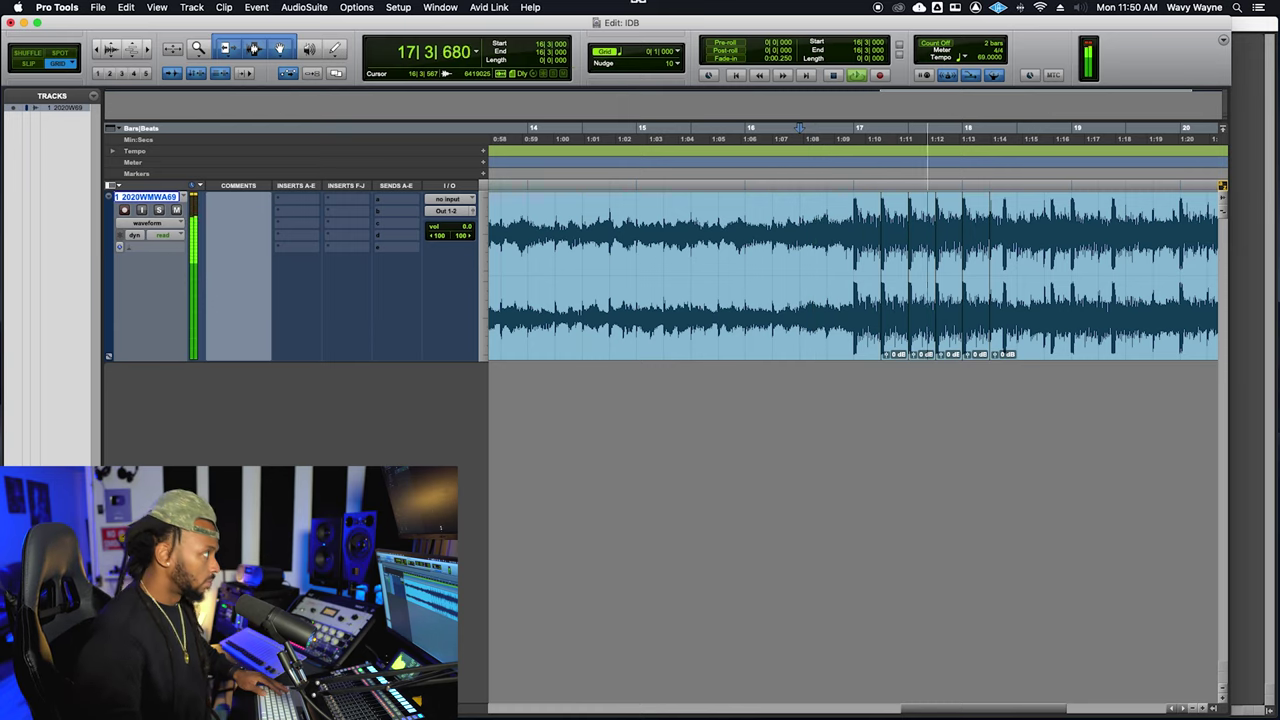
# - Set the grid to eighth notes and duplicate the segment from 17|4|000 to 17|4|480 three times
pyautogui.click(642, 55)
pyautogui.click(644, 69)
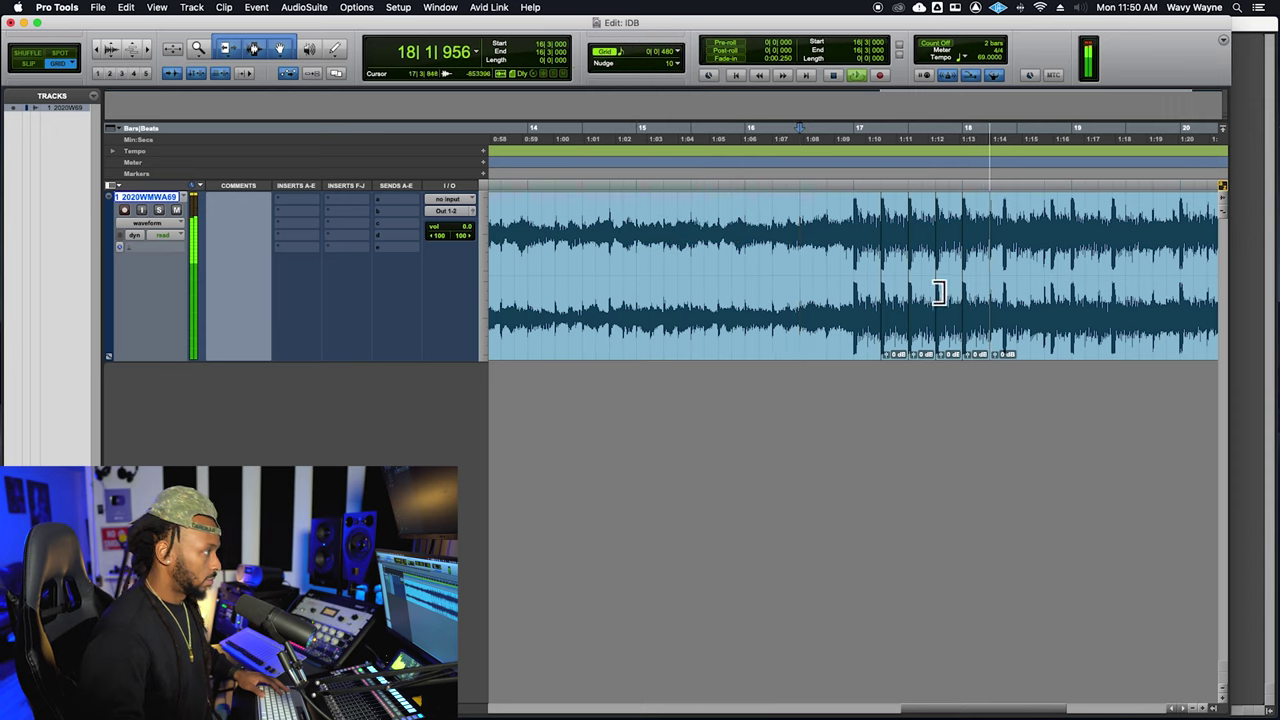
pyautogui.press('space')
pyautogui.click(961, 255)
pyautogui.press('KP_Add')
pyautogui.press('KP_Add')
pyautogui.press('KP_Add')
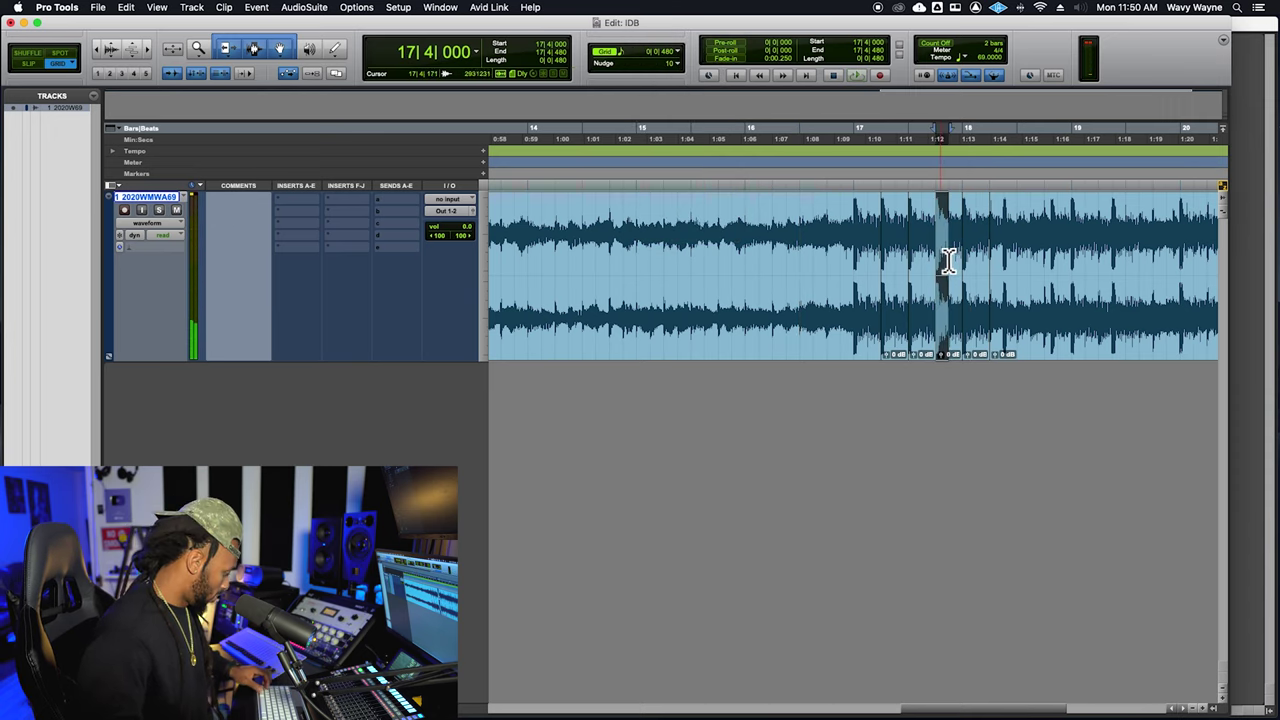
# - Play the chopped section from 16|4|480 to hear the stutter edits, then stop playback
pyautogui.click(851, 257)
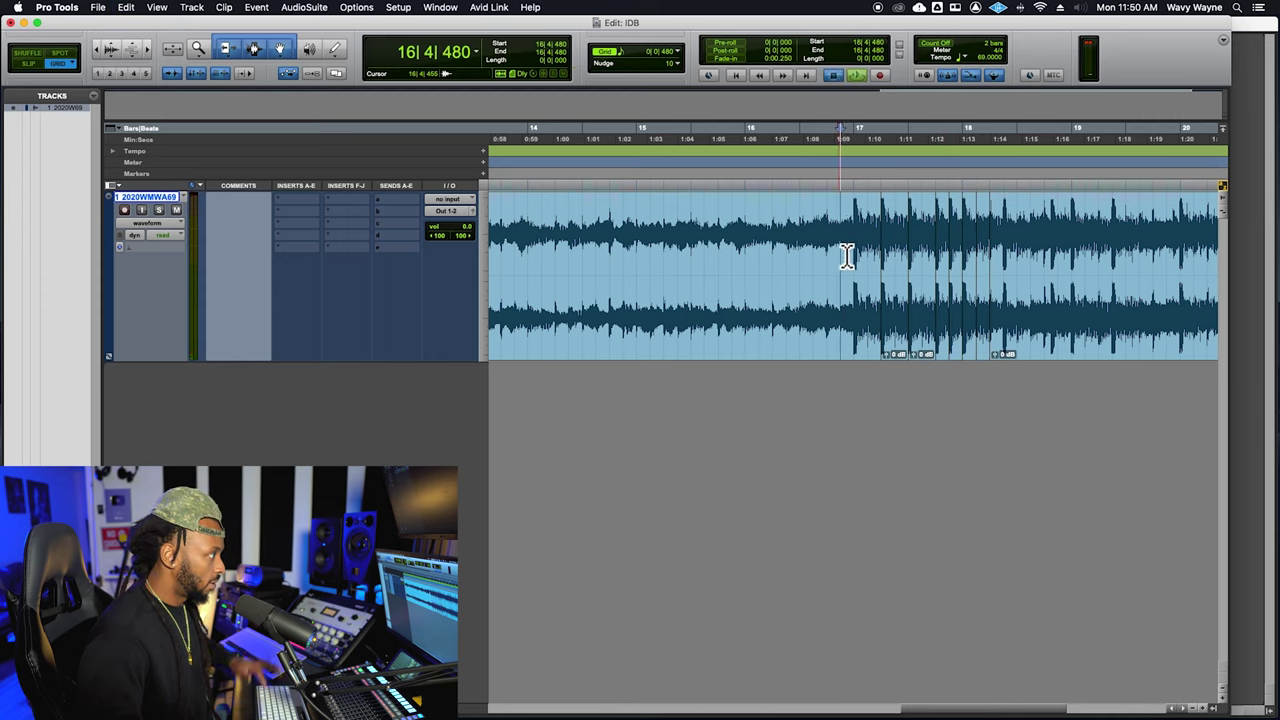
pyautogui.press('space')
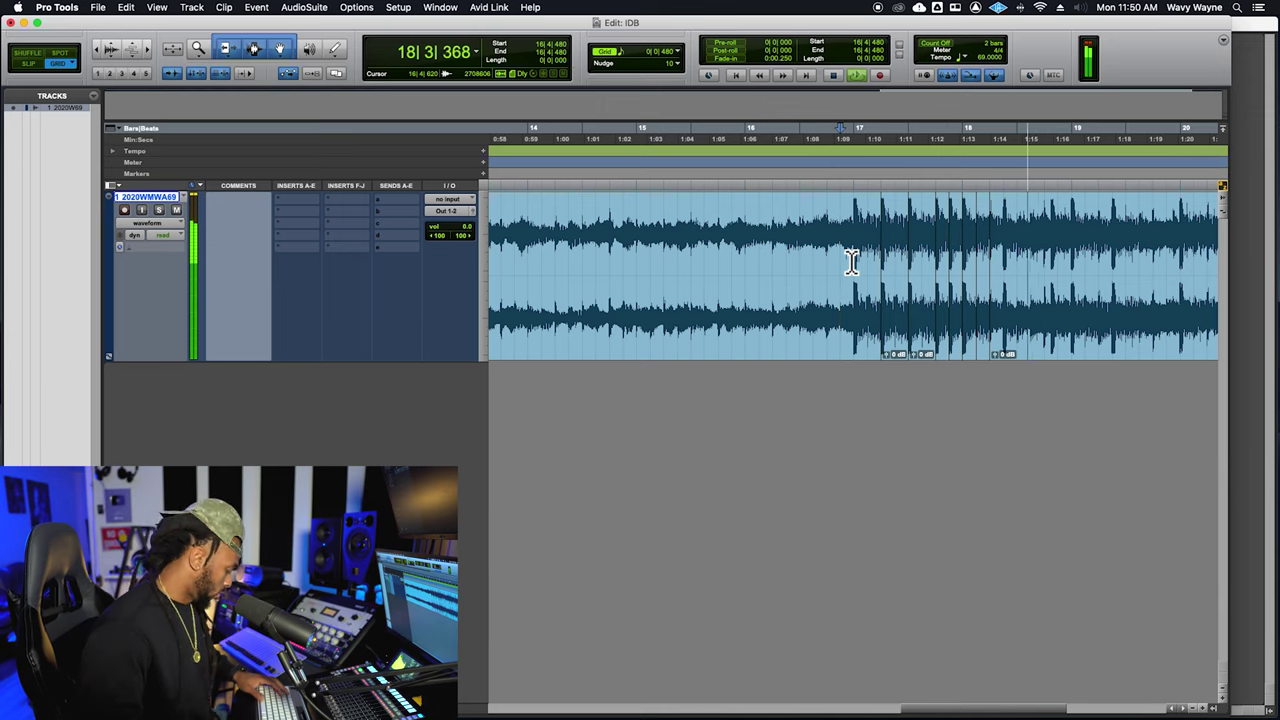
pyautogui.press('space')
pyautogui.press('r')
pyautogui.press('r')
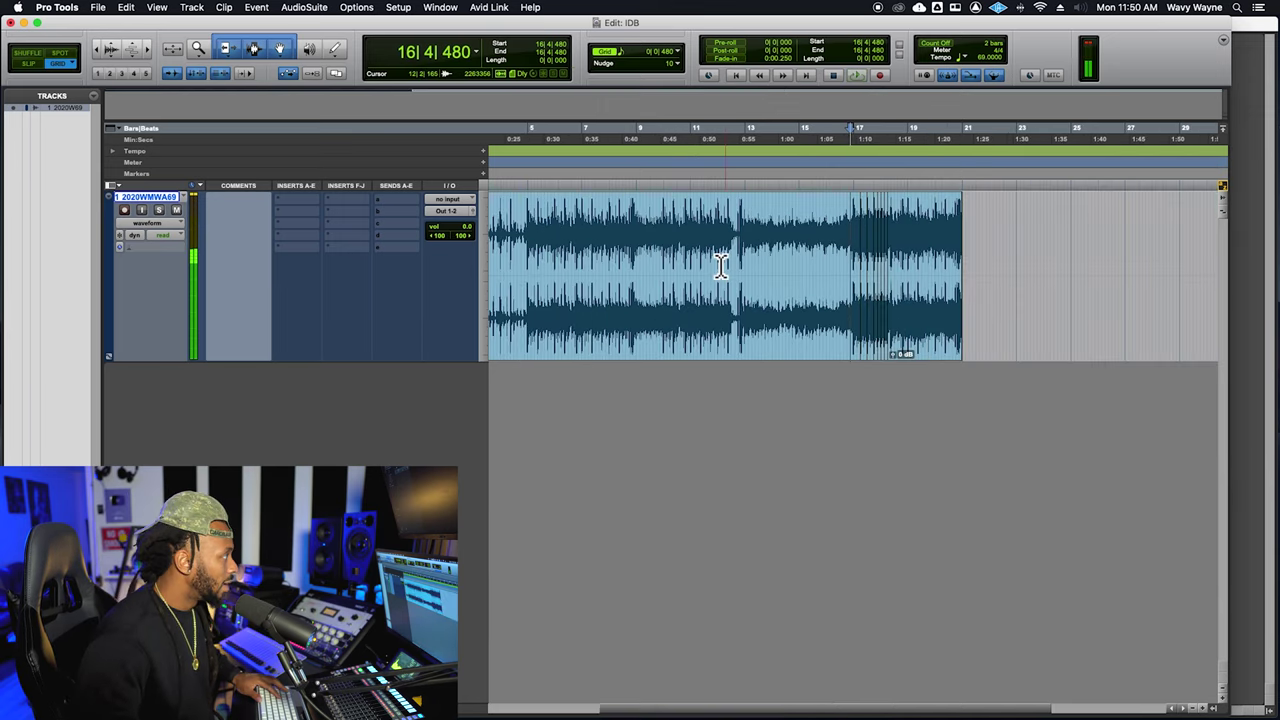
# - Set the grid to 1 bar and copy the section from 5|1|000 to 9|1|000, pasting it at 1|1|000
pyautogui.click(640, 54)
pyautogui.click(651, 20)
pyautogui.press('r')
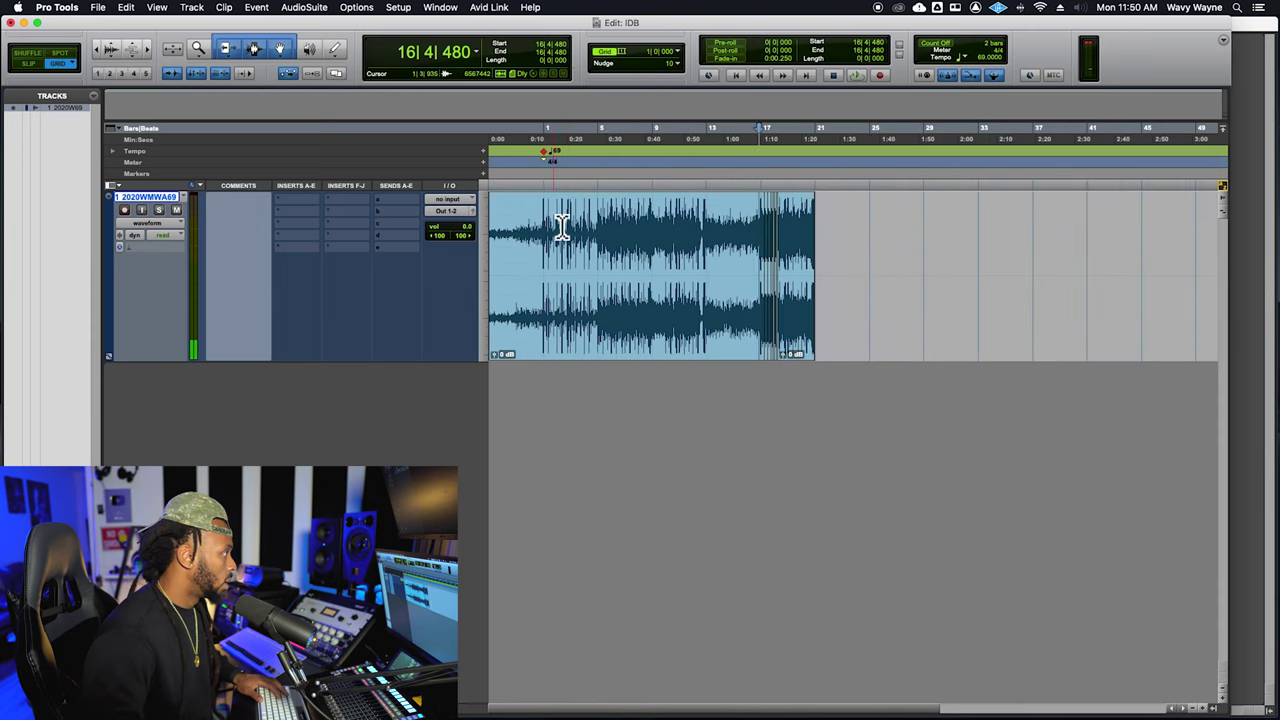
pyautogui.moveTo(601, 231); pyautogui.dragTo(664, 238)
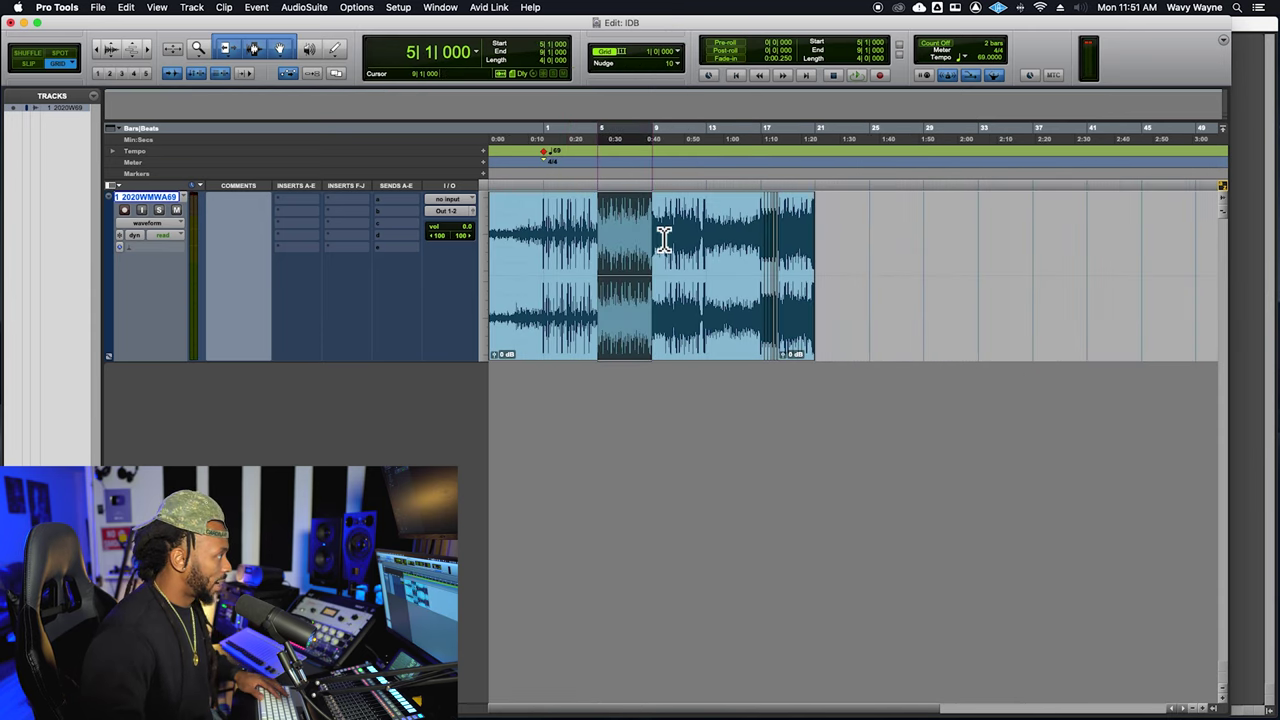
pyautogui.click(553, 236)
pyautogui.press('super+v')
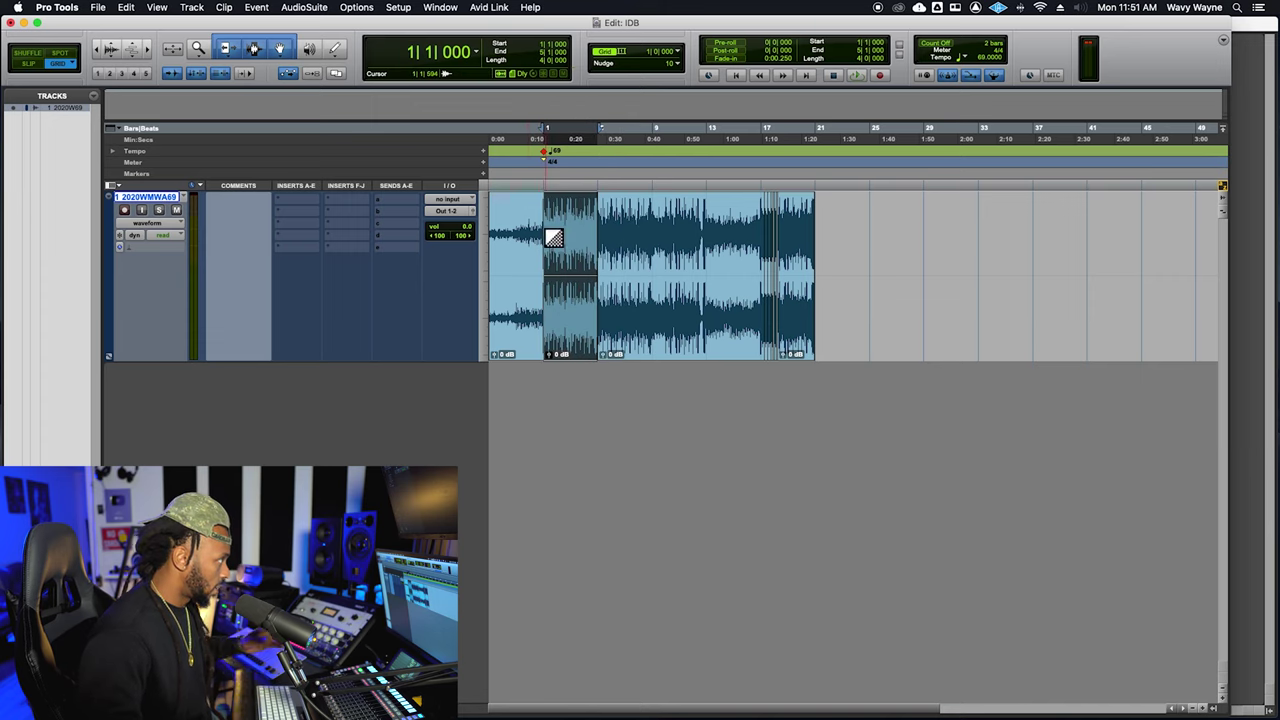
# - Play the track from -1|1|000 to hear the transition into the pasted section, and stop playback
pyautogui.click(523, 235)
pyautogui.press('space')
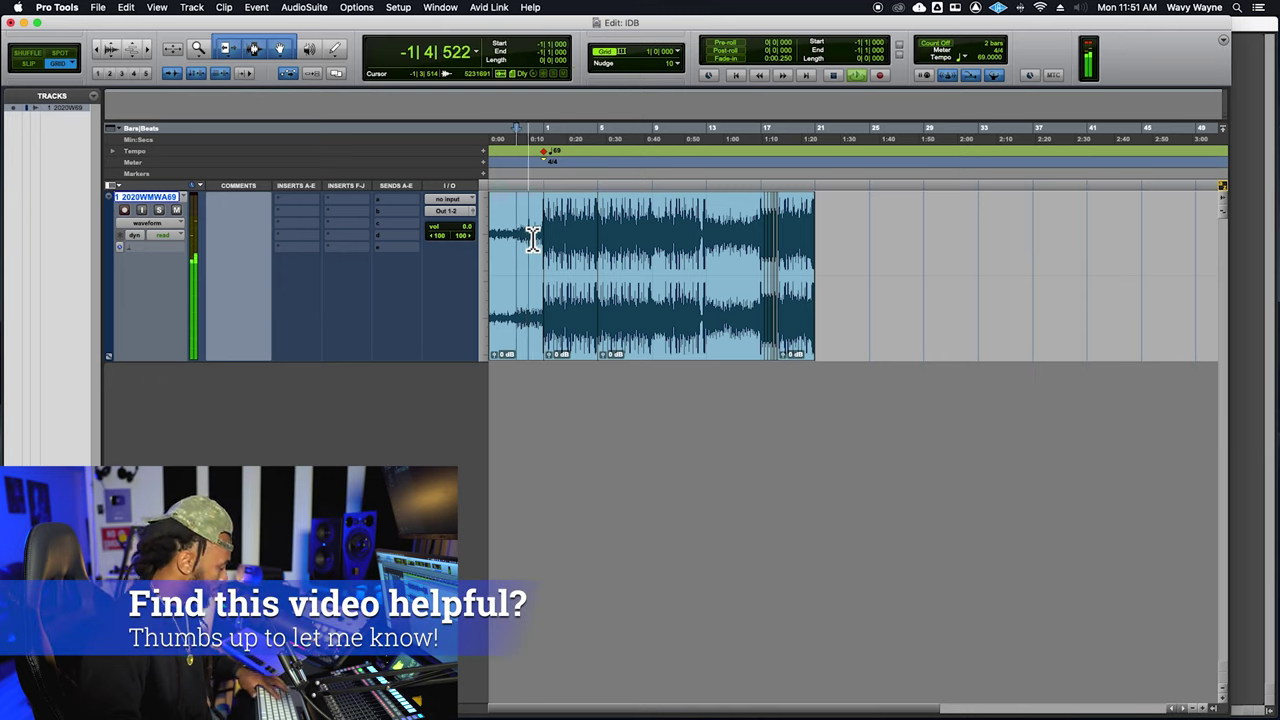
pyautogui.press('super+bracketright')
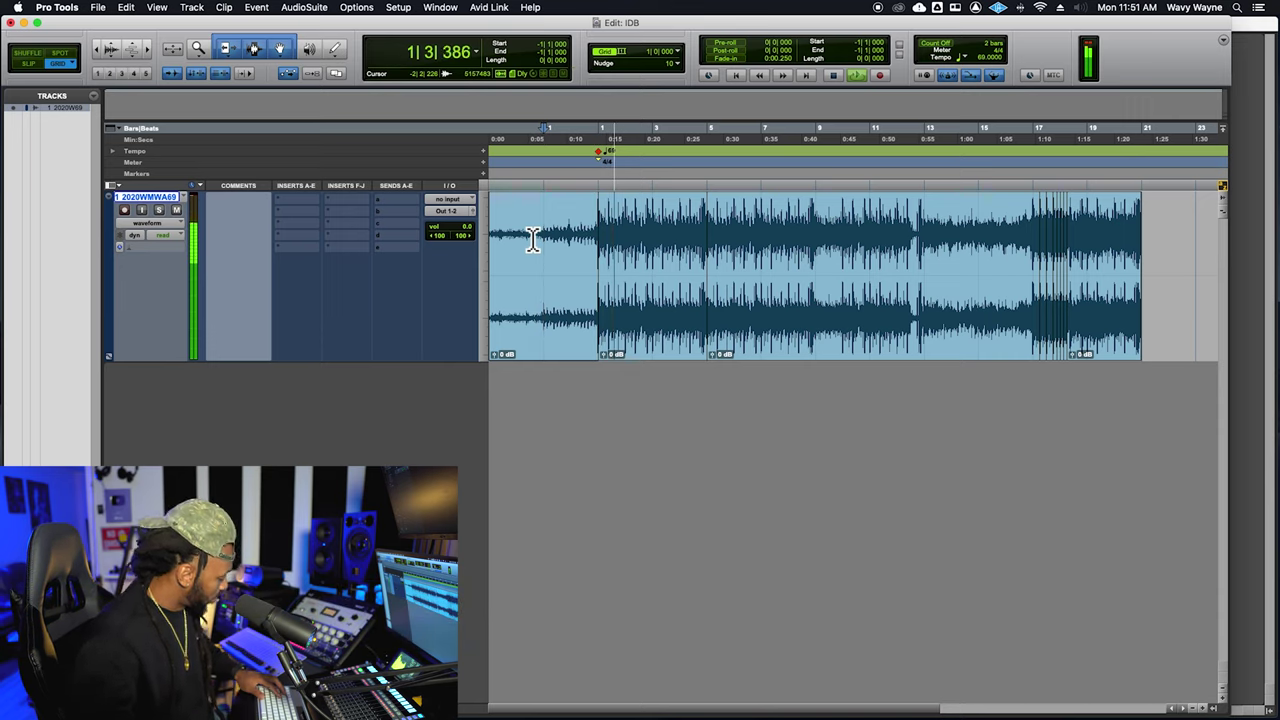
pyautogui.press('space')
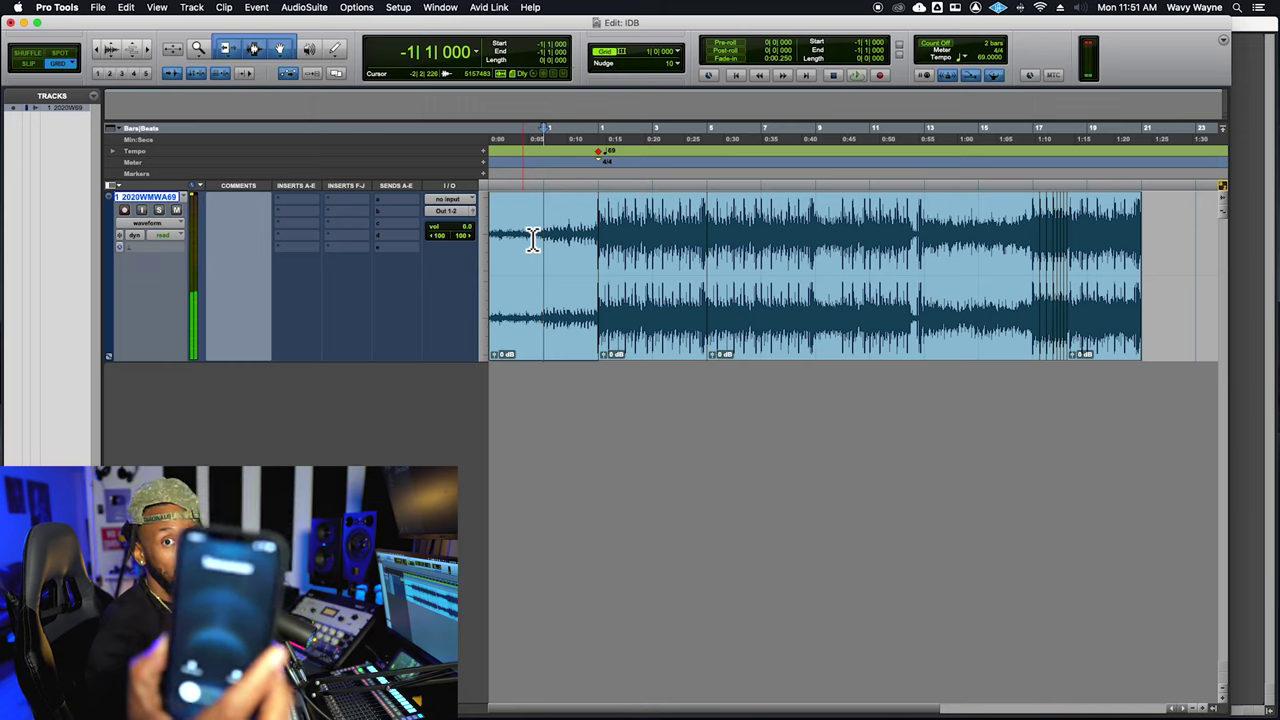